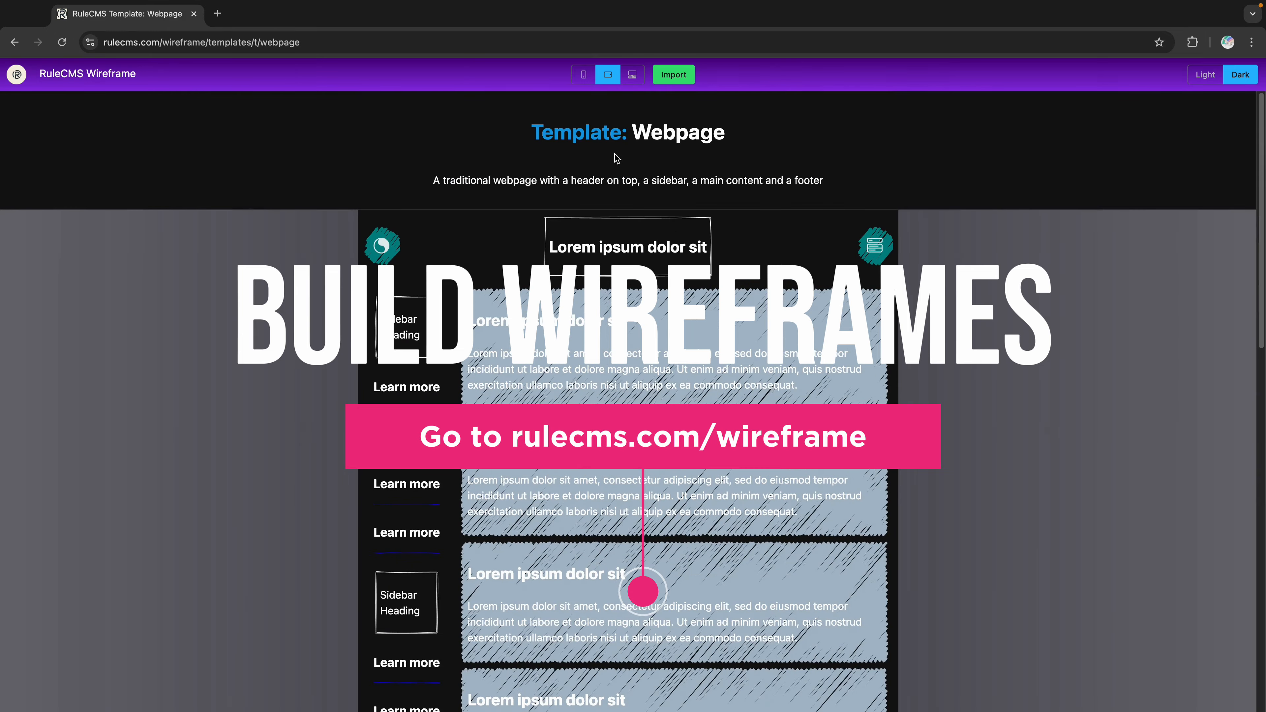
Step: Preview the Webpage template at phone and desktop sizes, then in the light theme
click(585, 78)
scroll(571, 240, down, 2)
scroll(570, 240, down, 10)
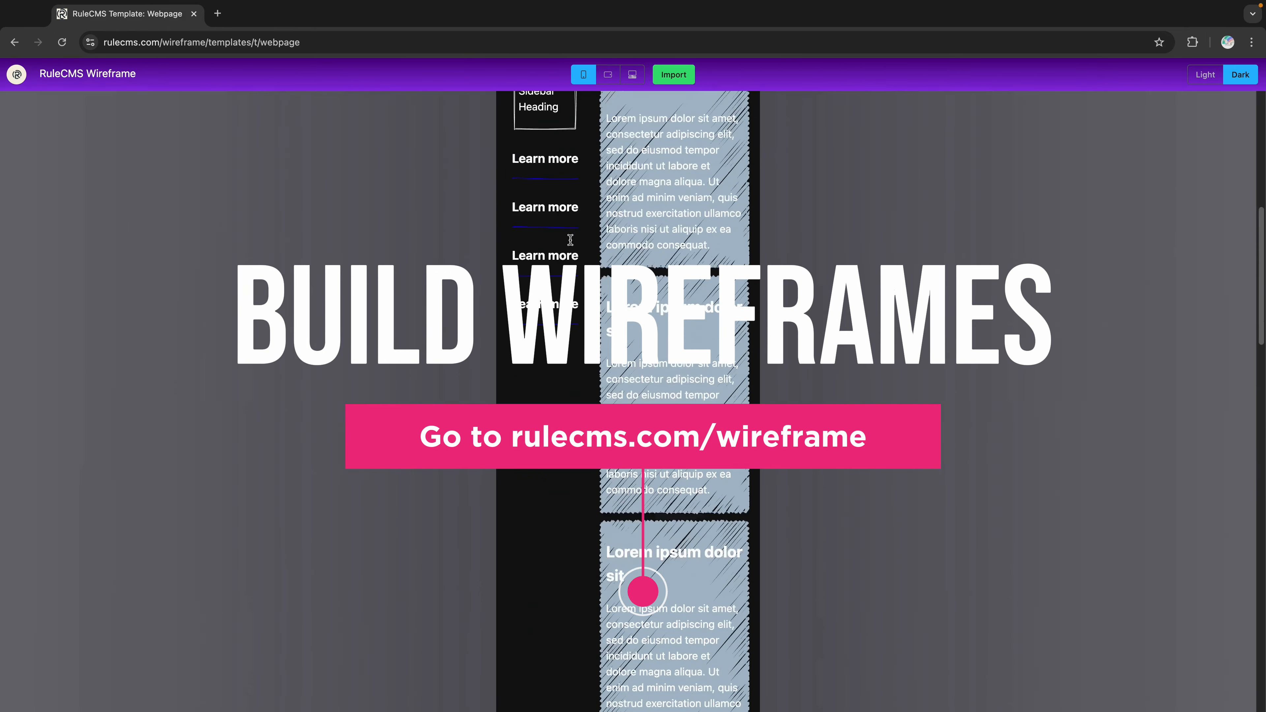
scroll(573, 241, up, 15)
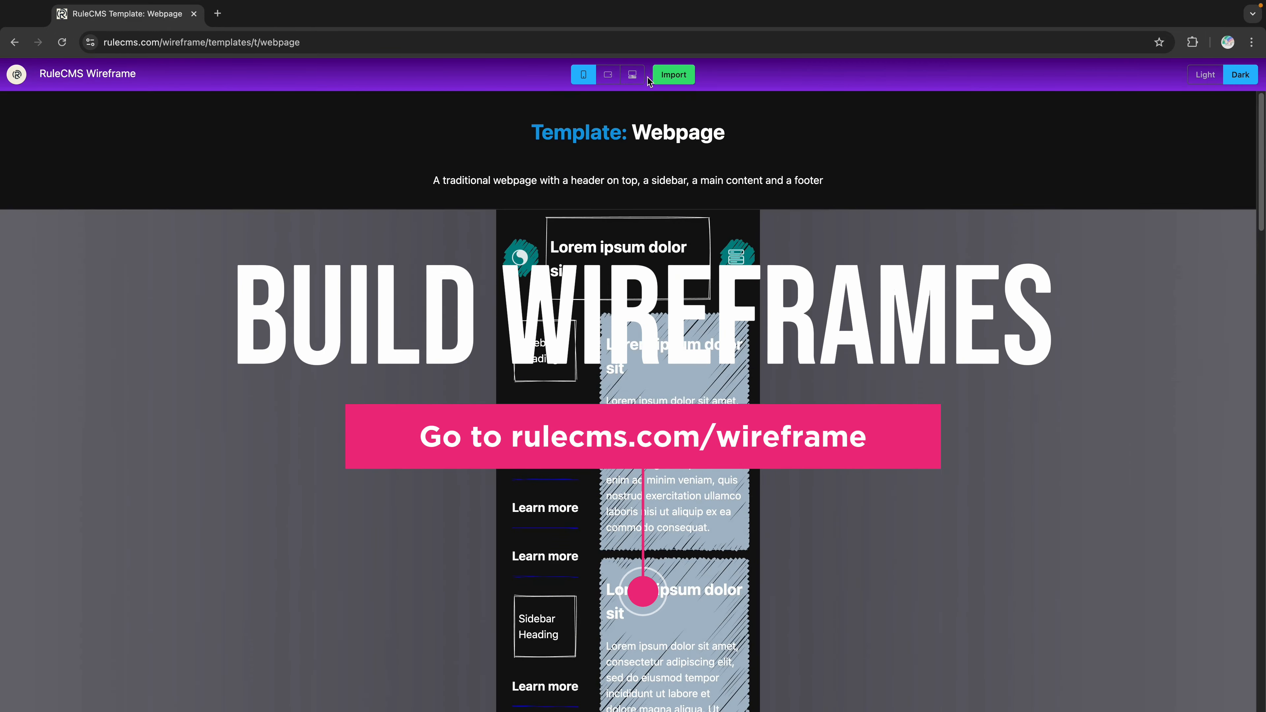
click(632, 75)
scroll(626, 97, down, 10)
scroll(626, 96, up, 8)
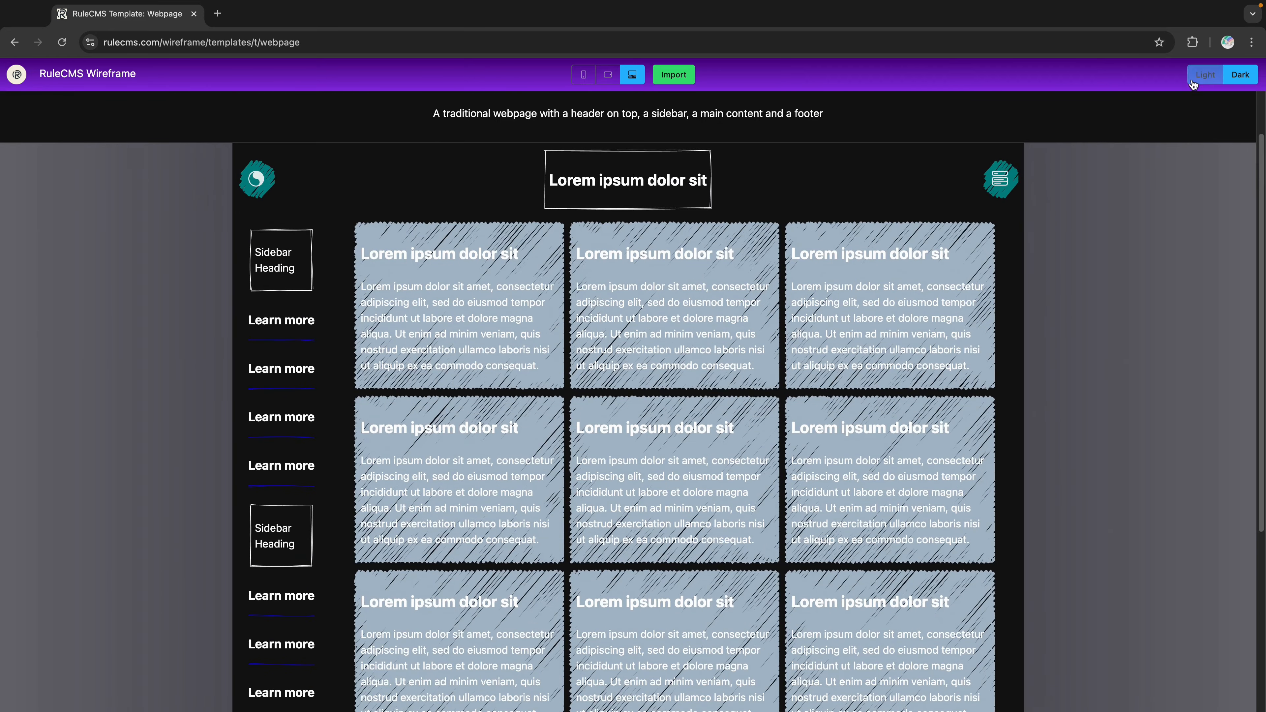
click(1205, 75)
scroll(1122, 207, down, 2)
scroll(1121, 207, down, 2)
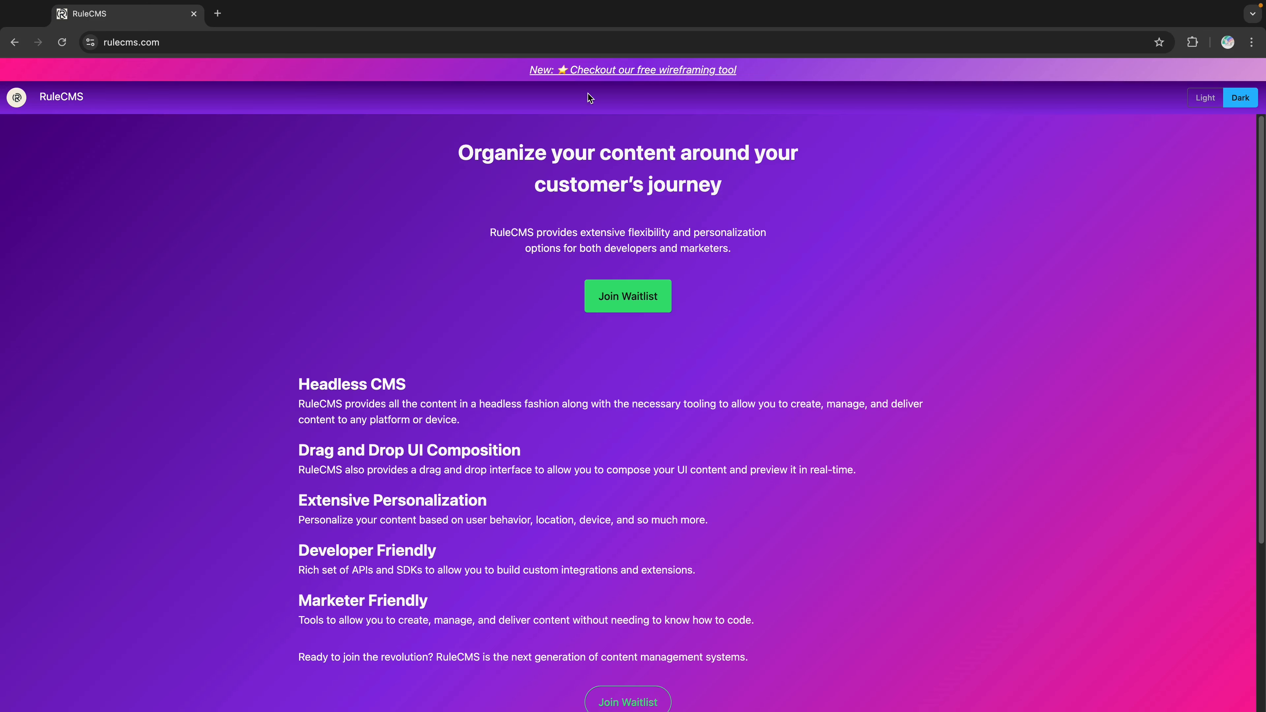
Step: Open the free wireframing tool with an account and place a bordered Title card on the empty canvas
click(598, 70)
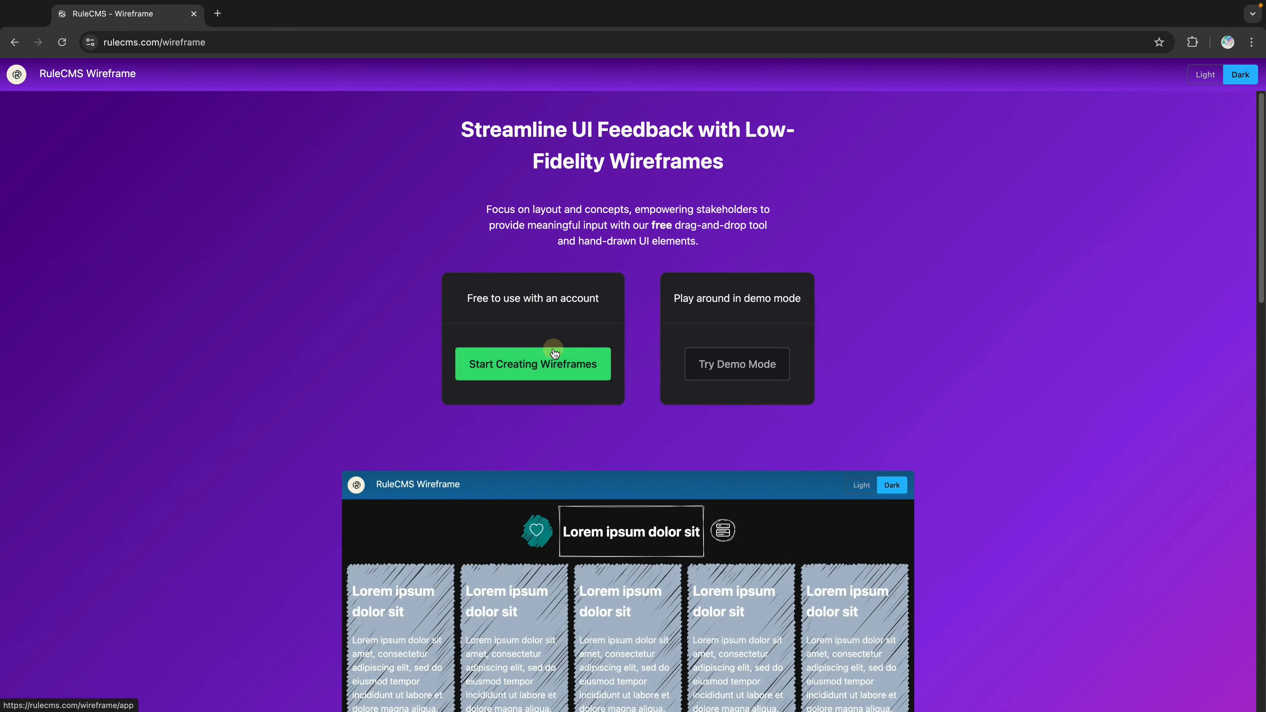
click(554, 355)
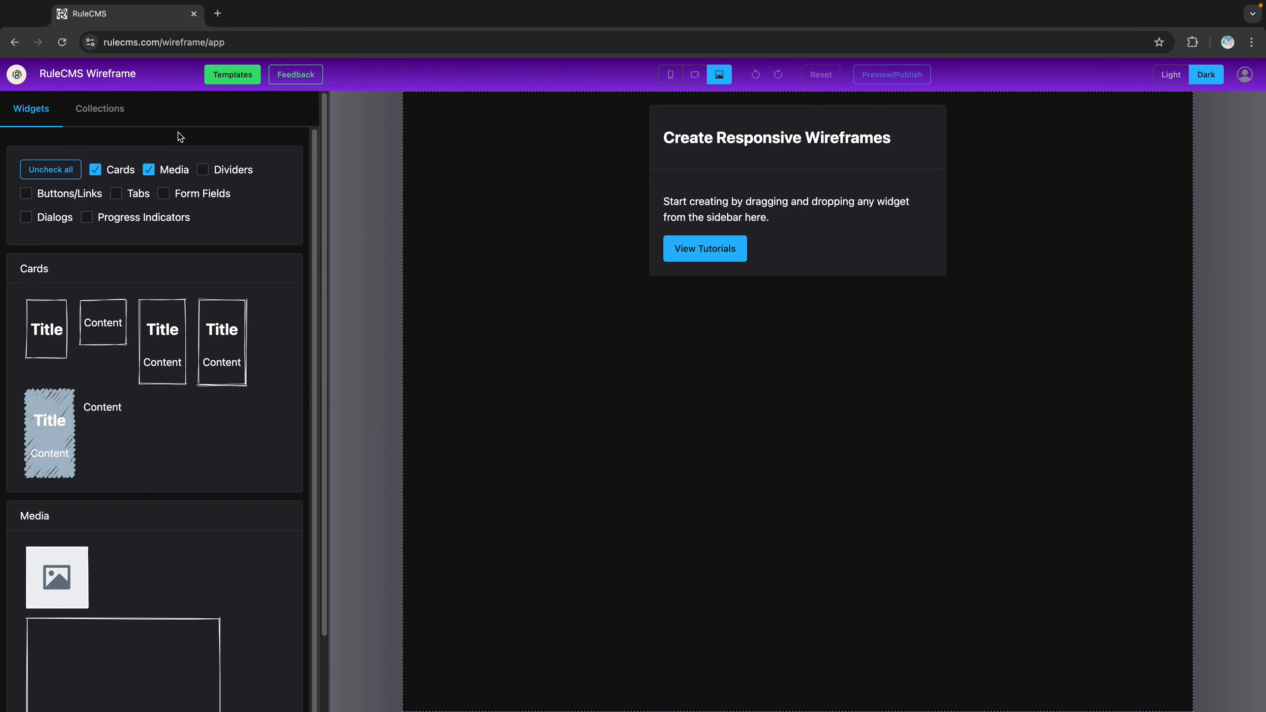
drag(47, 327, 528, 251)
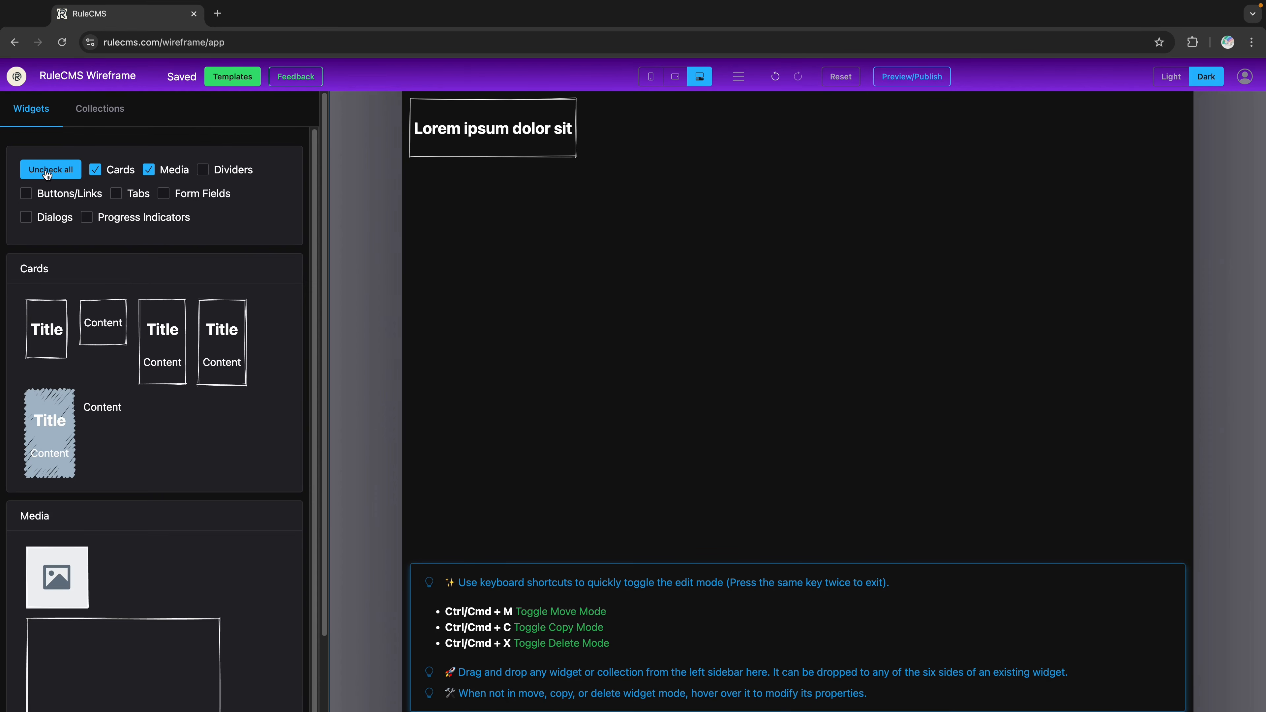
Step: Show only the Buttons/Links widgets and add a heart floating action button on each side of the title card
click(28, 167)
click(34, 194)
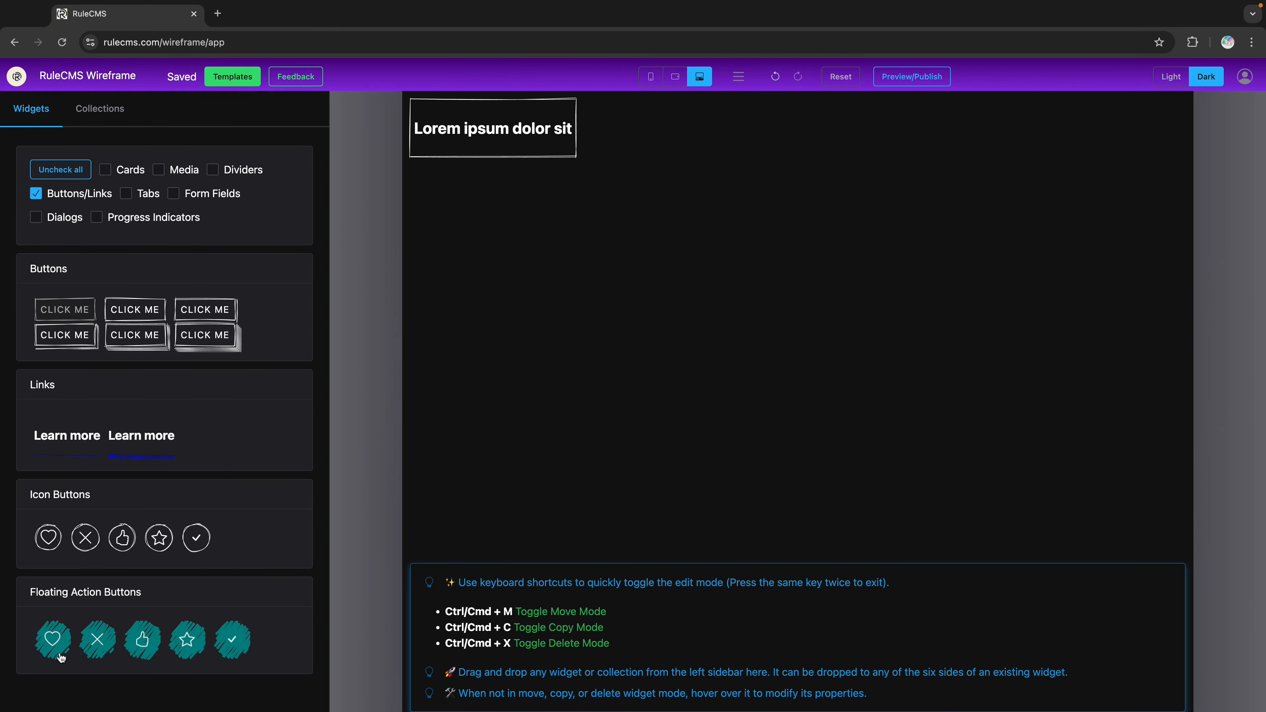
drag(61, 658, 655, 159)
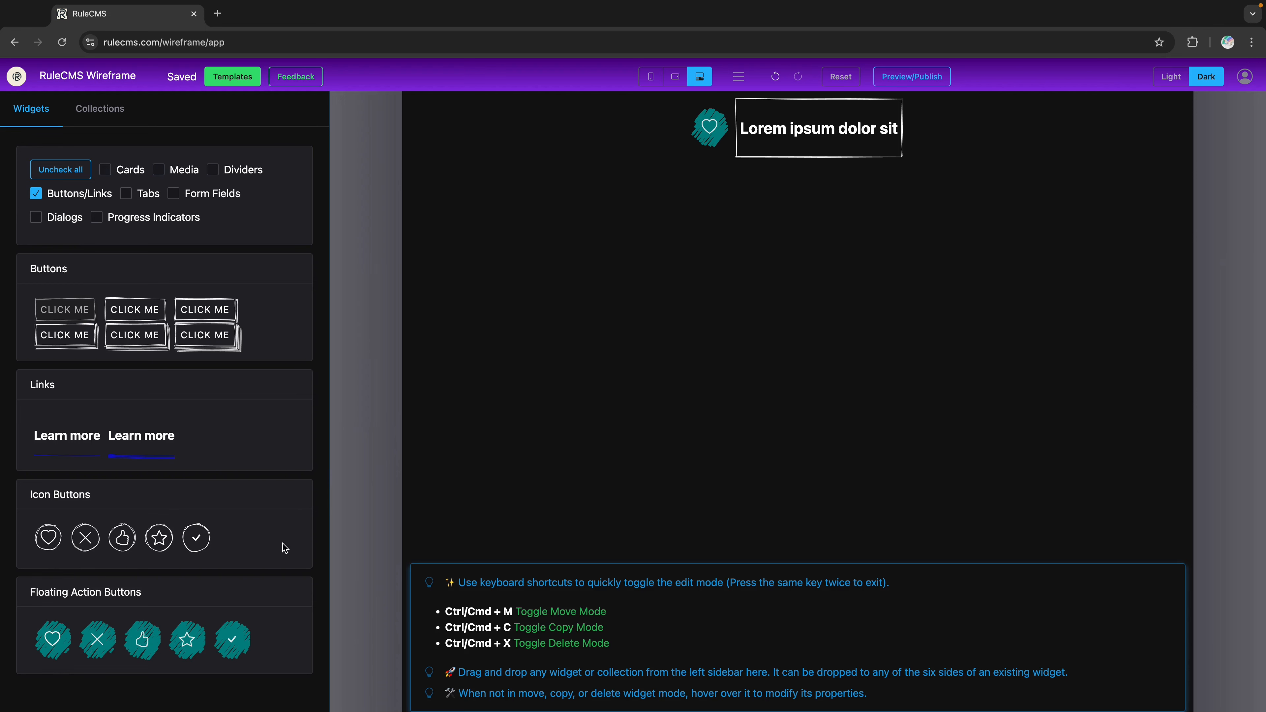
drag(52, 639, 957, 172)
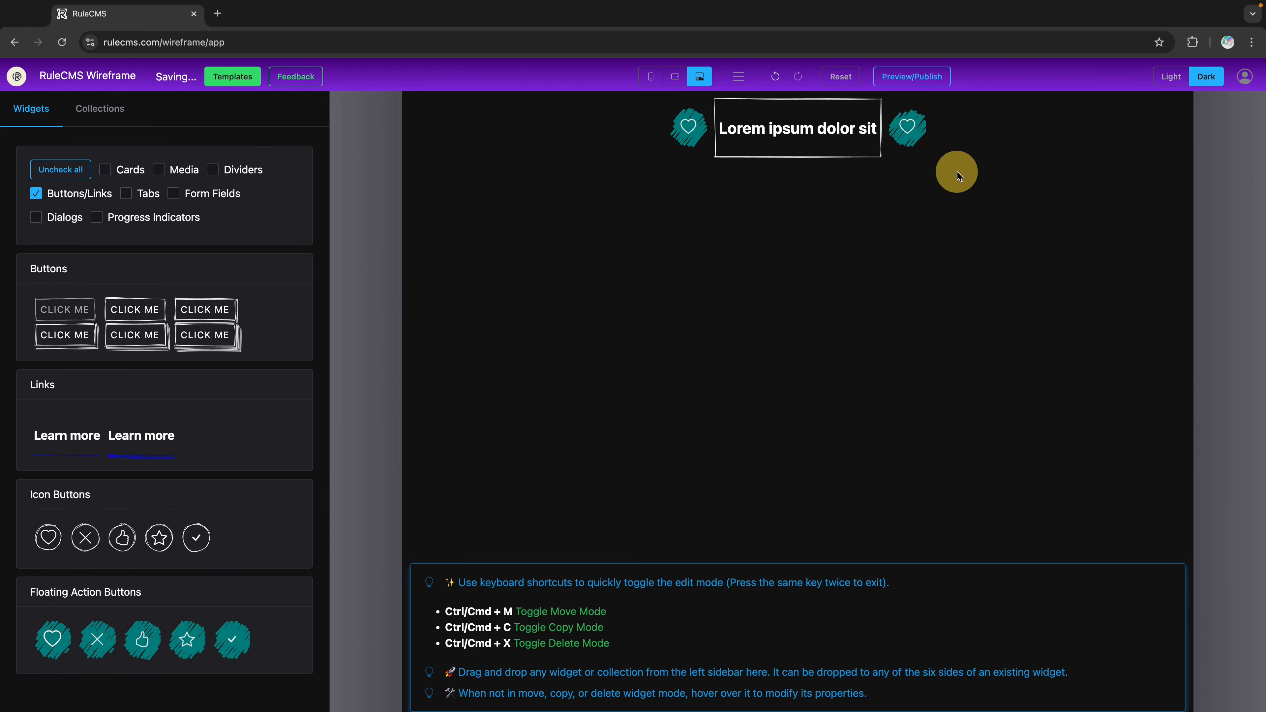
Step: Open the settings of the heart button before the title and copy the brilliance icon's name from the Shoelace icon library
click(686, 132)
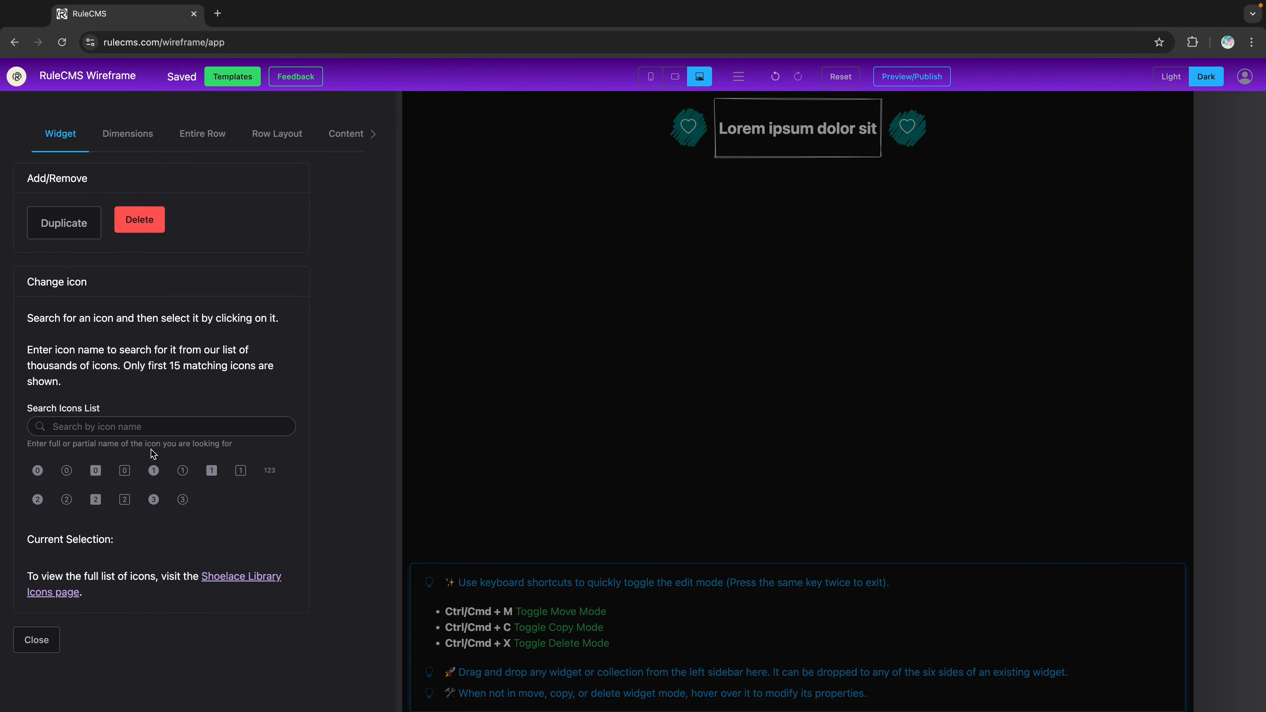
click(228, 577)
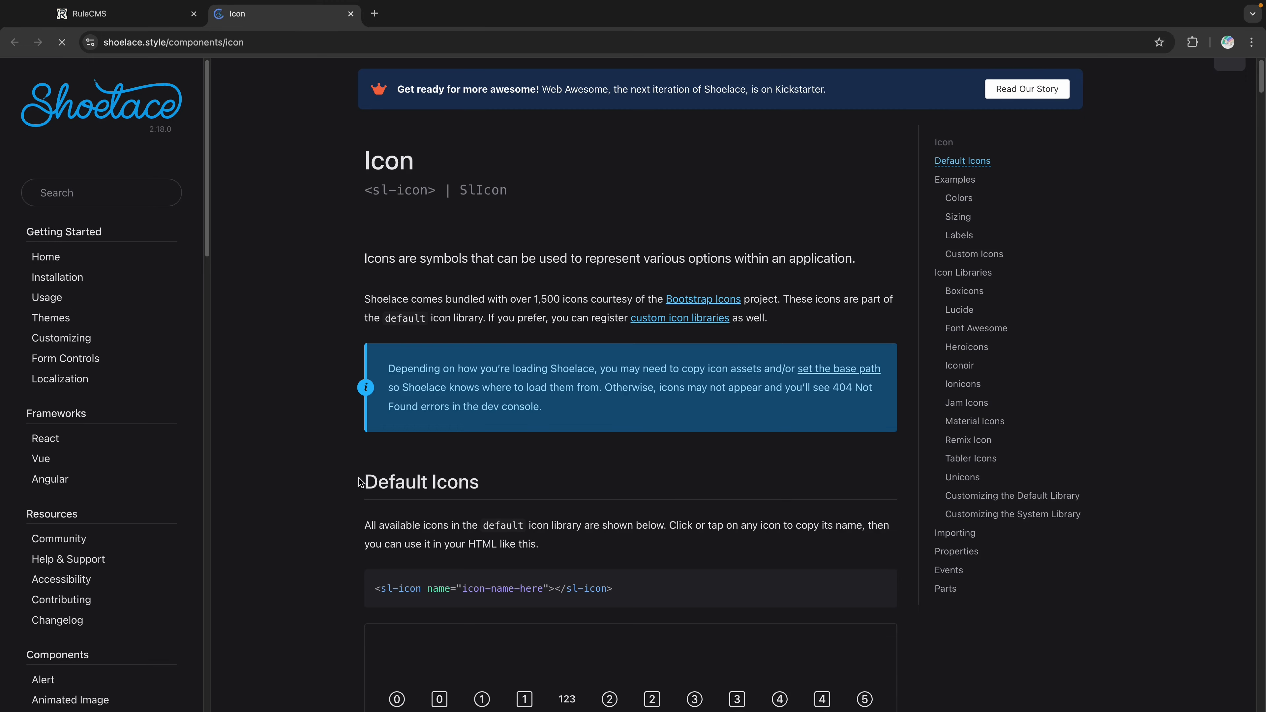
scroll(469, 570, down, 10)
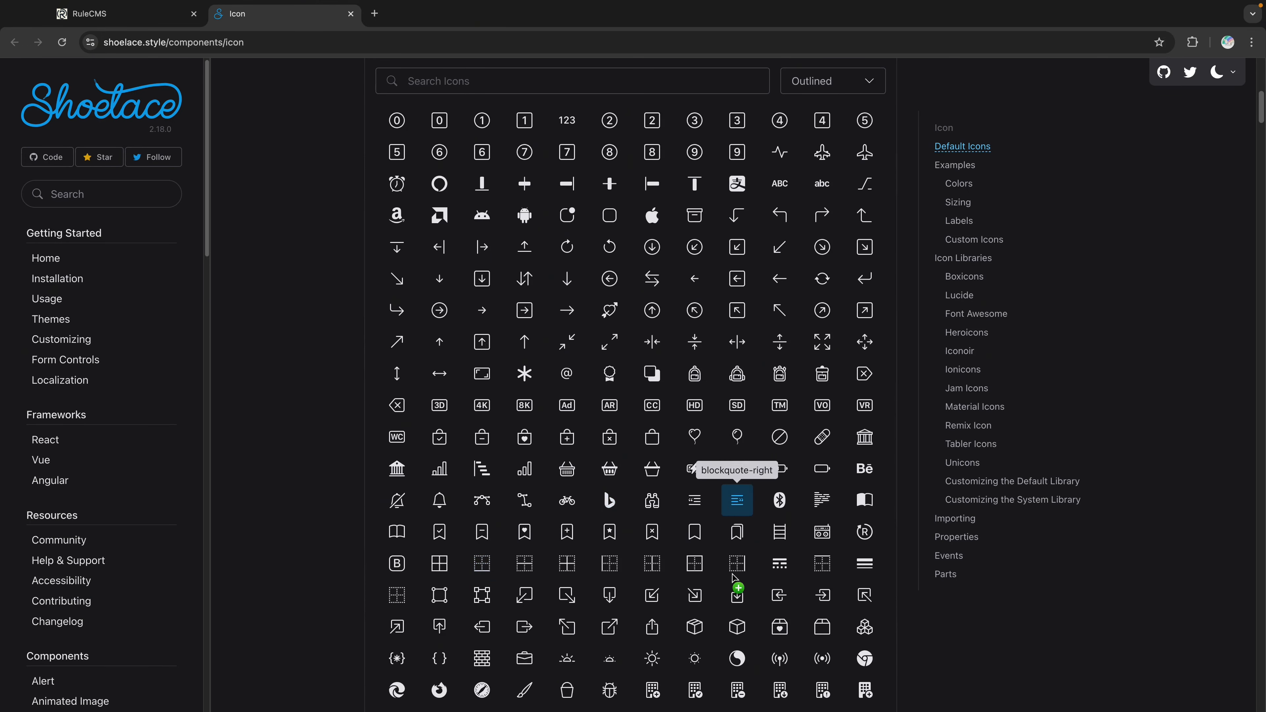
click(737, 658)
drag(737, 658, 732, 549)
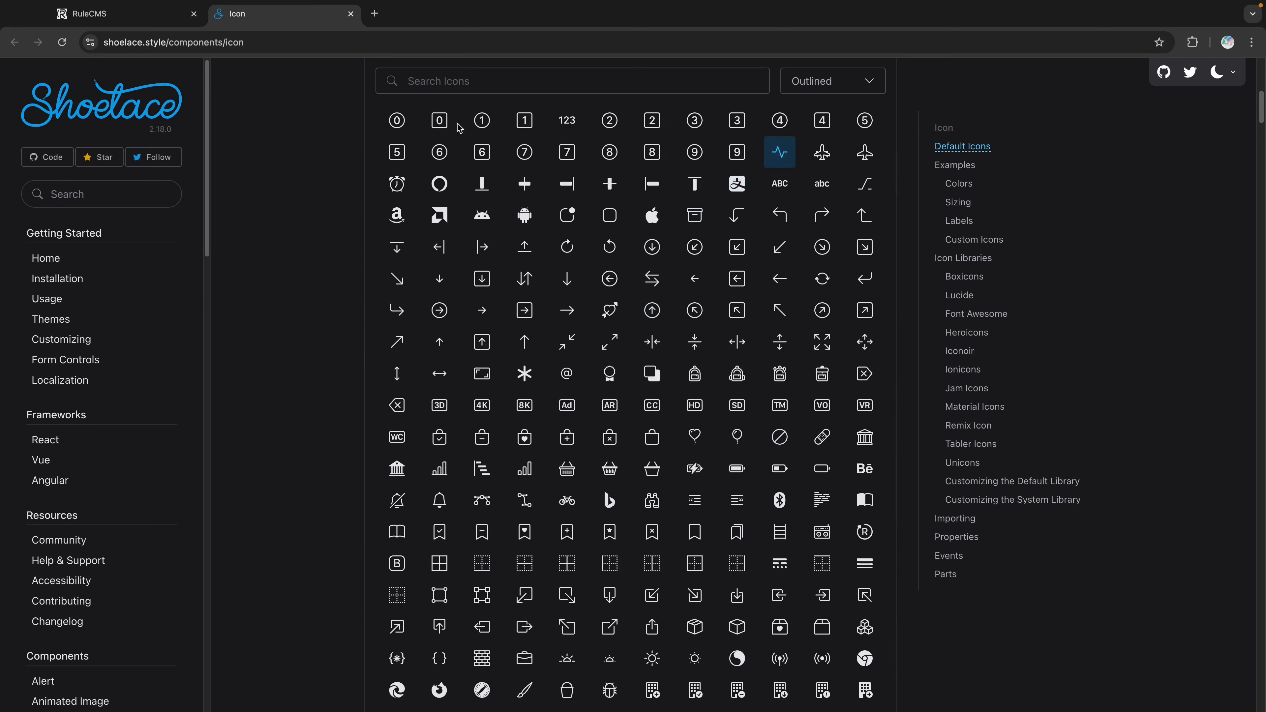
Step: Close the Shoelace page and change the icon of the button before the title to brilliance
click(351, 13)
click(148, 426)
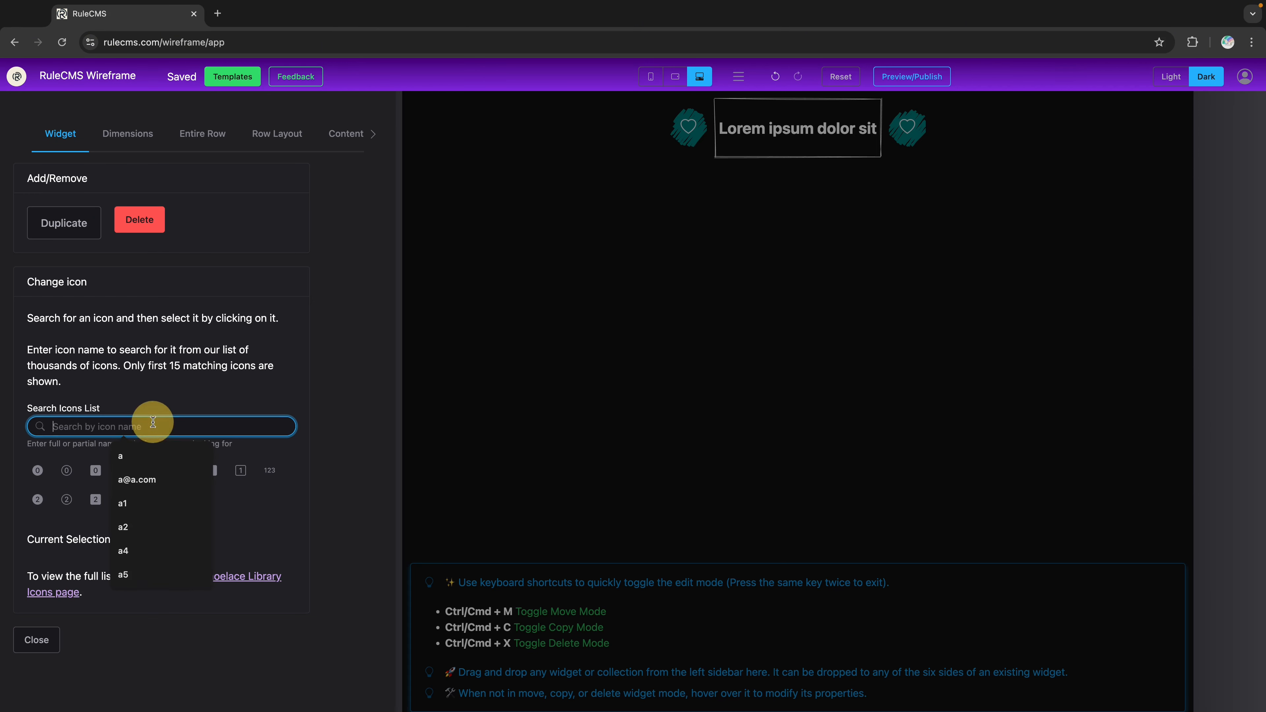
key(ctrl+v)
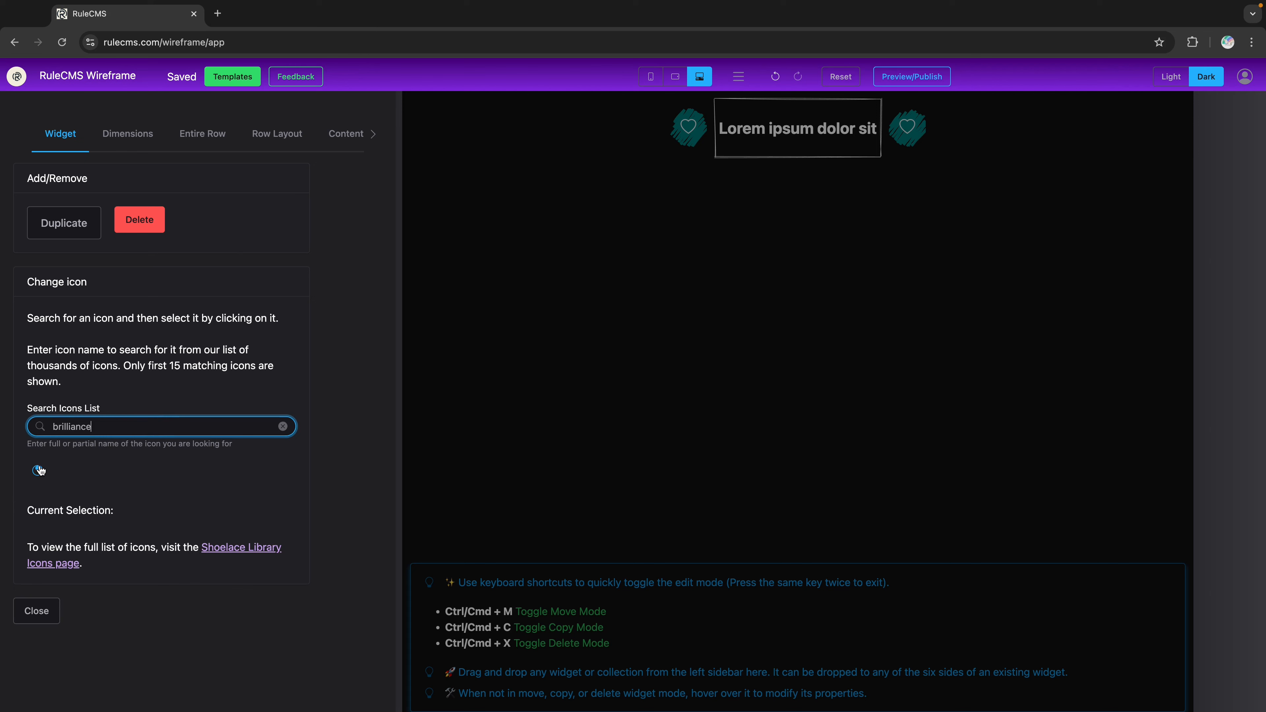
click(38, 471)
click(503, 446)
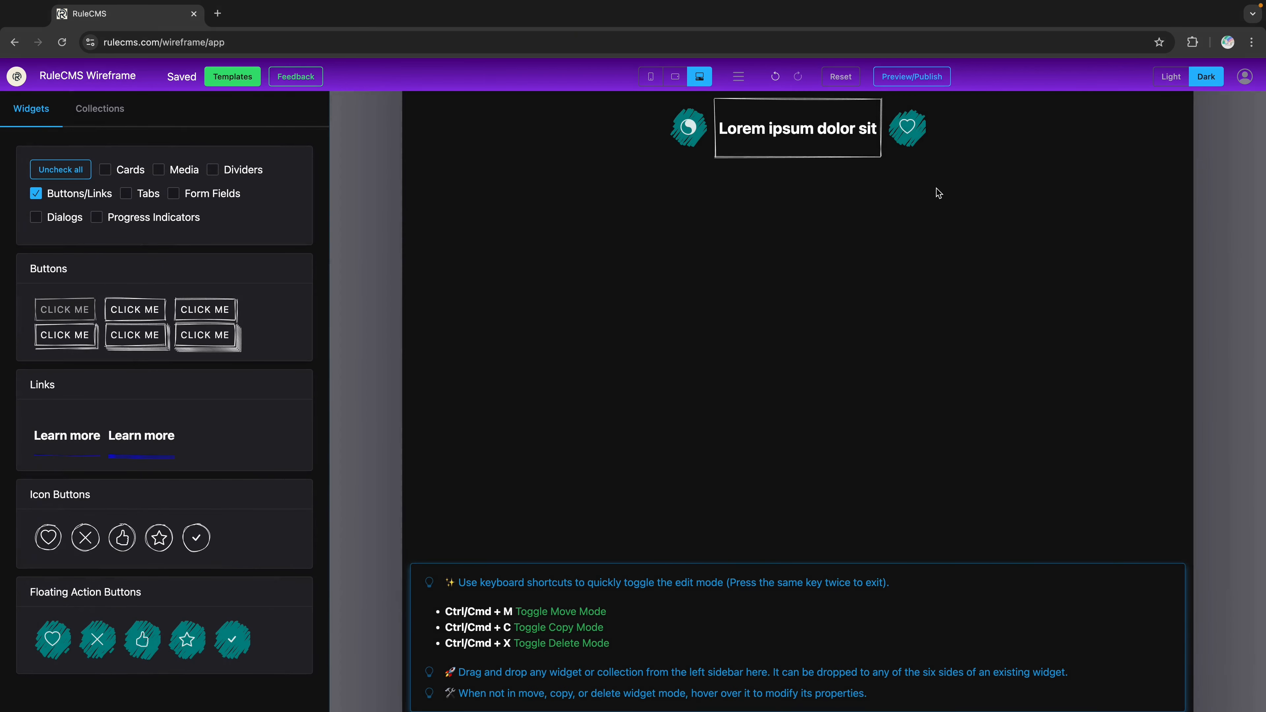
Step: Search the icons for "menu" and apply the fifth match to the heart button after the title
click(892, 108)
click(204, 426)
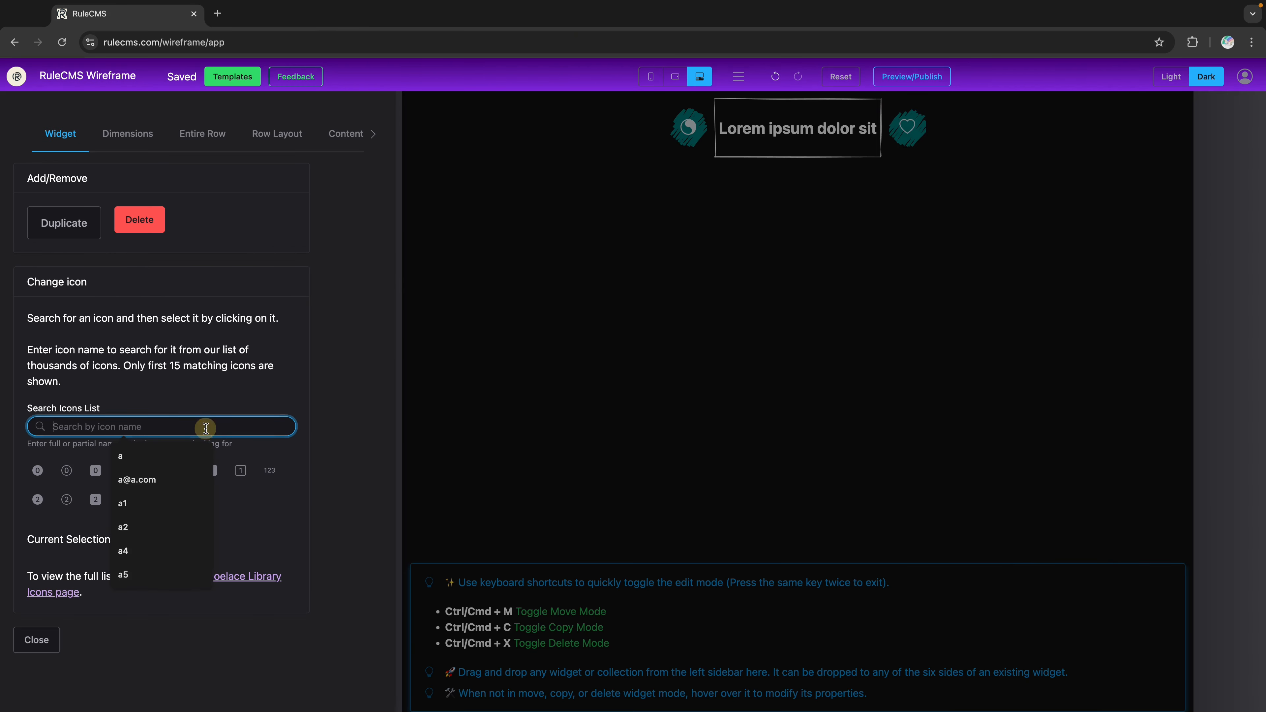
text(menu)
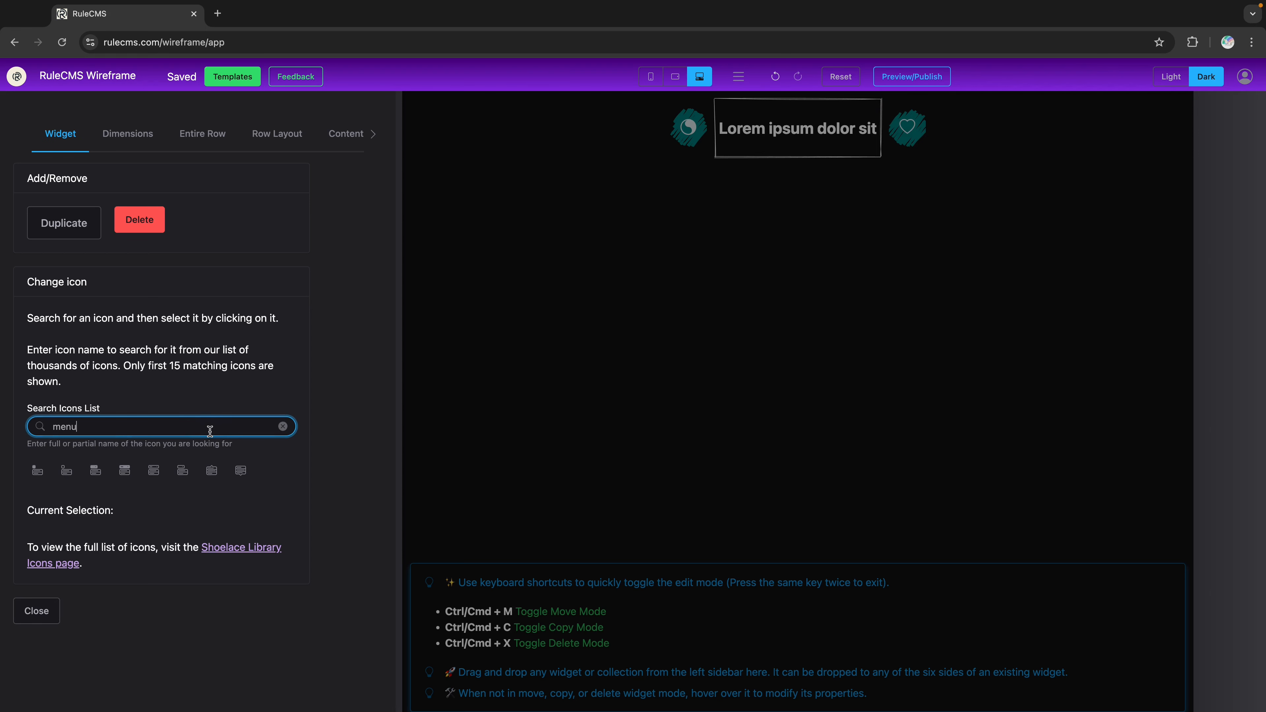
click(156, 473)
click(765, 378)
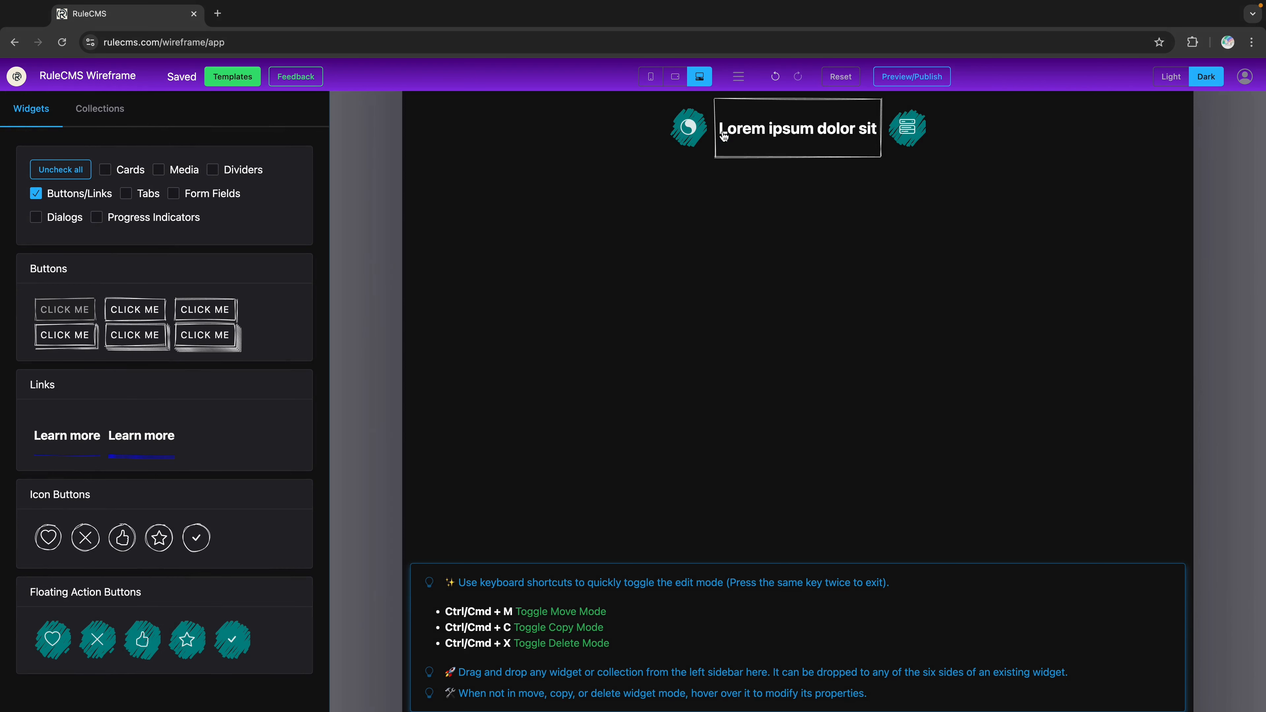
Step: Set the header row's horizontal alignment to place its outer items at the row's edges, and check the page in preview
click(741, 134)
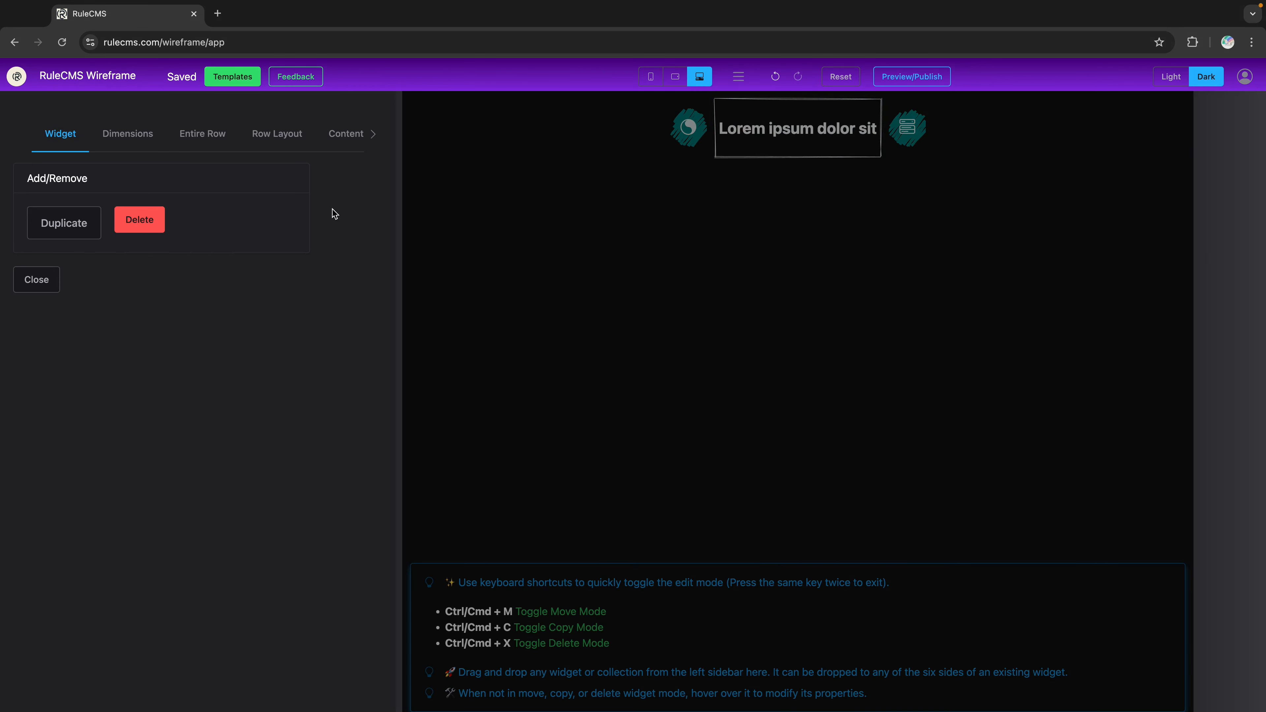
click(281, 139)
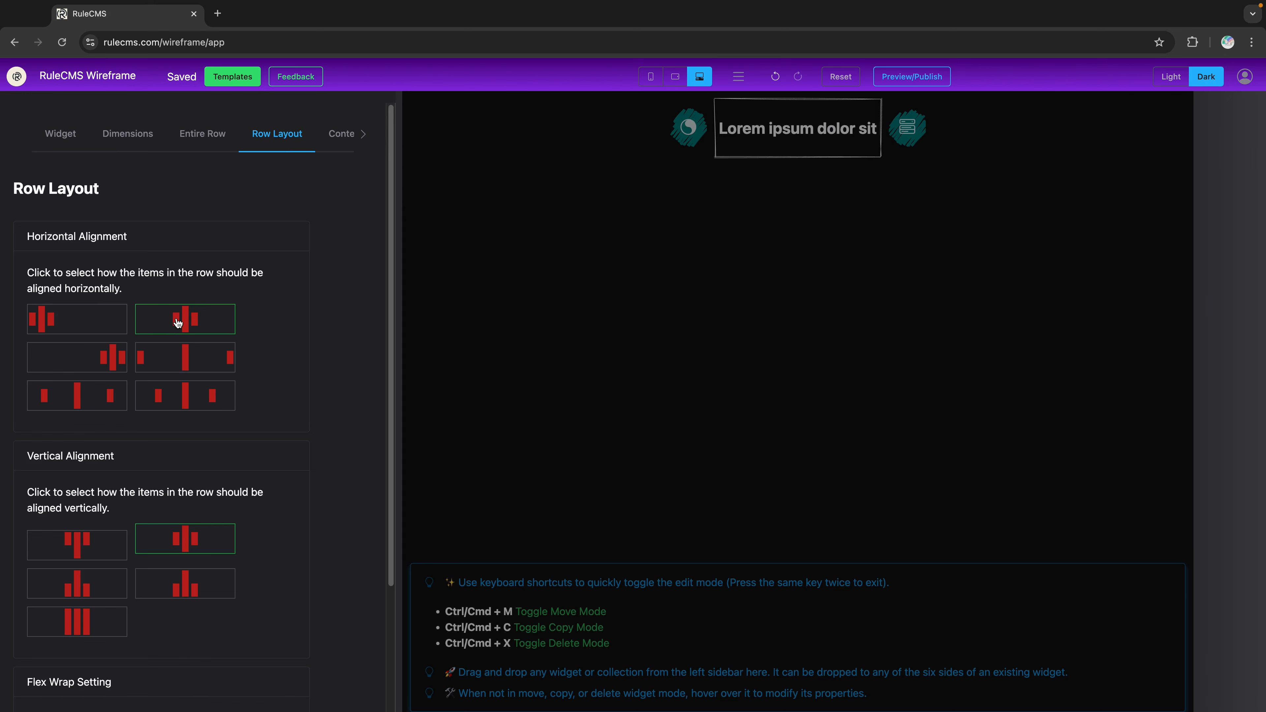
click(144, 367)
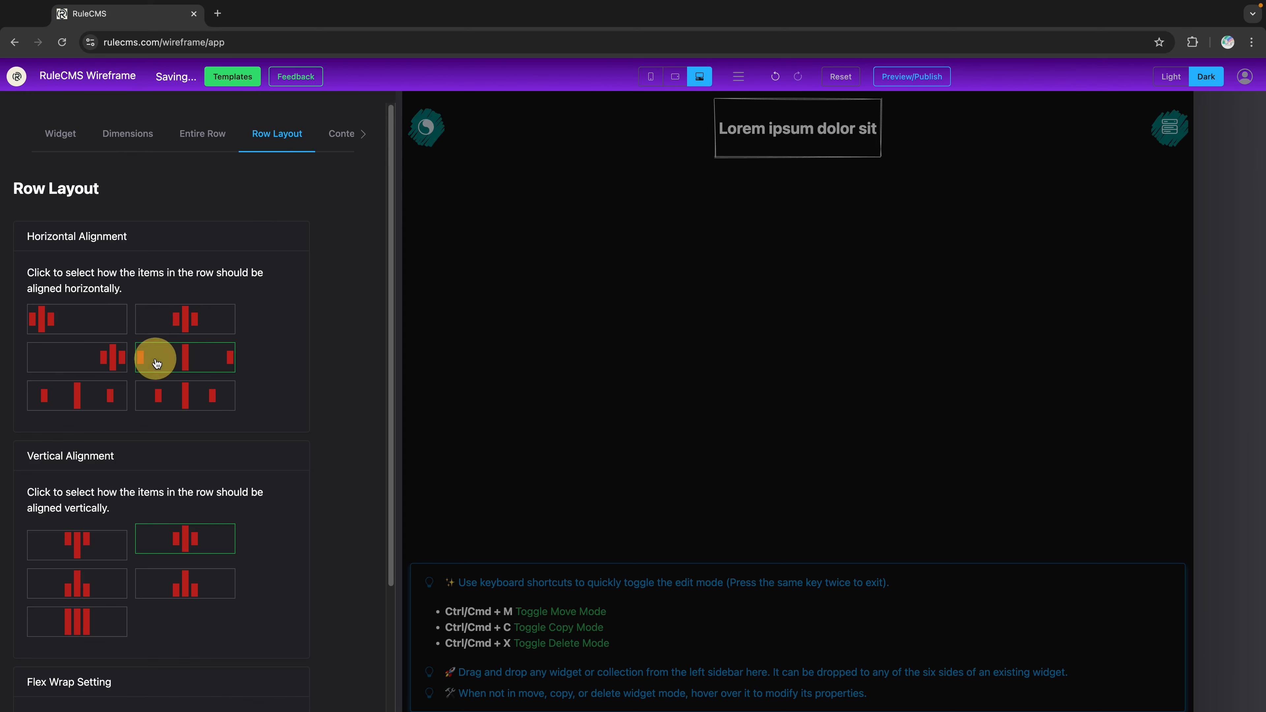
click(540, 310)
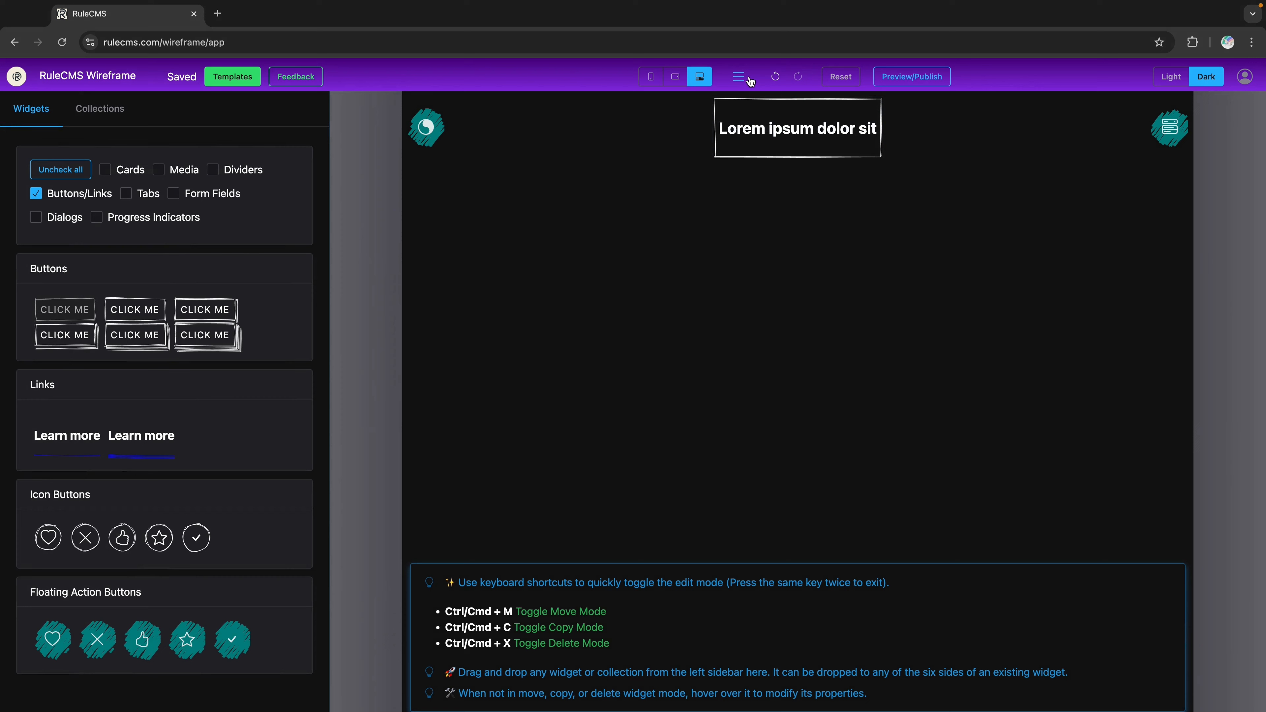
click(894, 73)
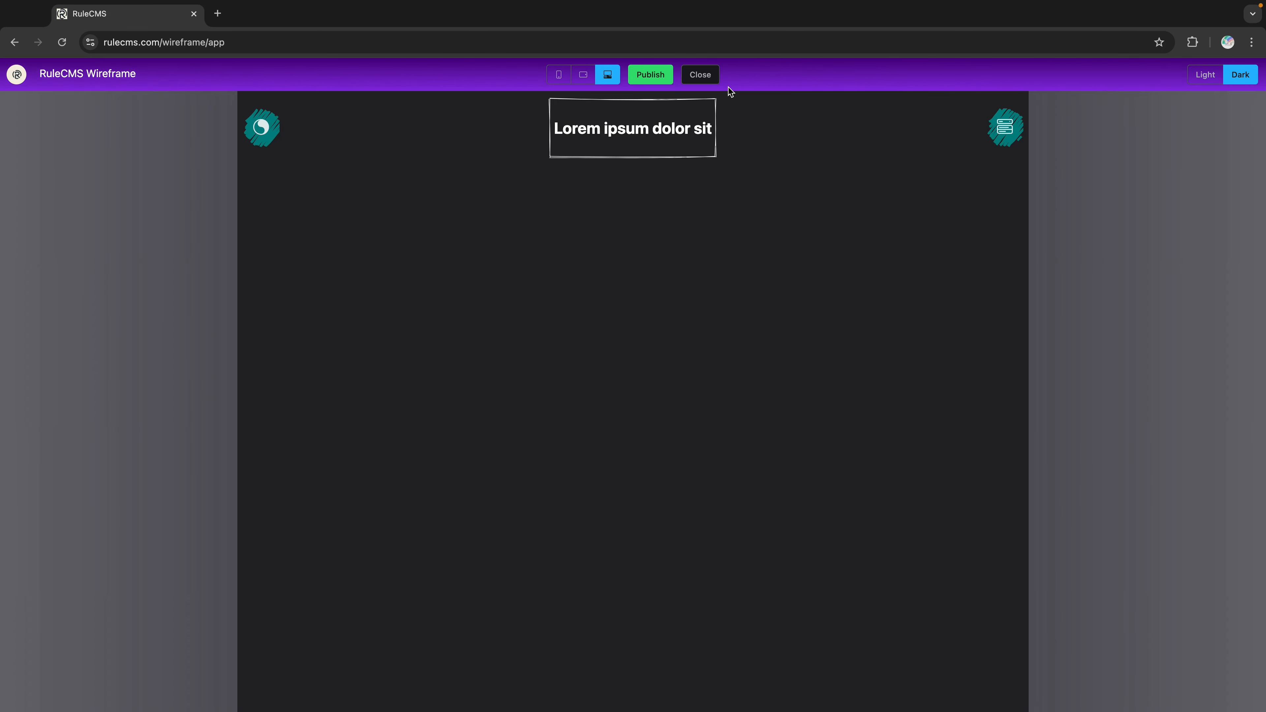
click(701, 76)
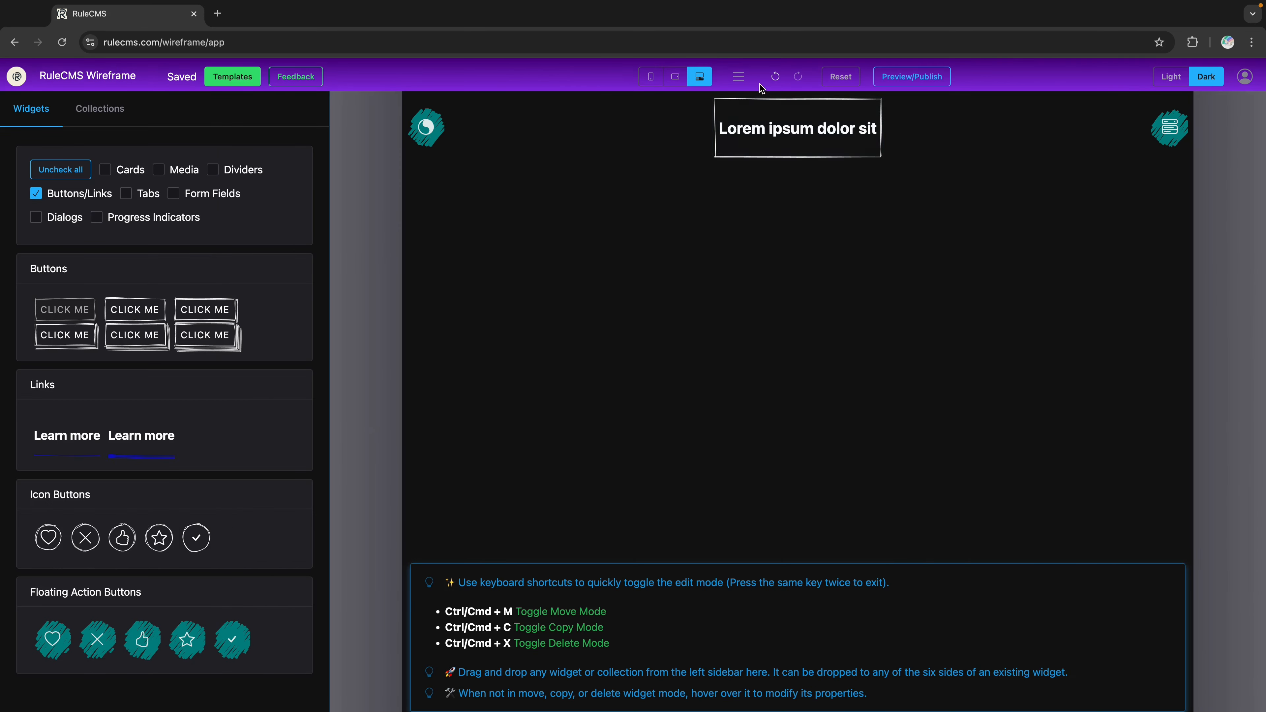
Step: Save the header row as a collection named Header and return to the widget list
click(740, 78)
click(753, 107)
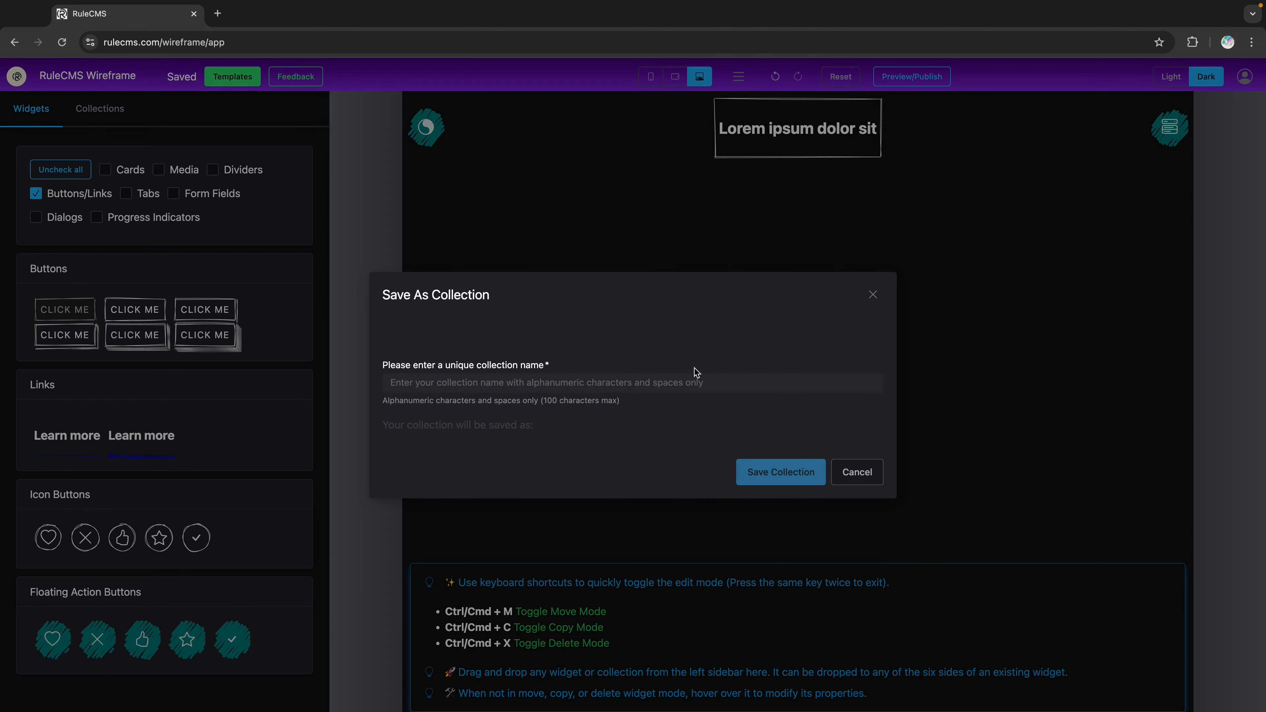
click(696, 380)
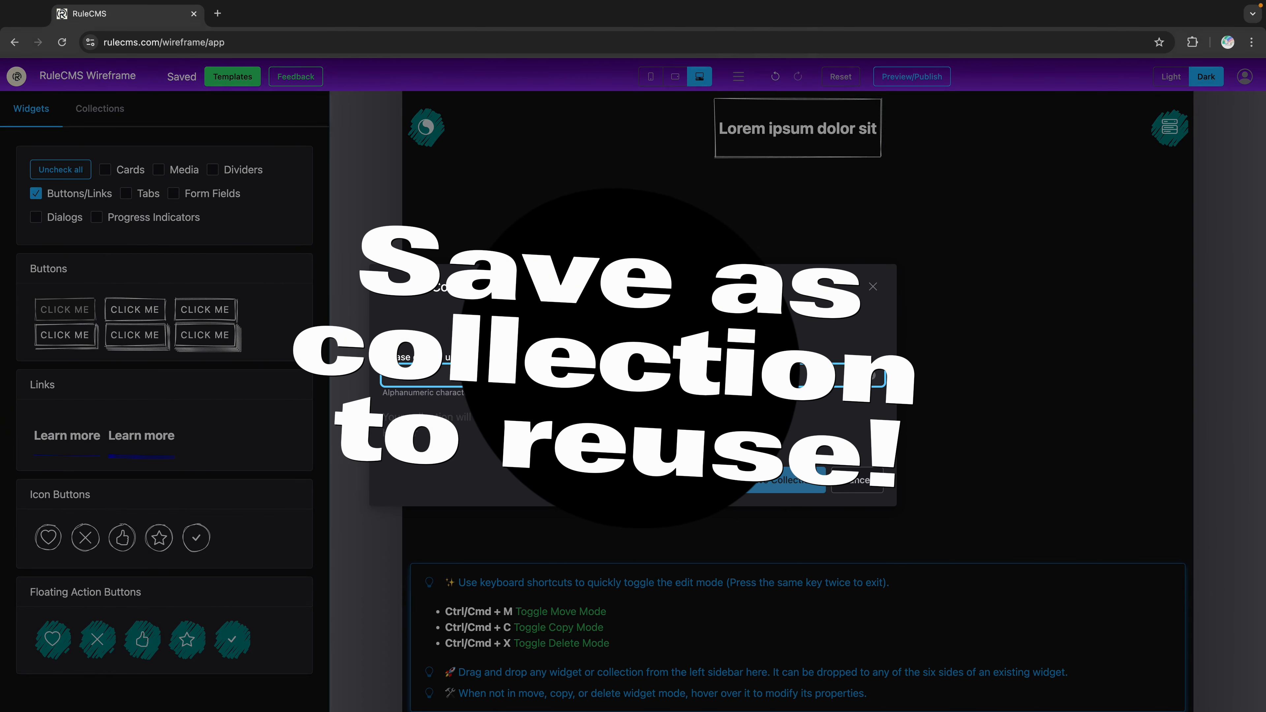
click(784, 479)
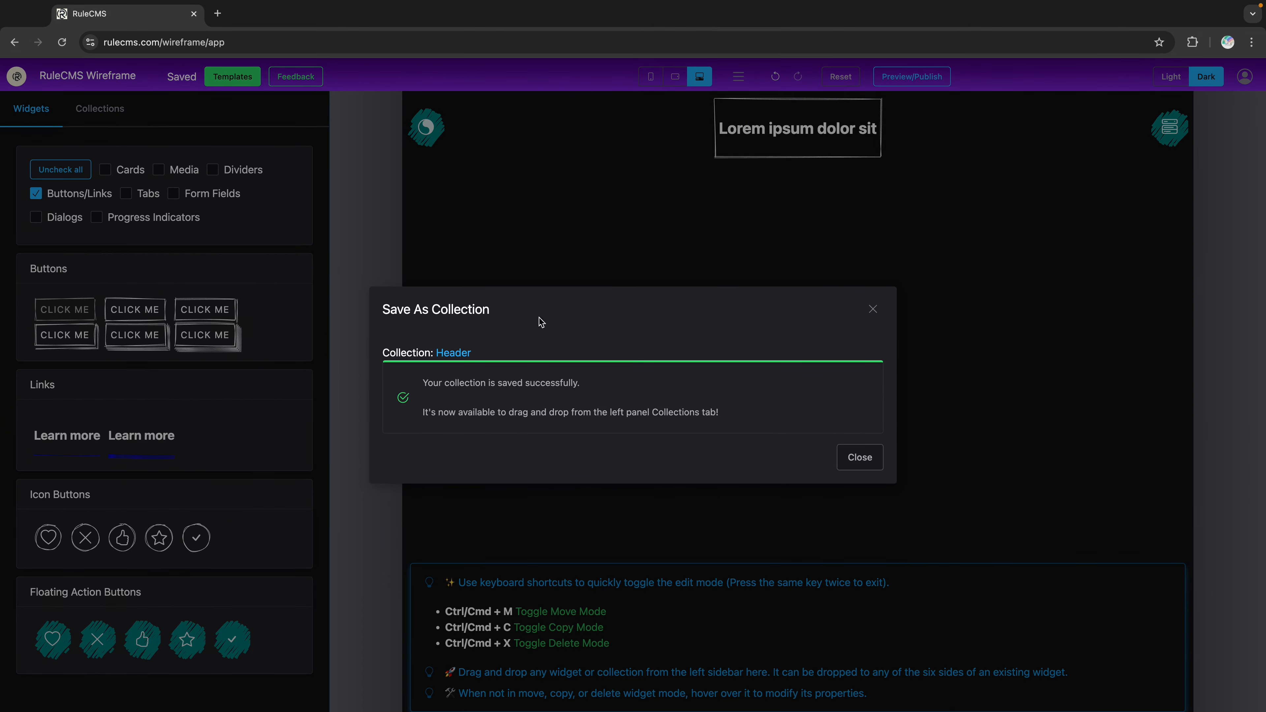
click(856, 463)
click(120, 110)
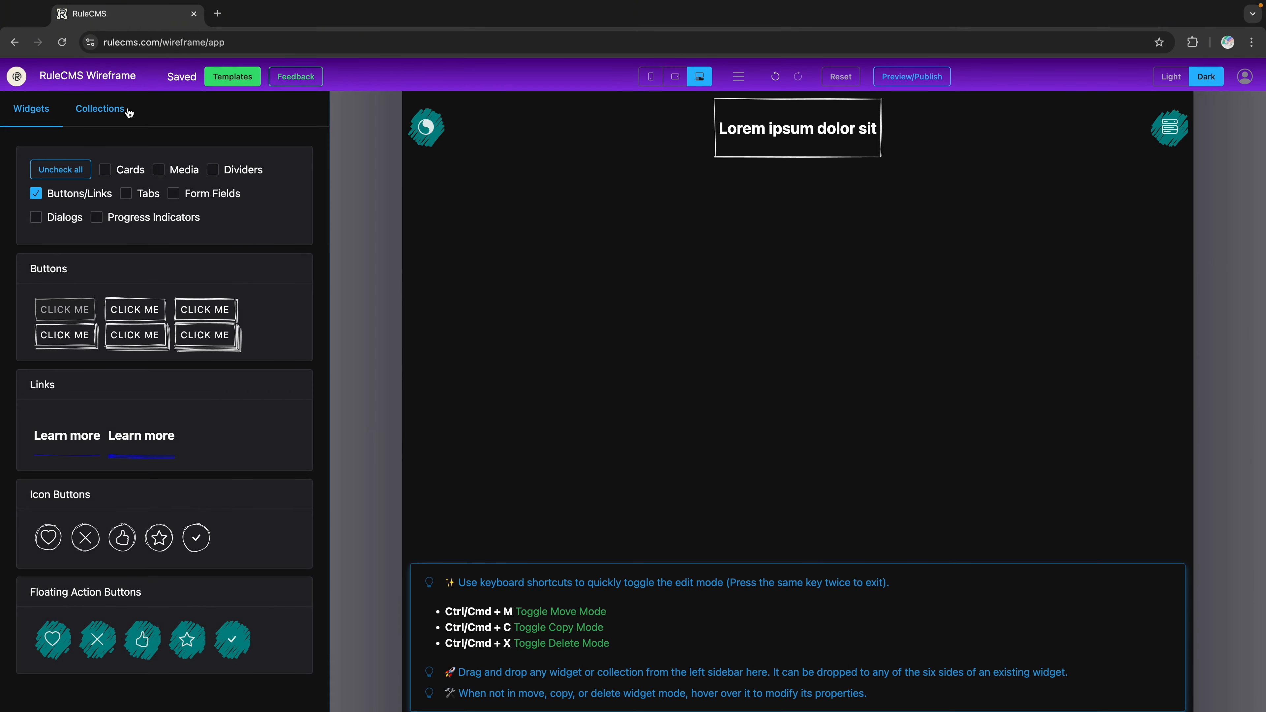
click(34, 111)
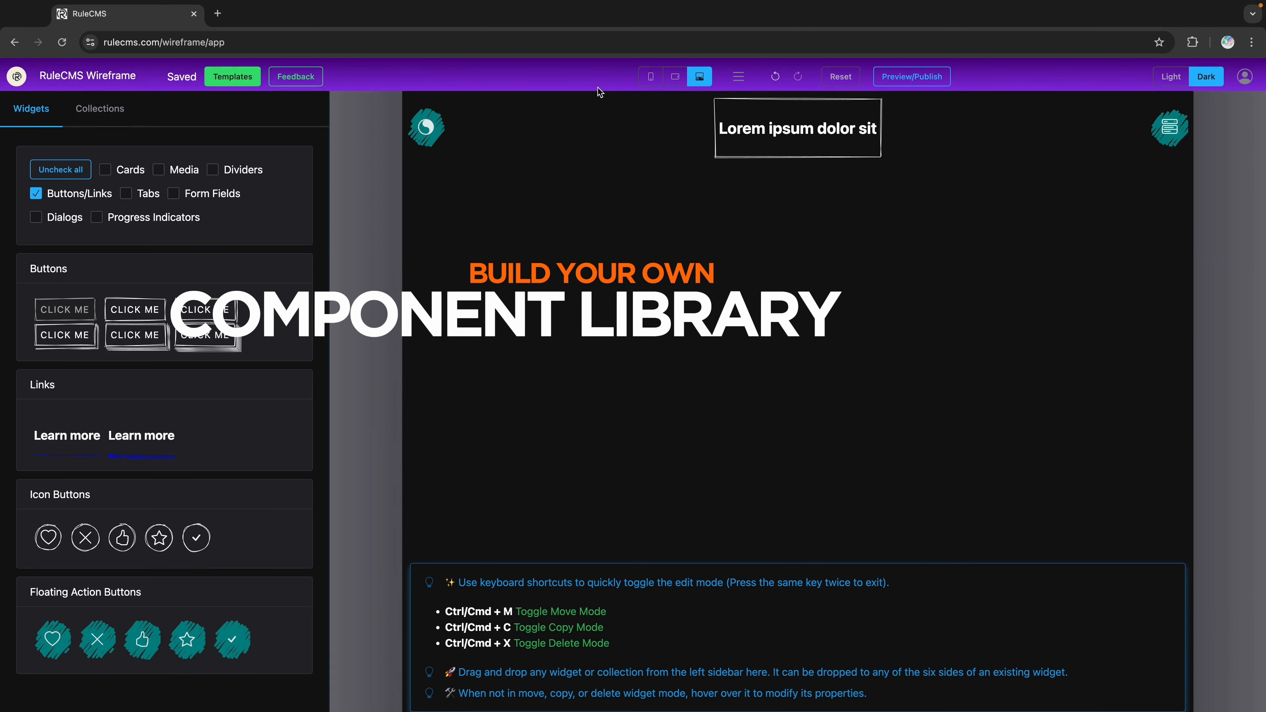
Step: Reset the canvas, show only the Cards widgets and place a bordered Content card on it
click(849, 76)
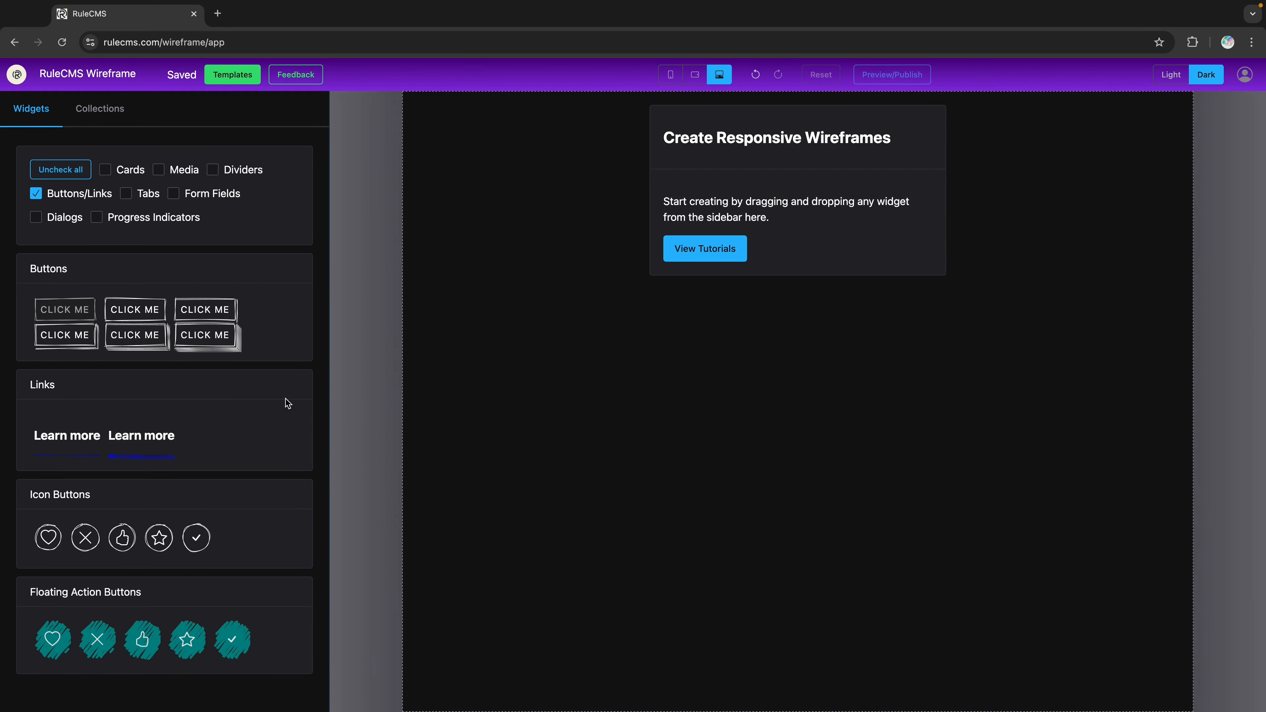
click(61, 167)
click(105, 169)
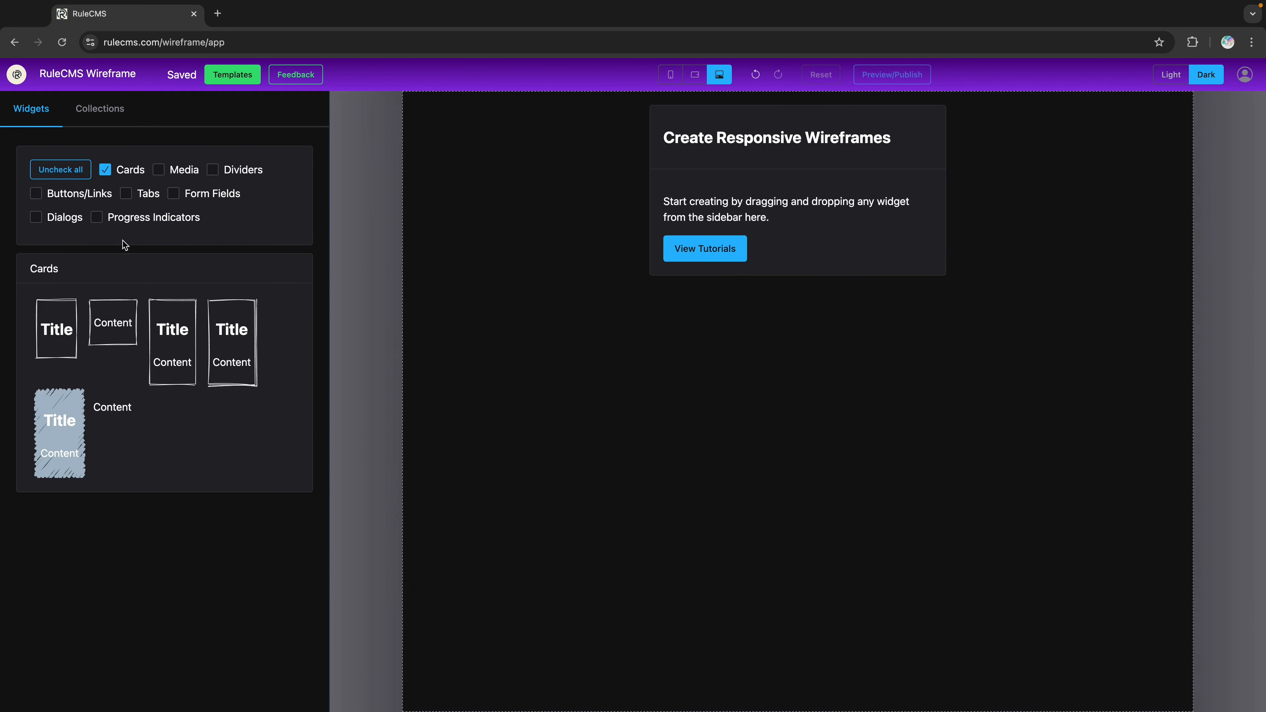
drag(118, 321, 585, 223)
Step: Set the desktop text of the bordered Content card to "Footer Sub Section" and close its settings
click(576, 130)
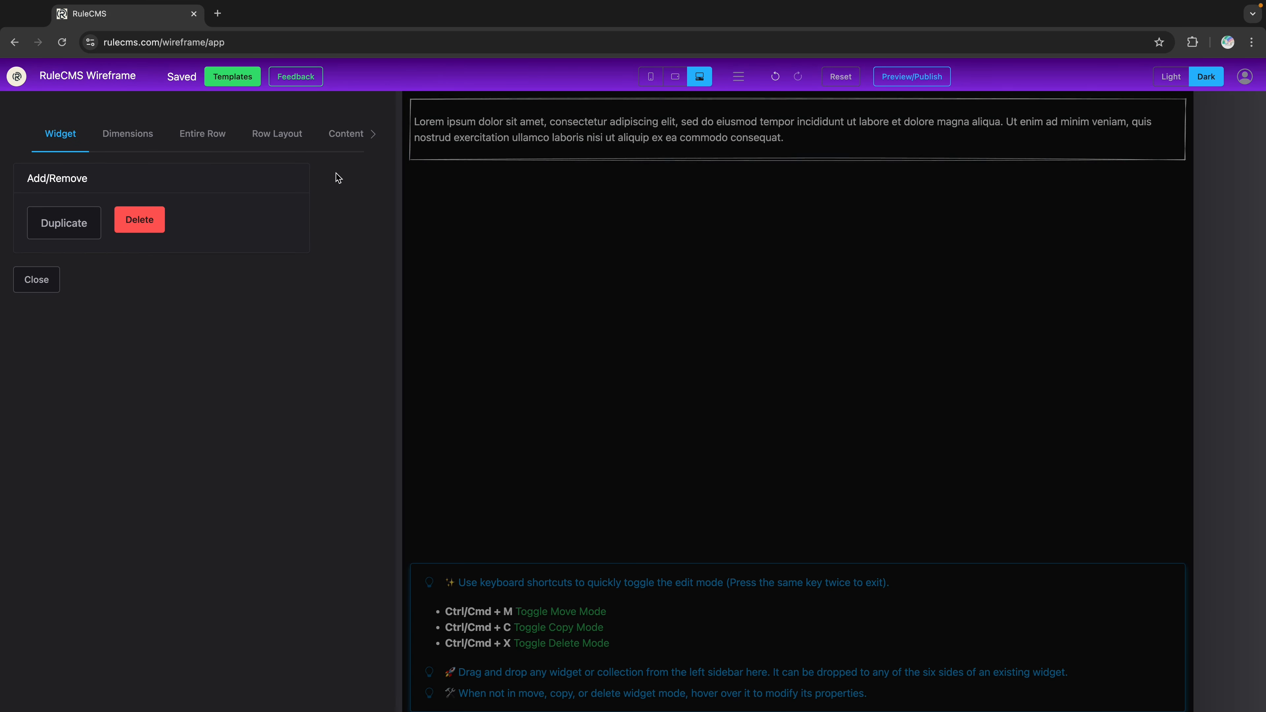
click(350, 142)
click(171, 415)
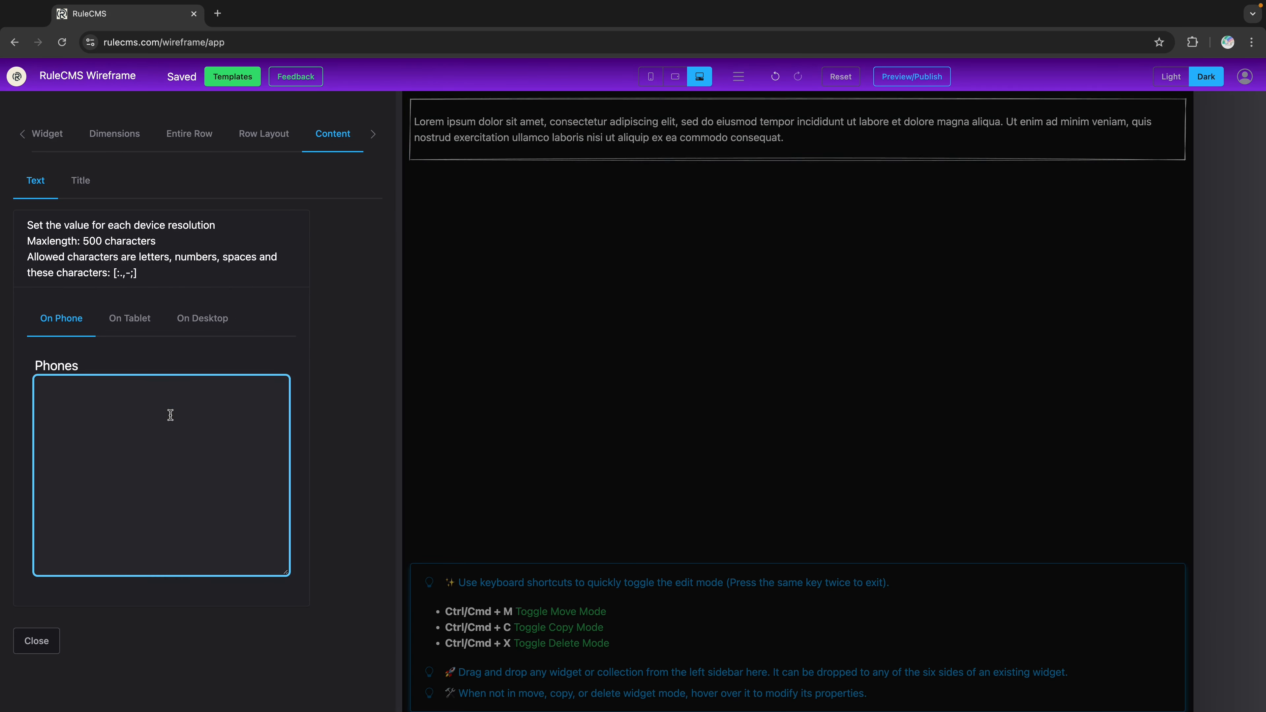
text(Footer Sub Section)
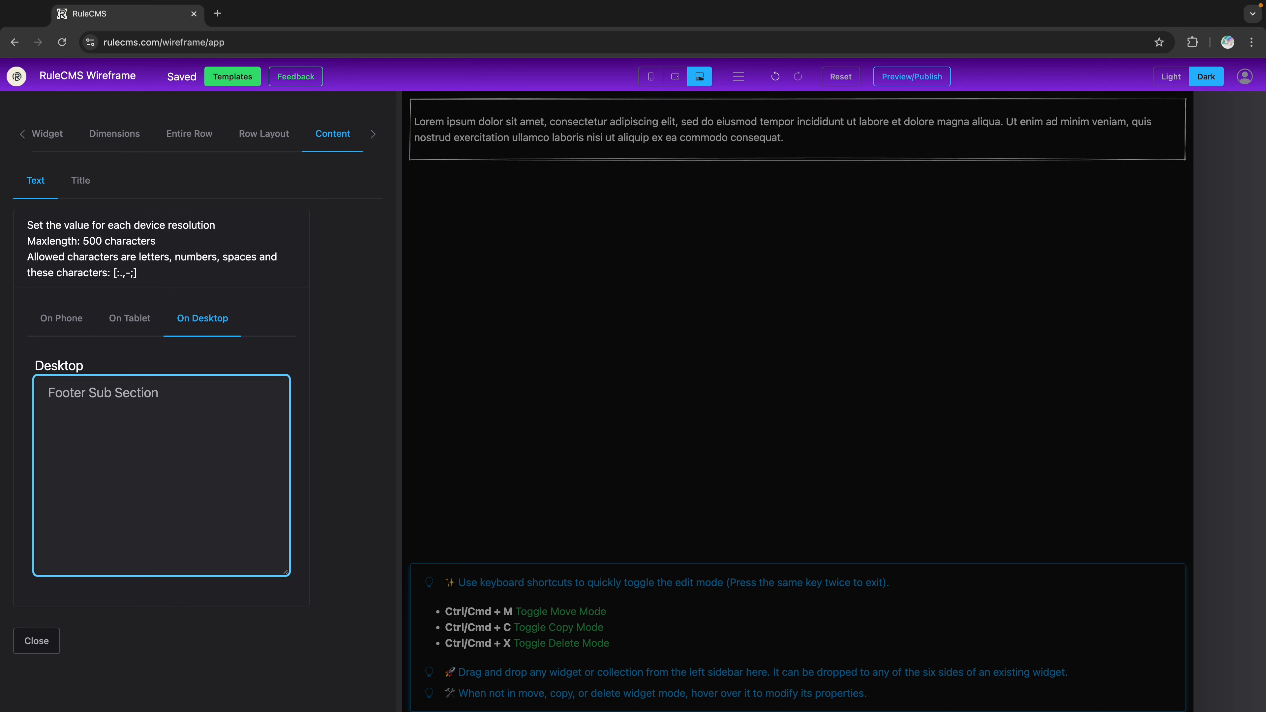
click(354, 440)
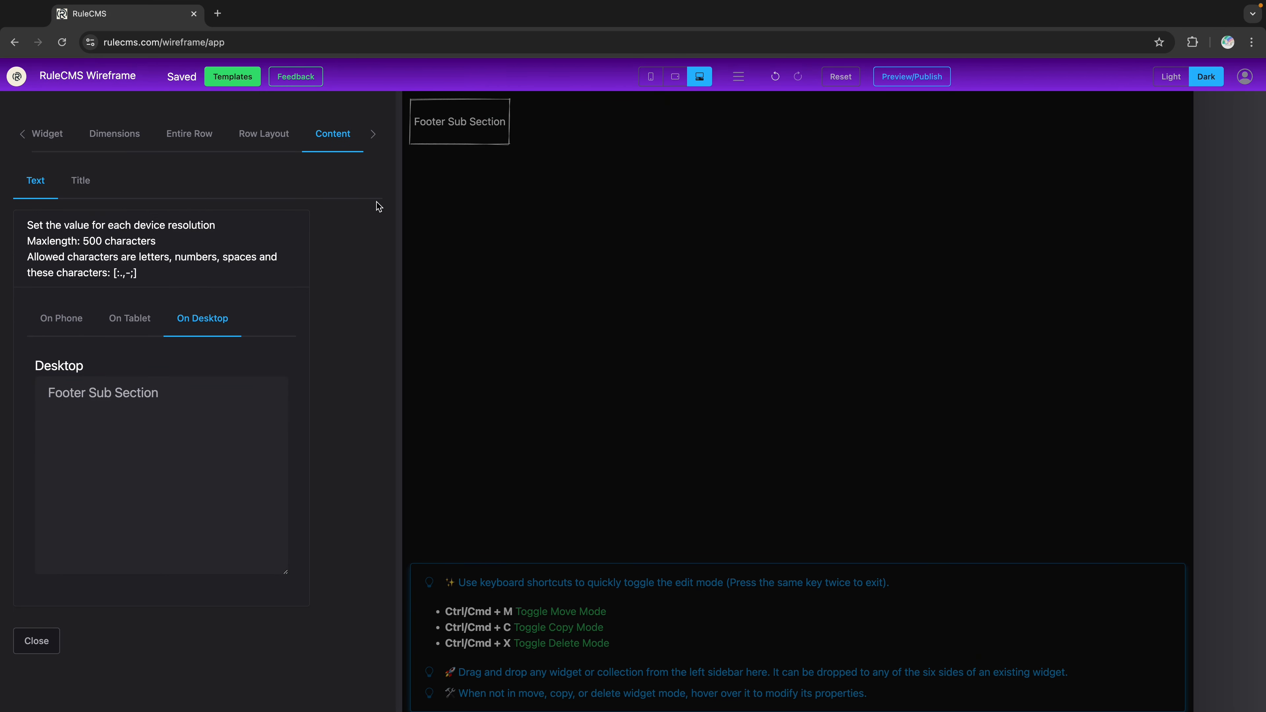
click(490, 187)
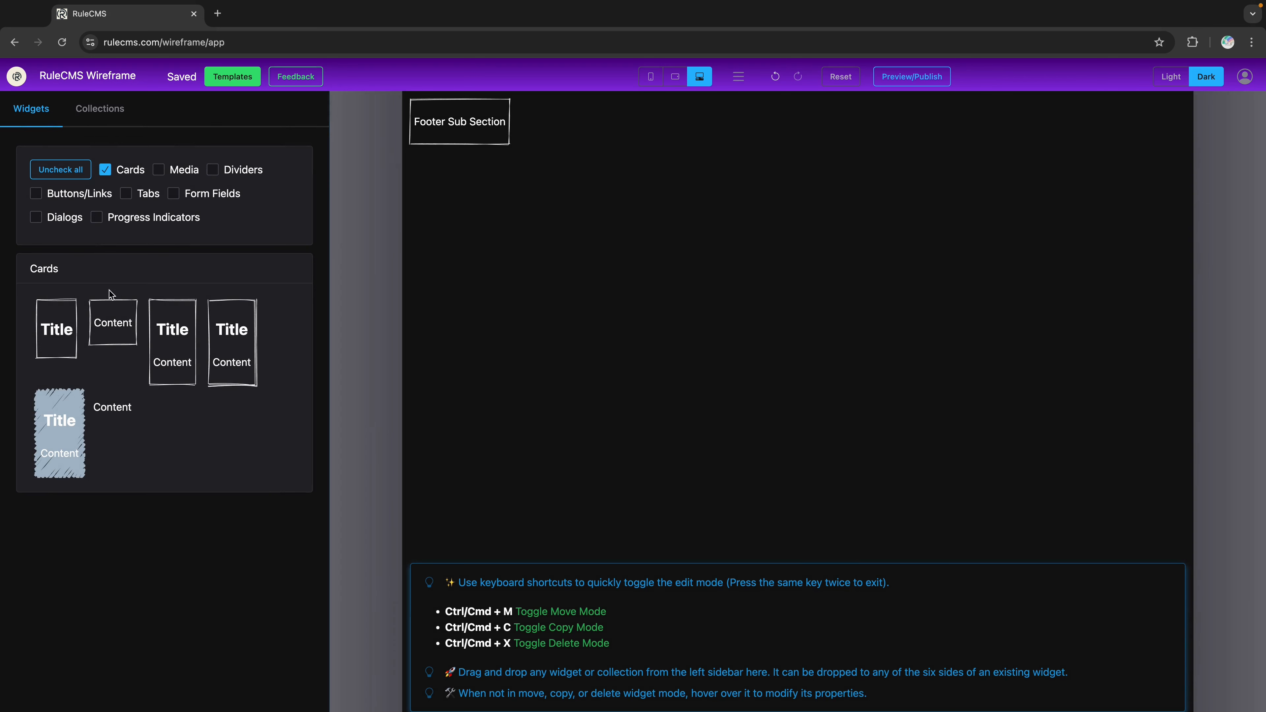
Step: Place a borderless Content card below the Footer Sub Section card and set its desktop text to "Footer Link"
drag(114, 408, 554, 292)
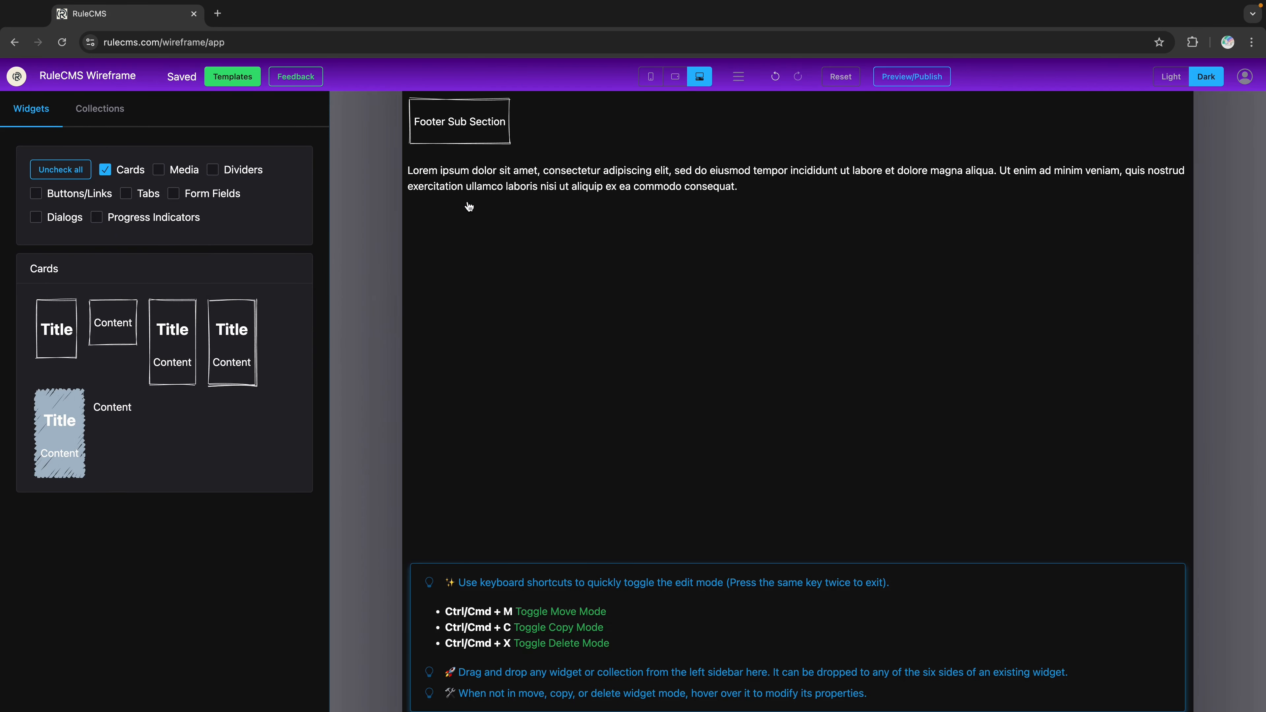
click(462, 177)
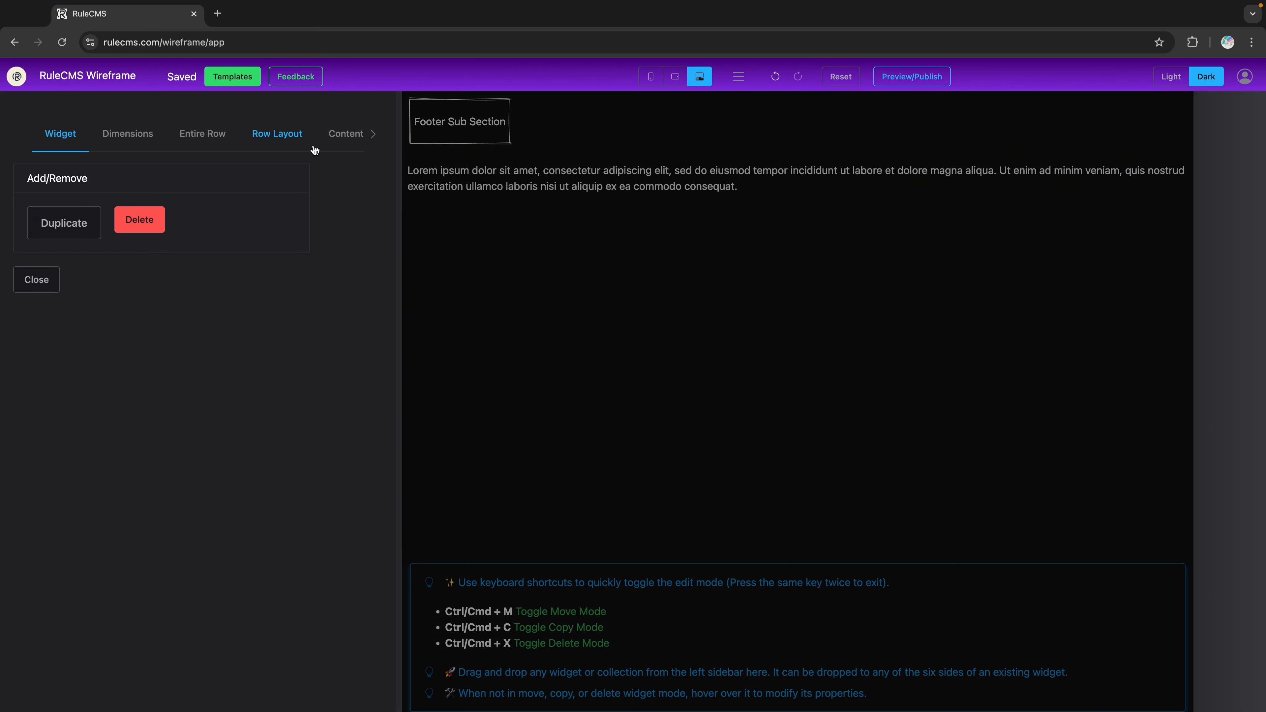
click(372, 134)
click(291, 130)
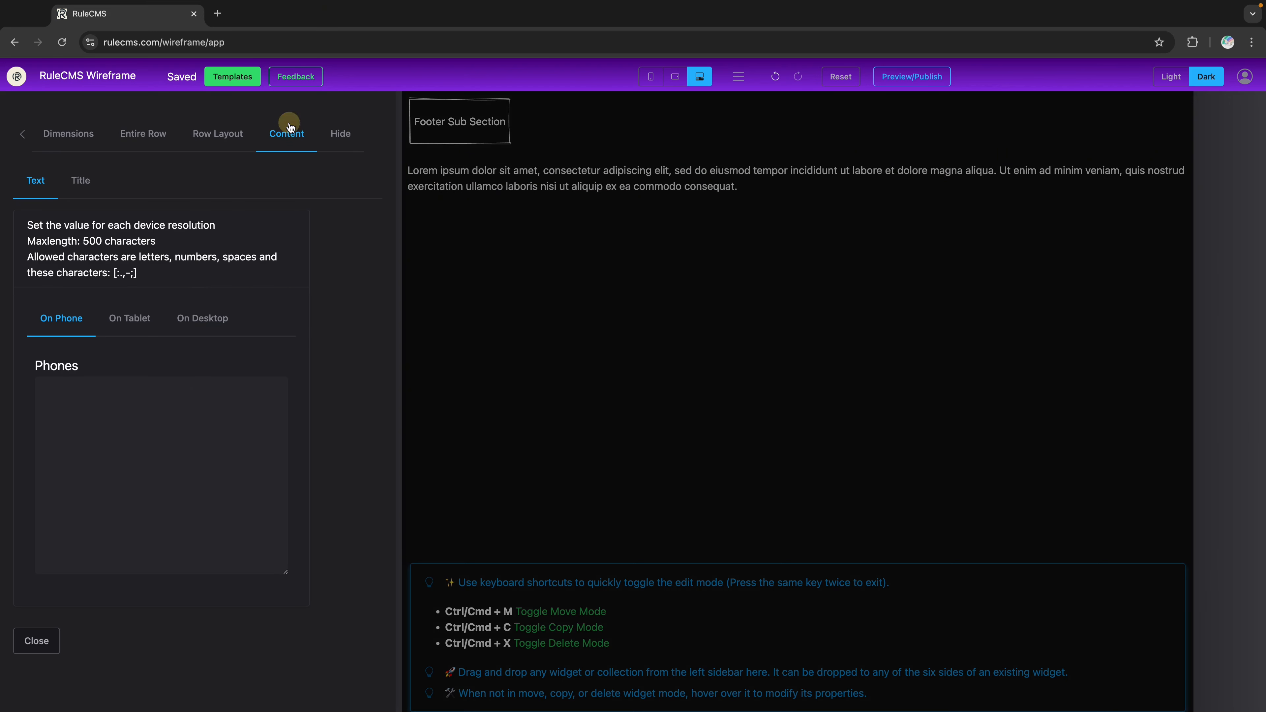
click(130, 318)
click(203, 319)
click(118, 414)
text(Footer Link)
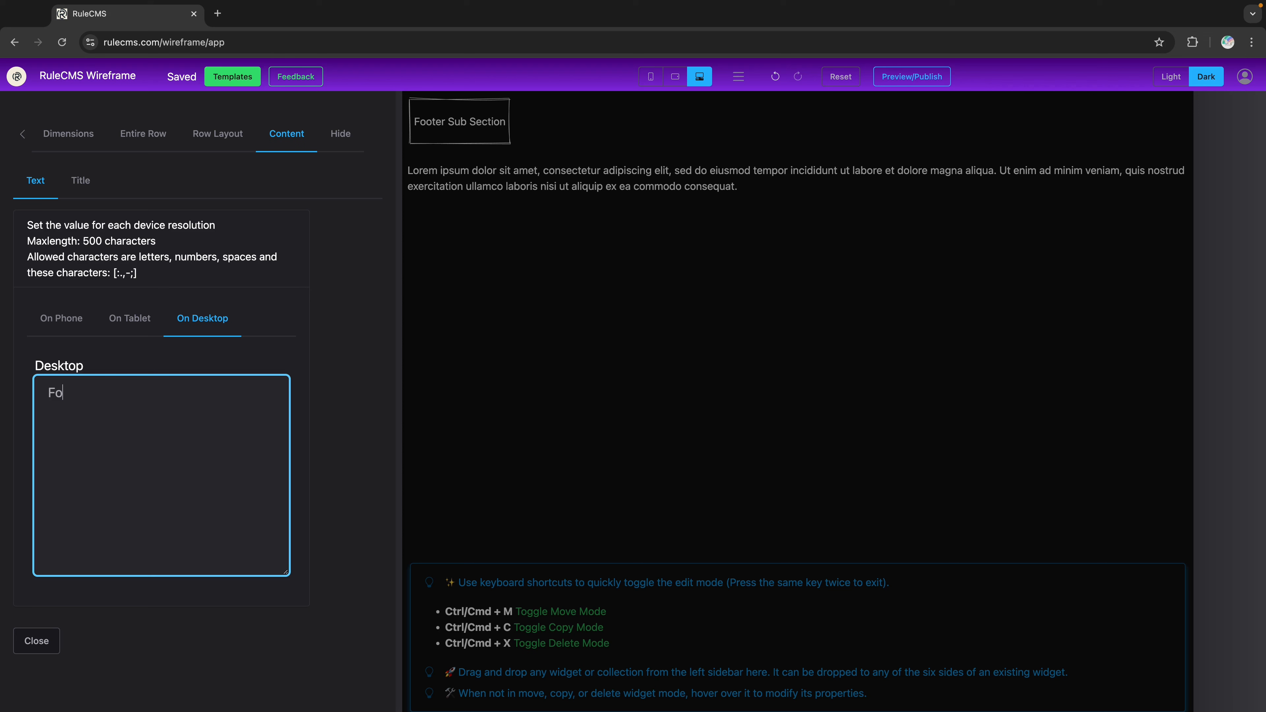
click(606, 471)
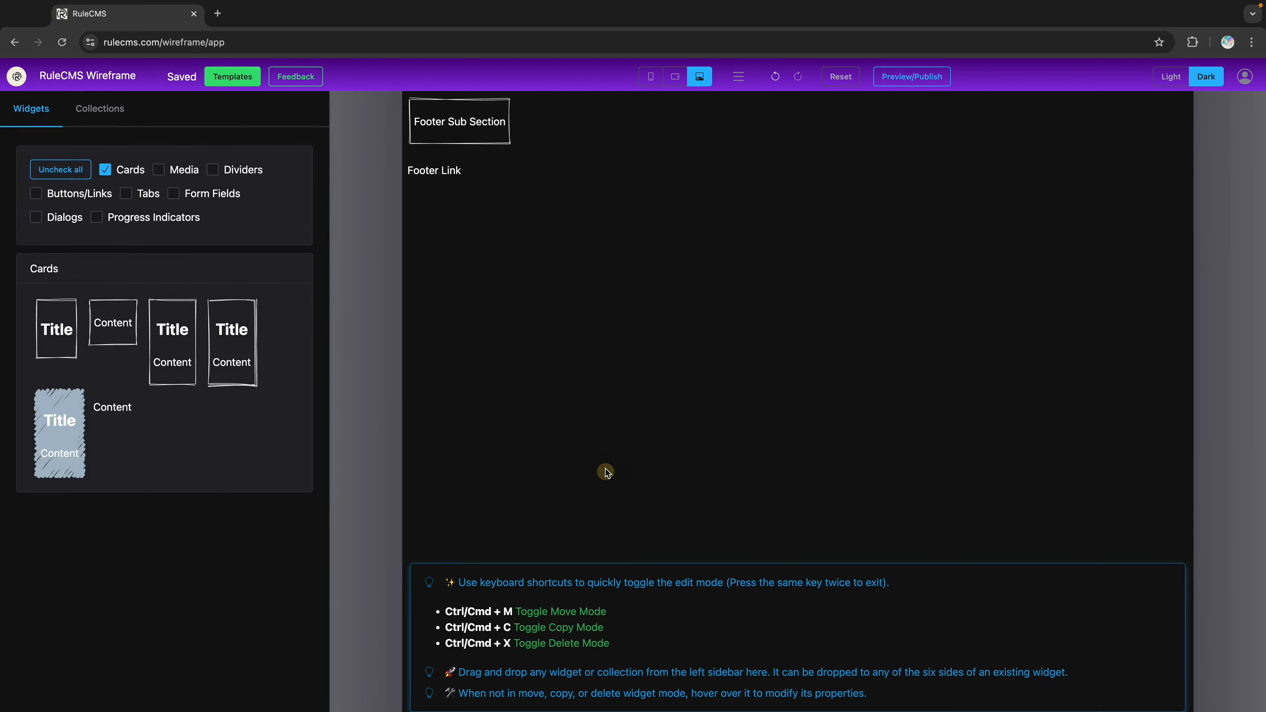
Step: Copy the Footer Link widget in copy mode until five links are stacked below the Footer Sub Section card
key(ctrl+c)
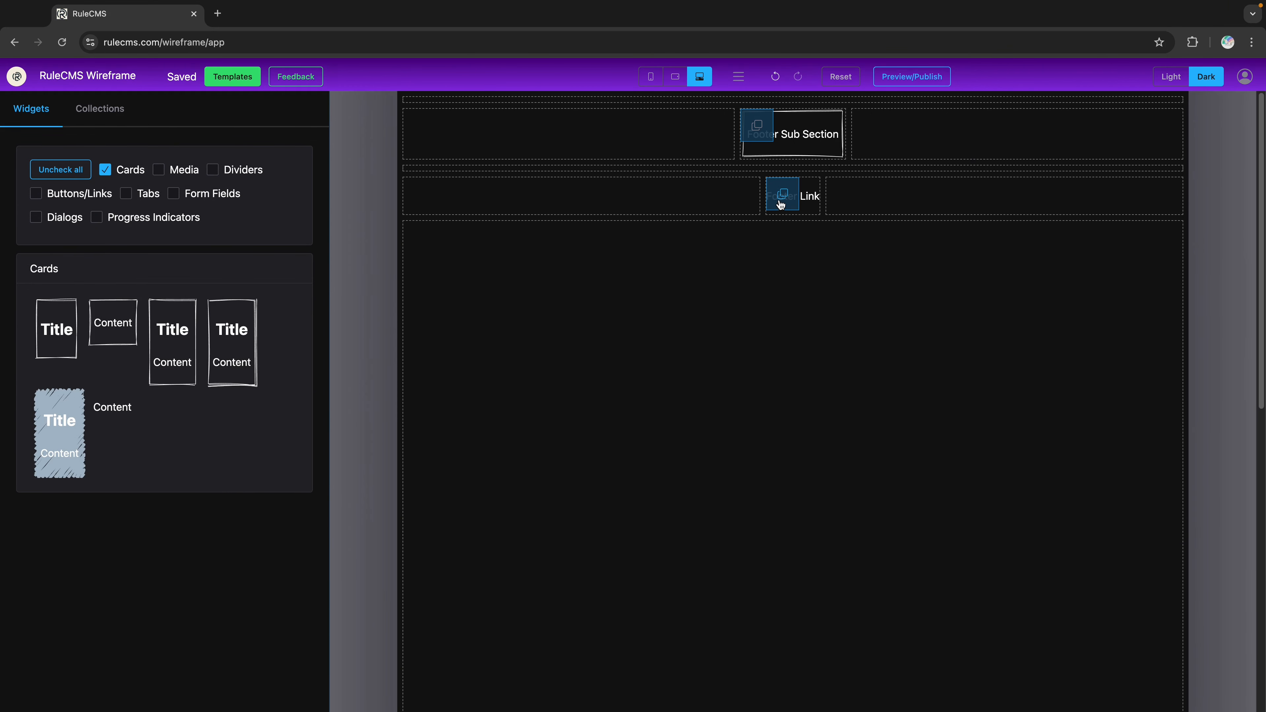
drag(778, 205, 786, 395)
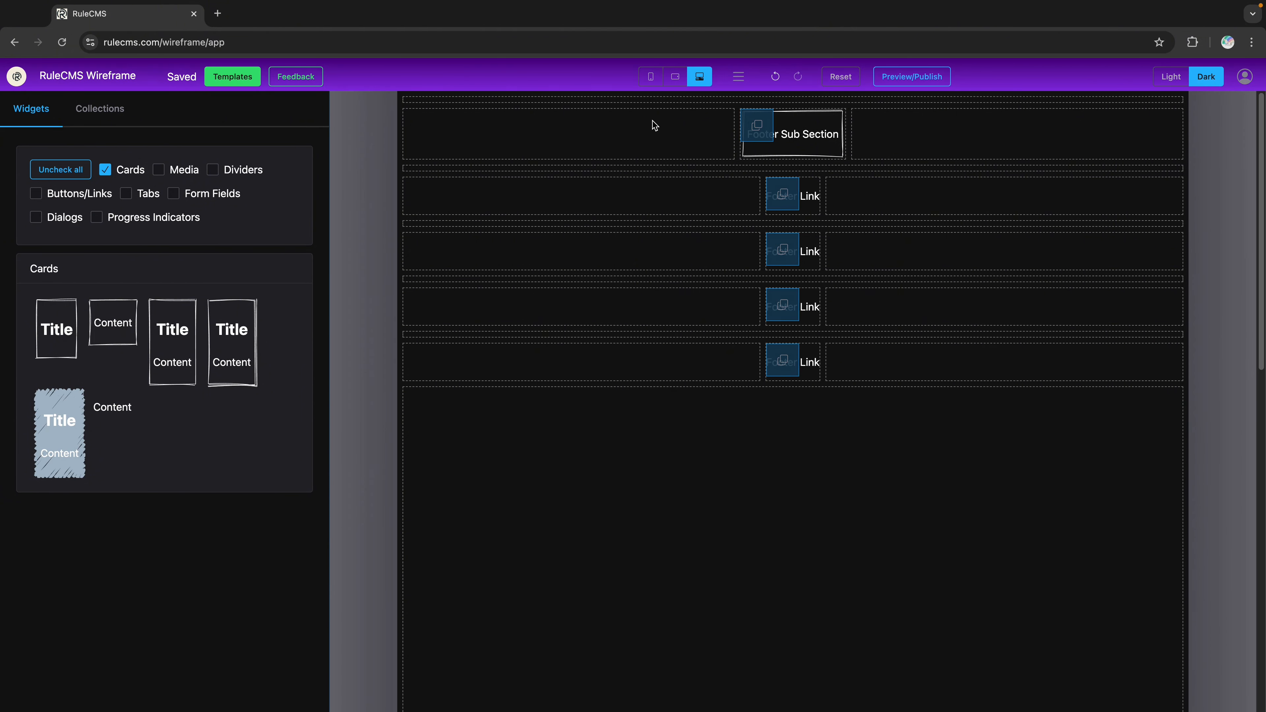
key(ctrl+c)
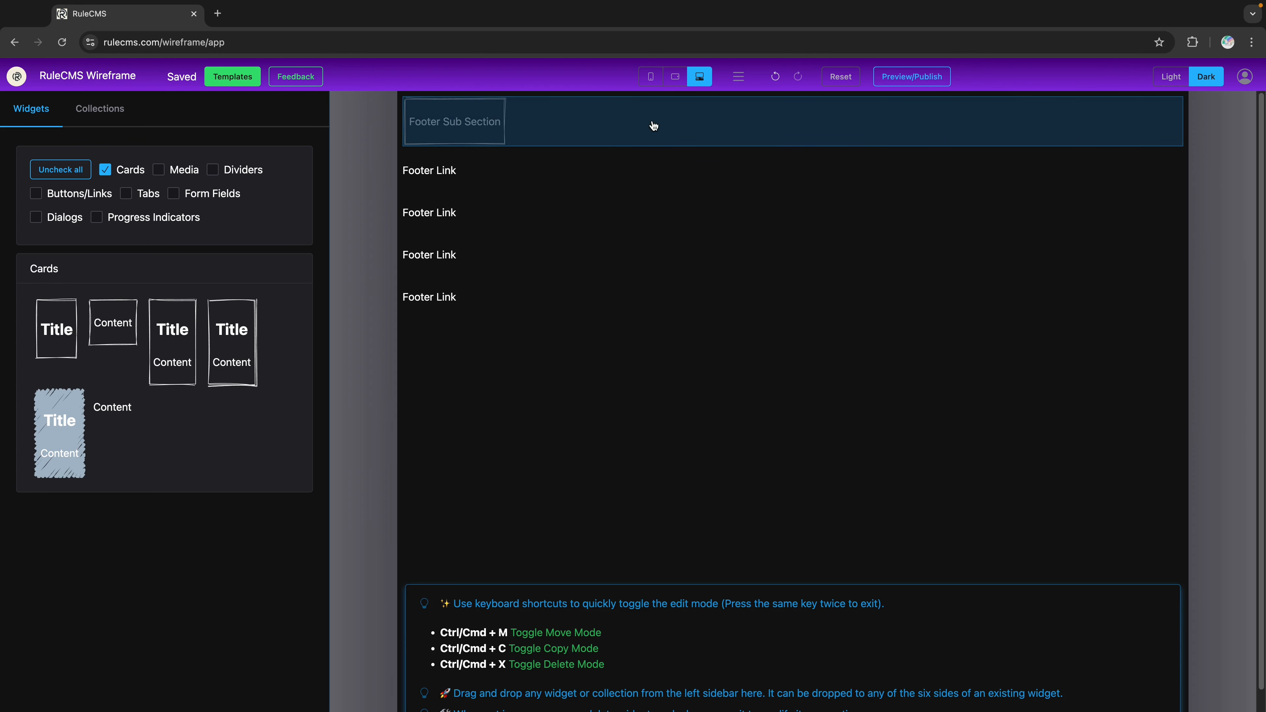
key(ctrl+c)
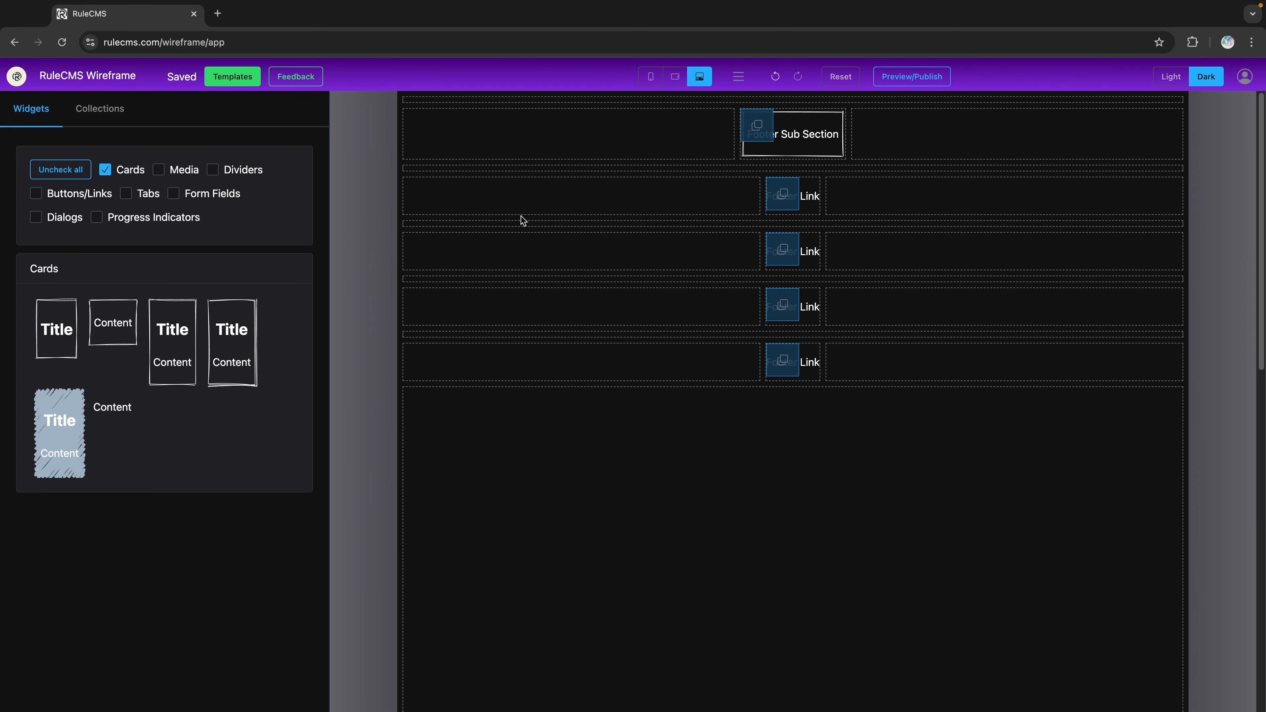
drag(793, 355, 791, 424)
key(ctrl+c)
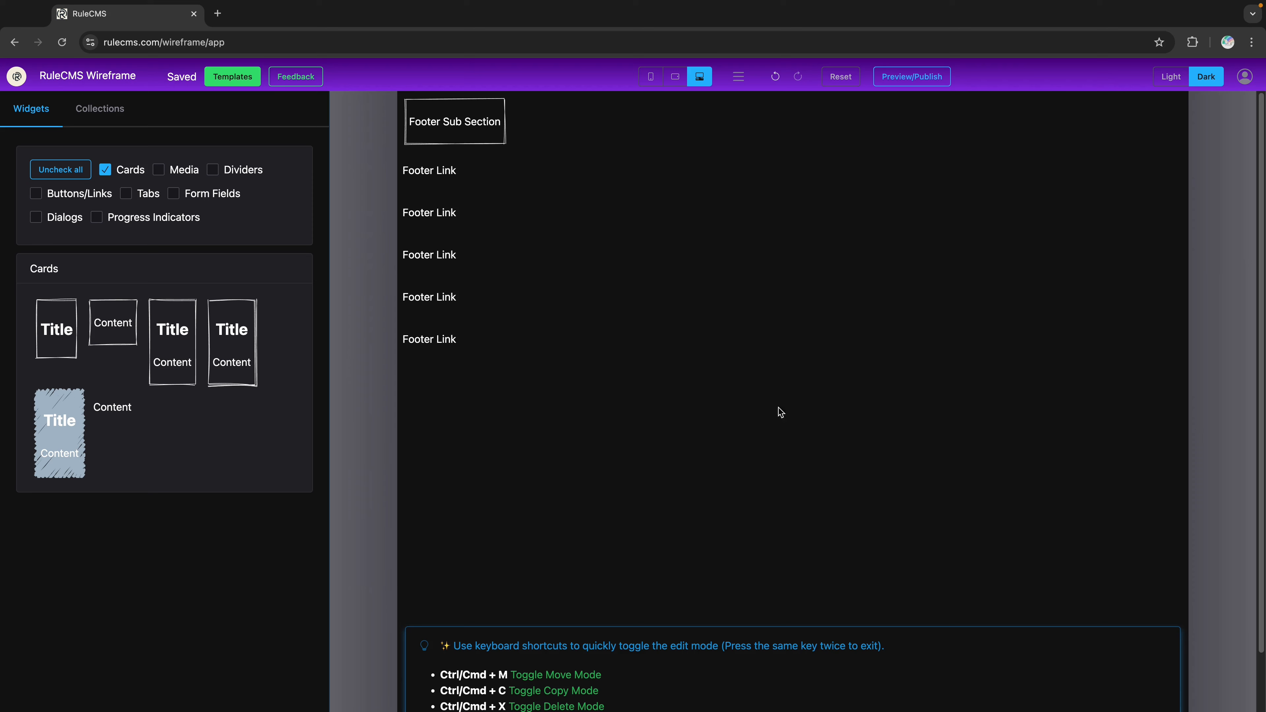
Step: Save the footer card and its links as a collection named "Footer sub section"
click(738, 76)
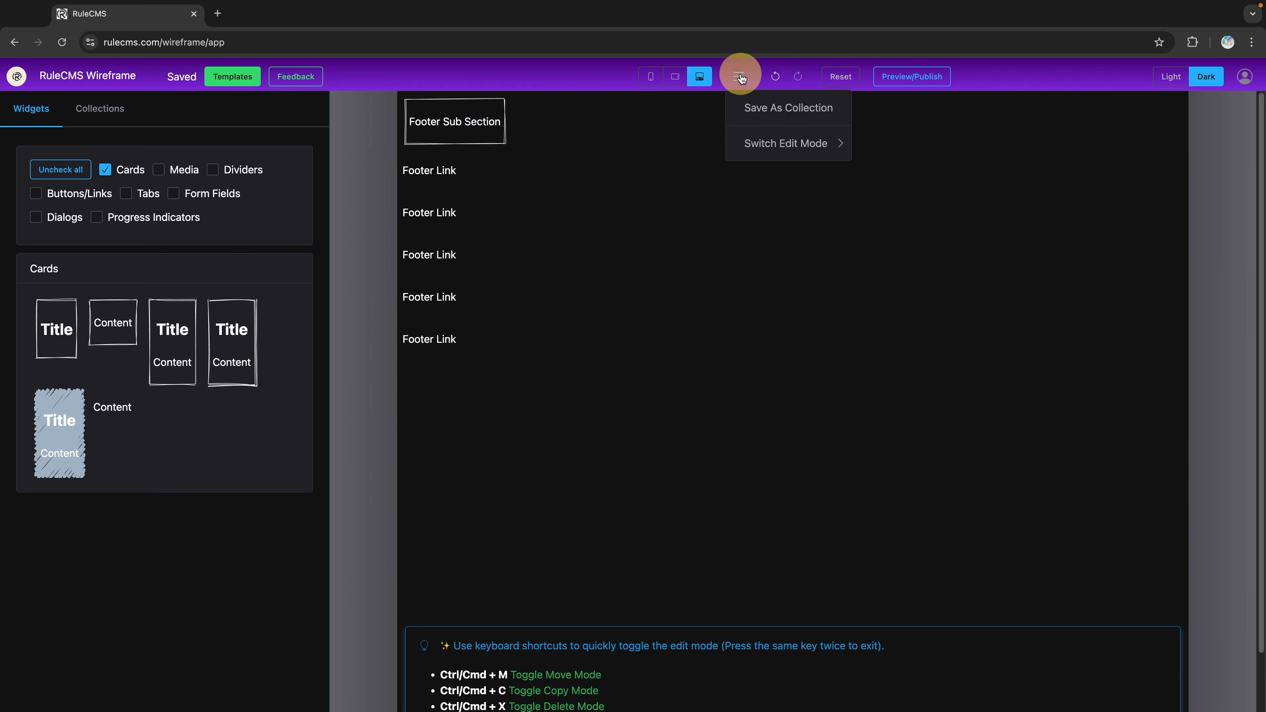
click(767, 108)
click(619, 384)
text(Footer )
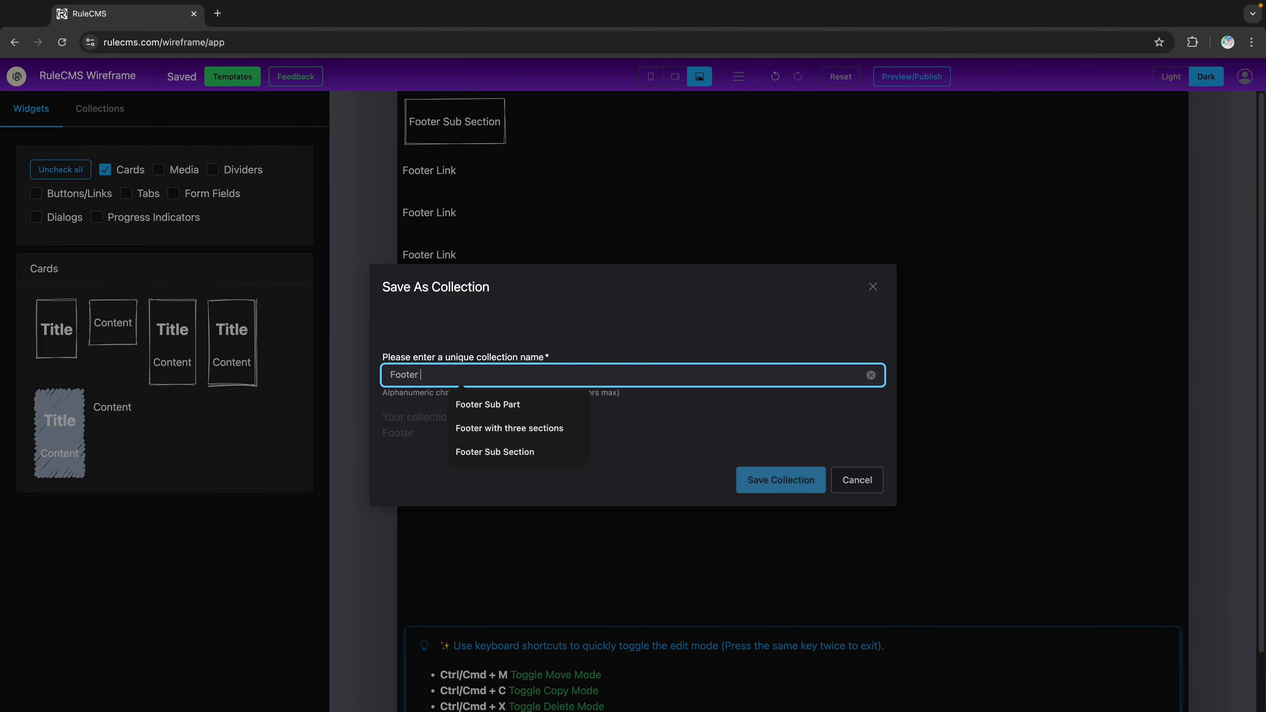
text(sub section)
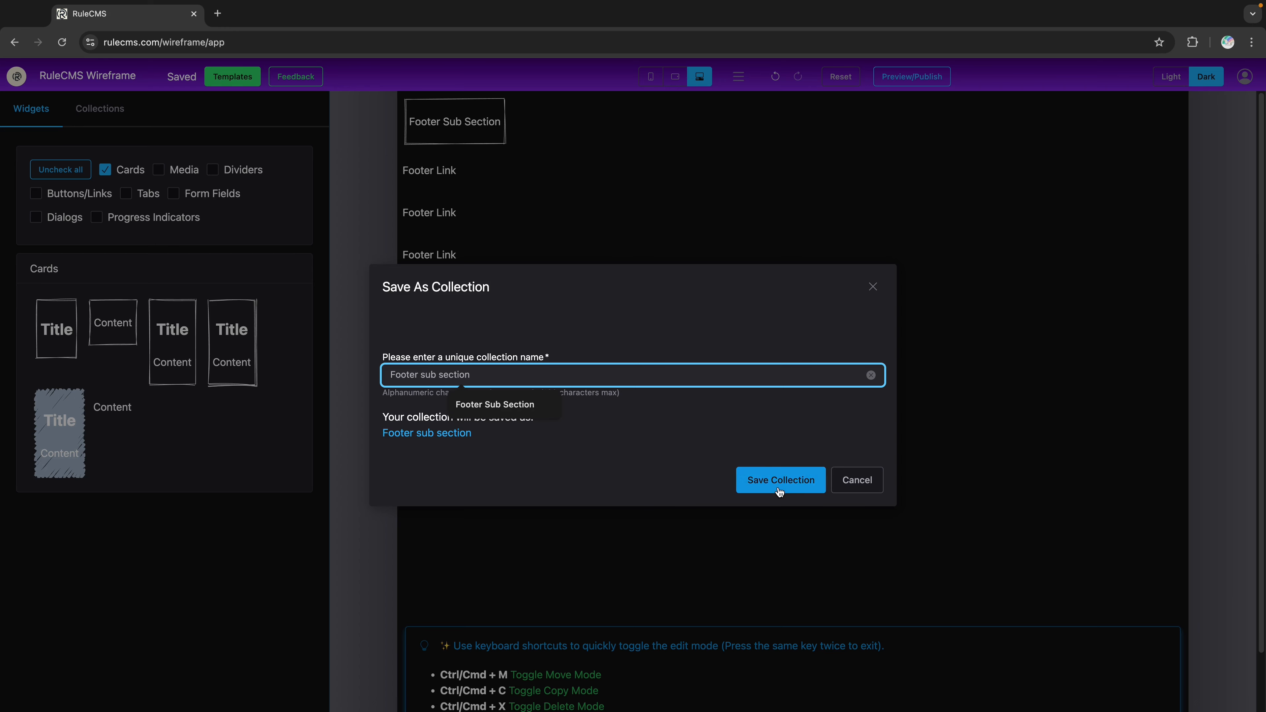
key(Return)
click(858, 455)
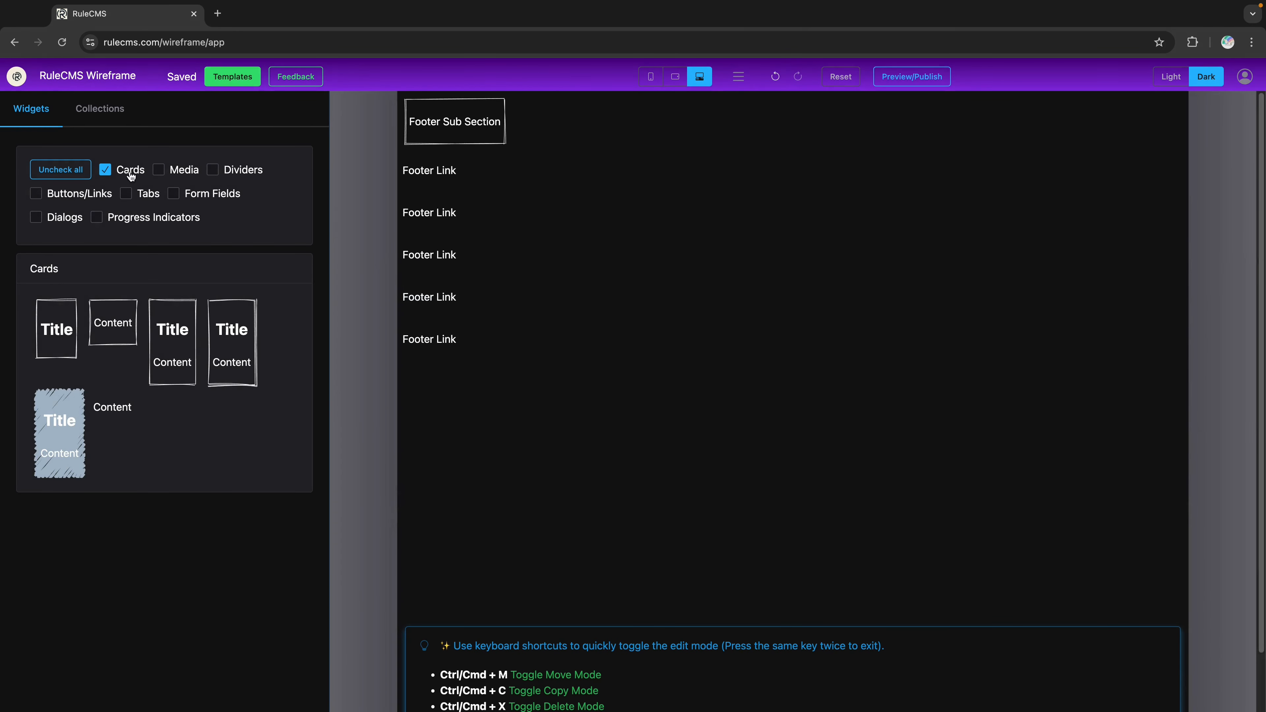
Step: Reset the canvas and place four instances of the Footer sub section collection side by side in one row
click(99, 121)
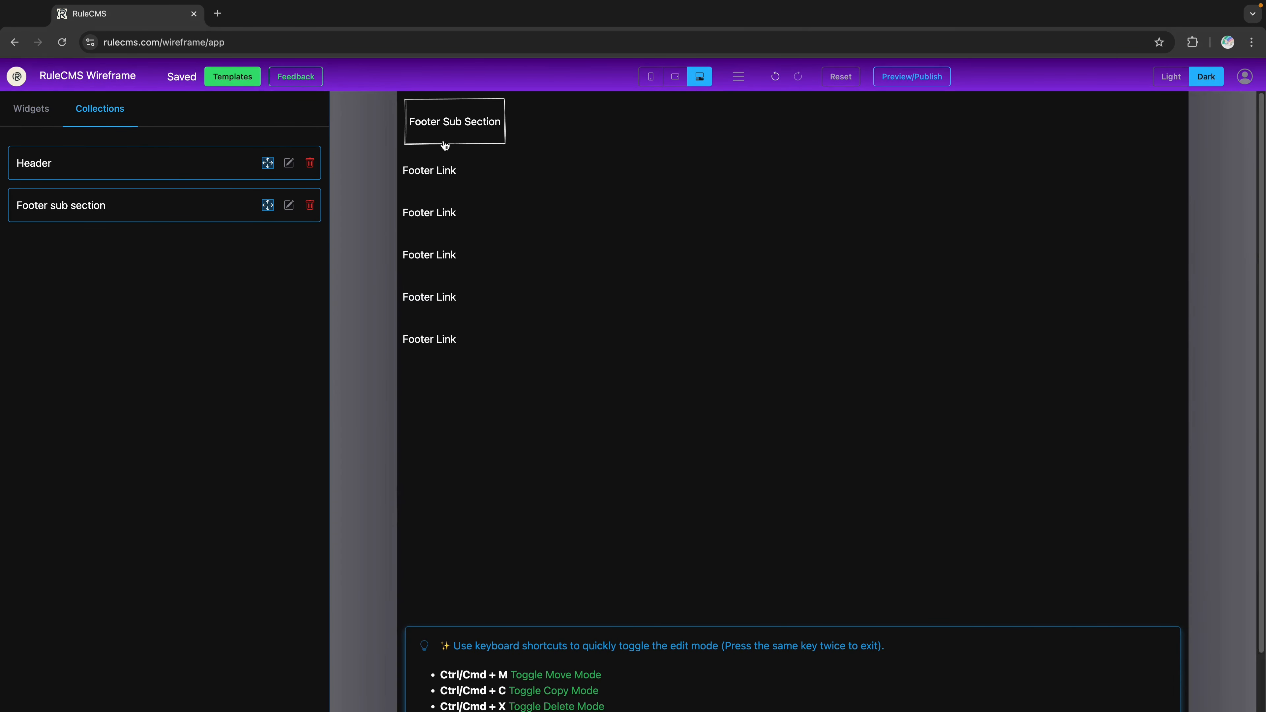
click(842, 77)
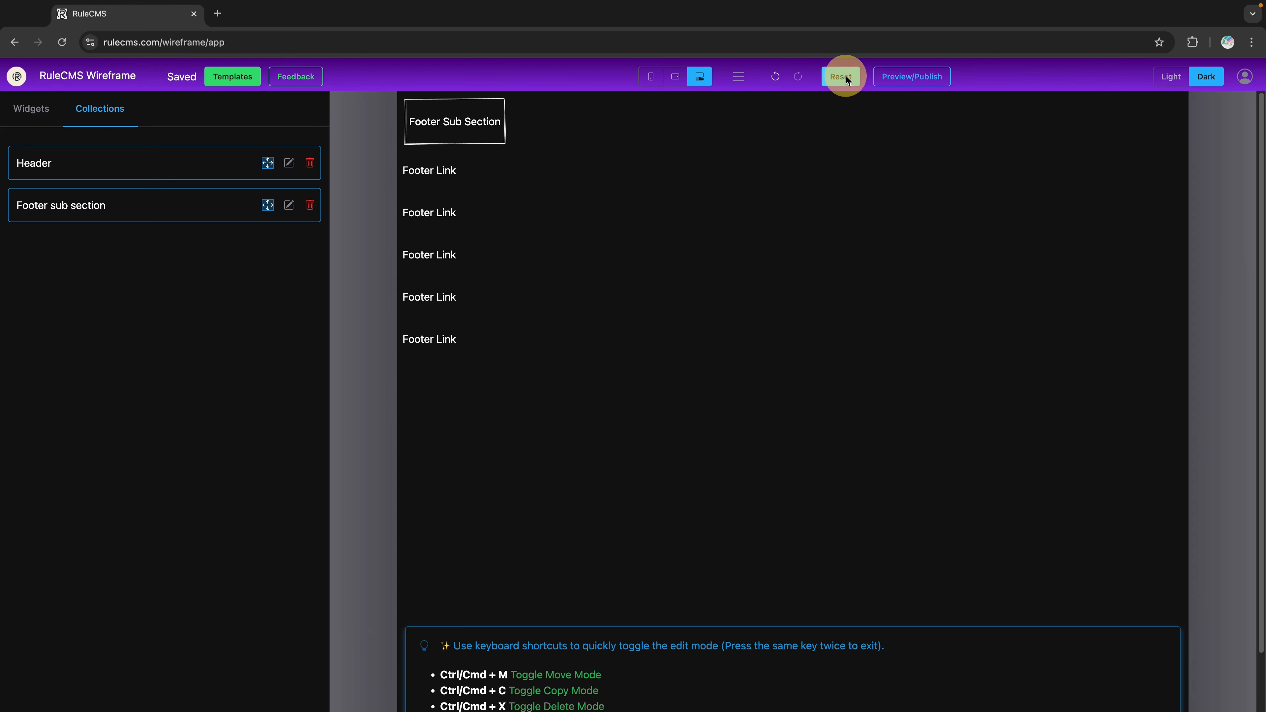
drag(267, 205, 602, 207)
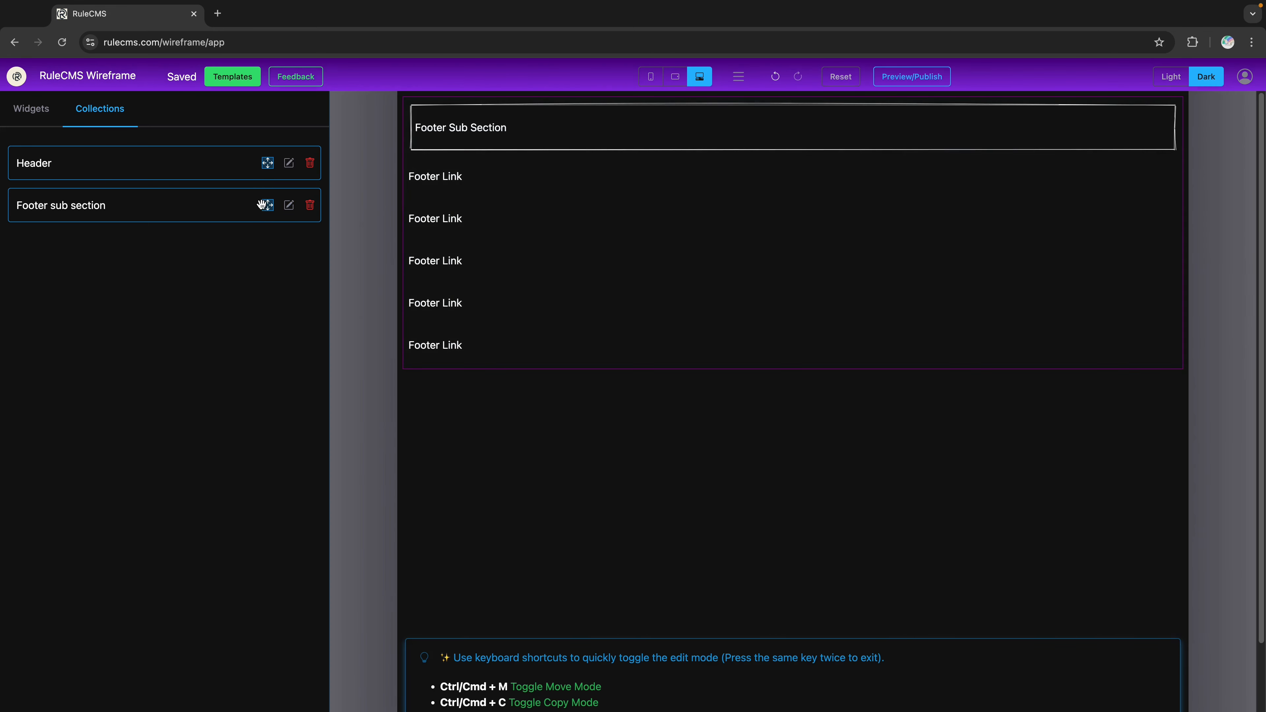
drag(268, 205, 439, 208)
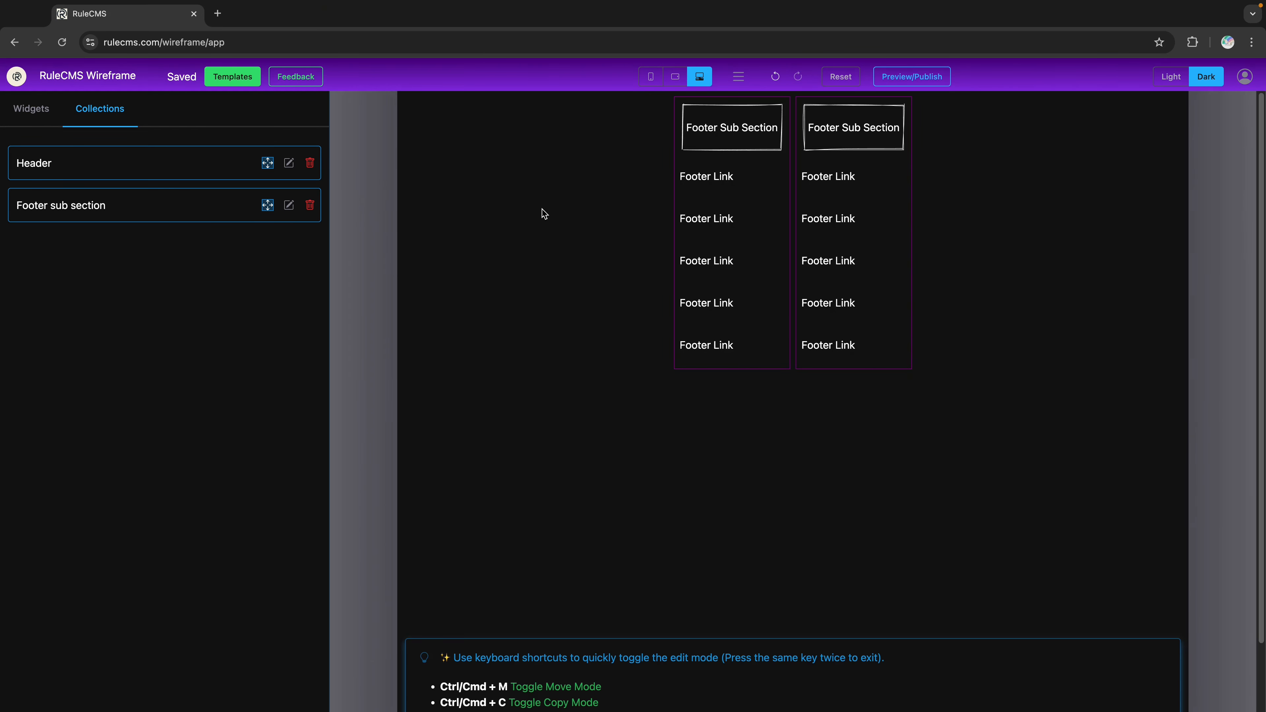
drag(268, 205, 532, 204)
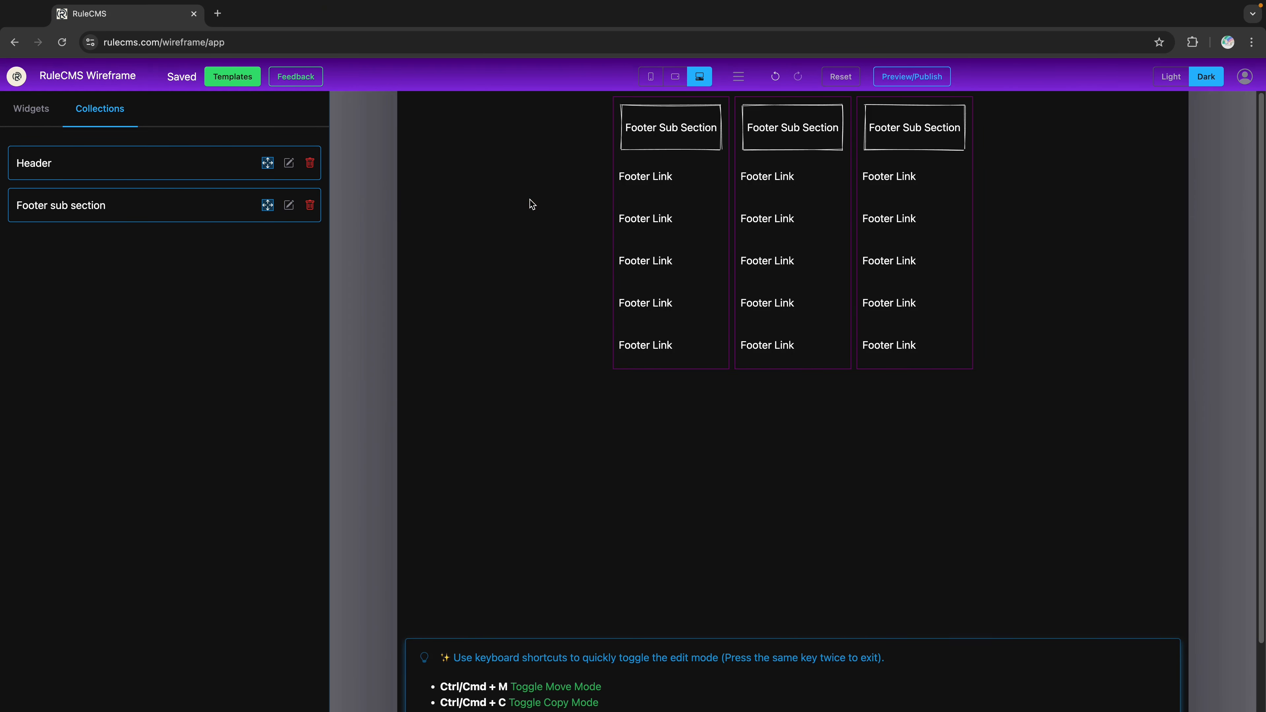
drag(267, 205, 539, 200)
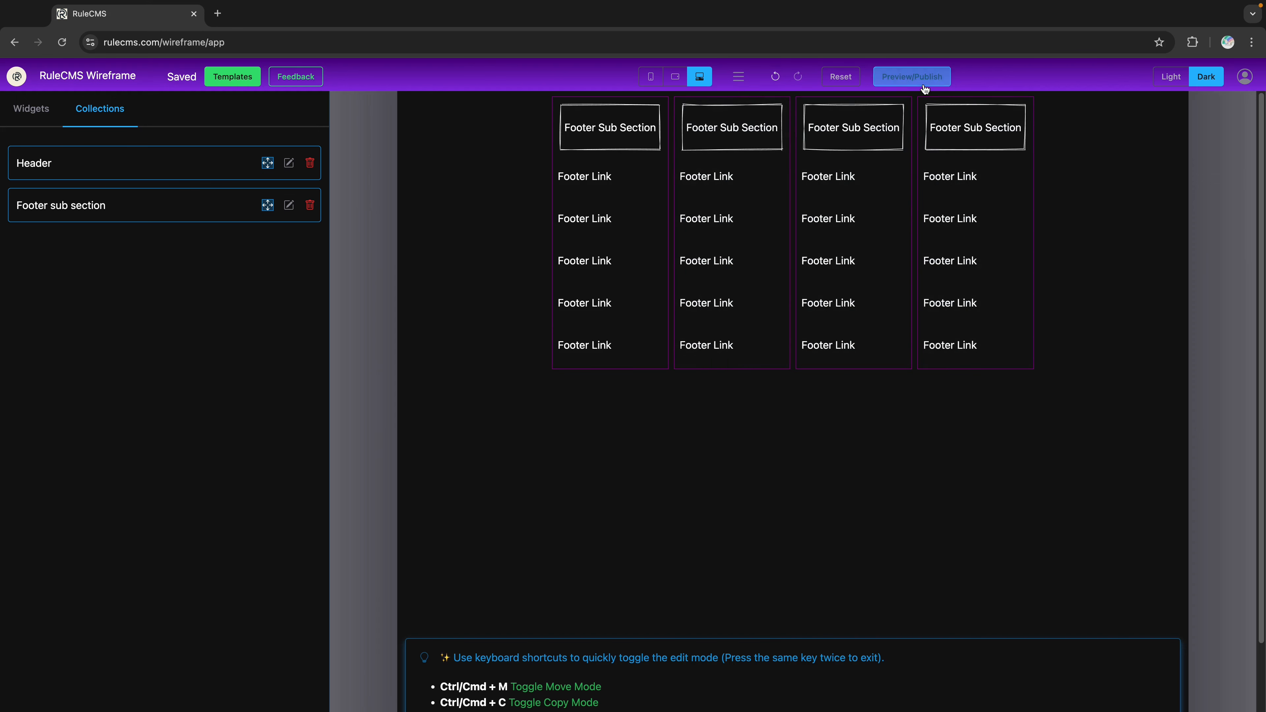
Step: Preview the four-column footer at desktop, tablet and phone sizes, then return to the editor
click(912, 76)
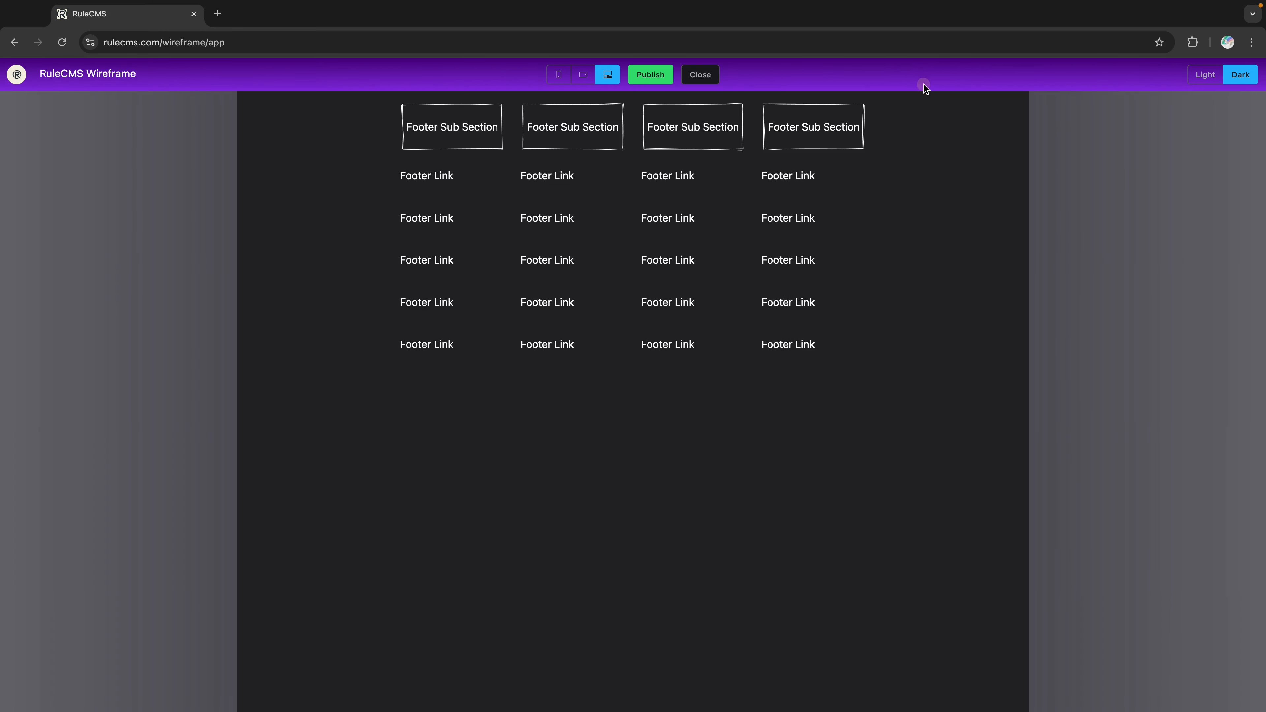
click(582, 74)
click(557, 76)
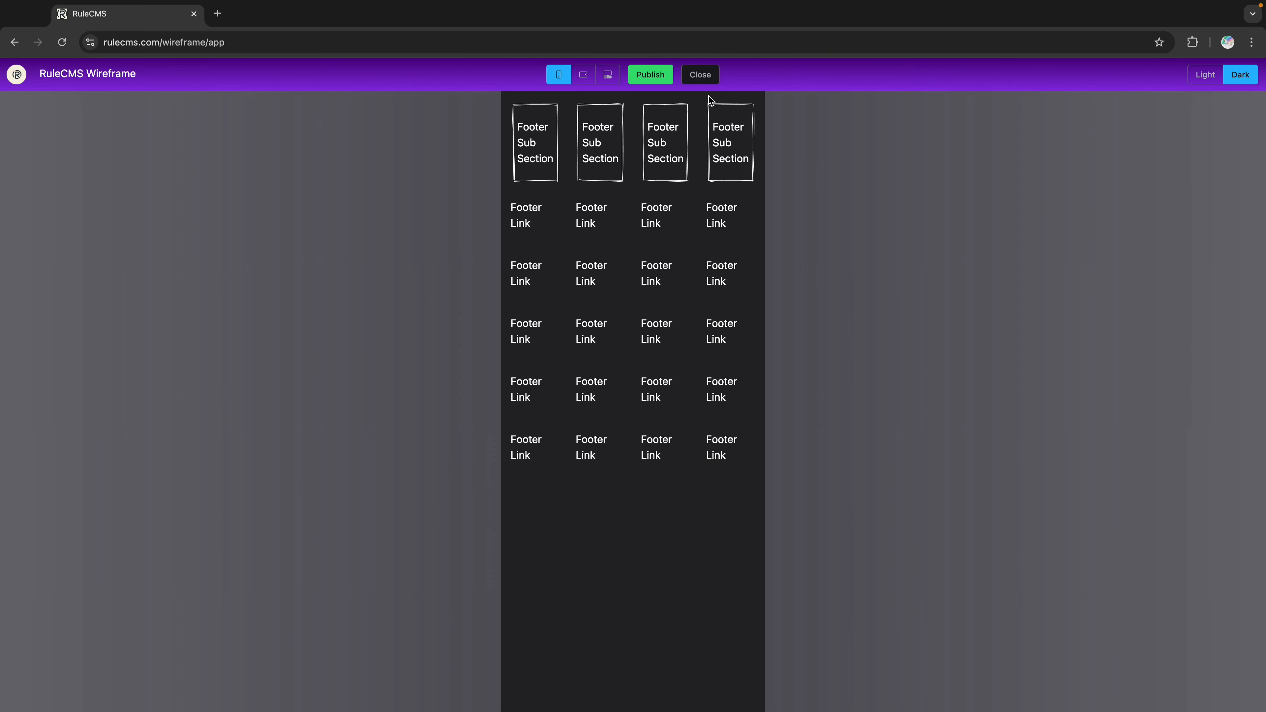
click(700, 75)
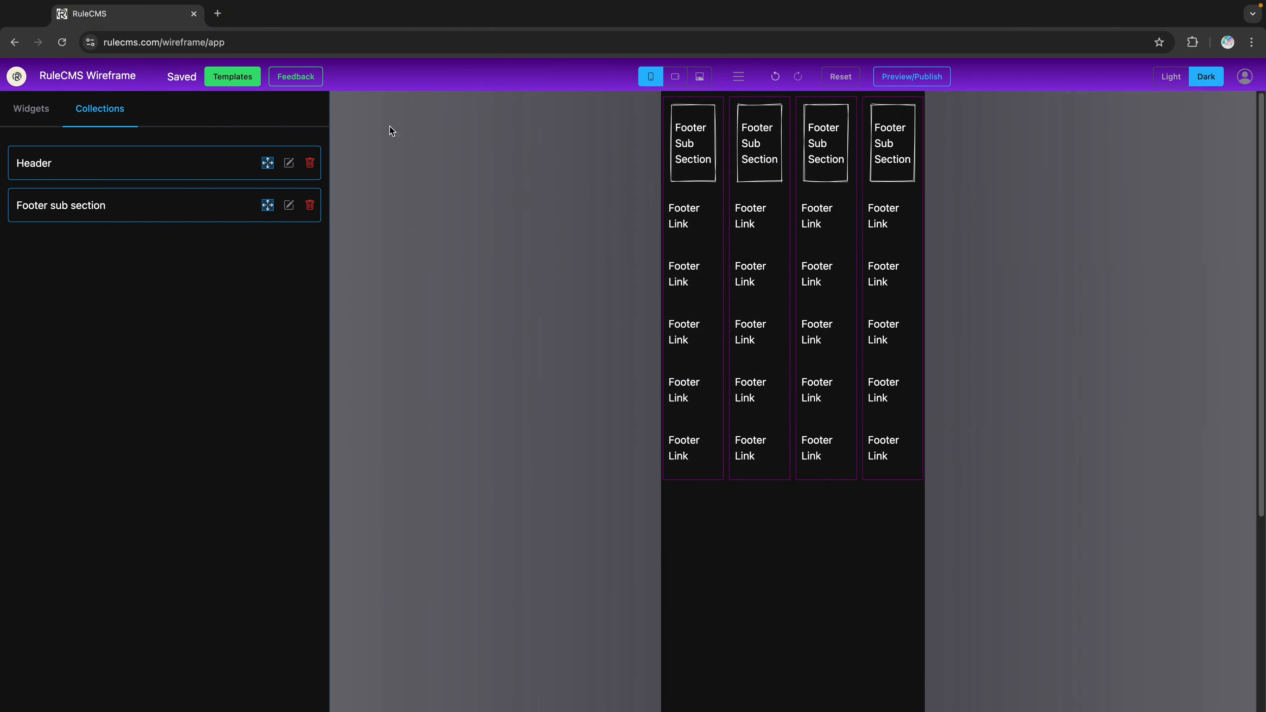
Step: In the desktop view, set the footer row's flex wrap setting so its items wrap within the row
click(699, 78)
click(661, 159)
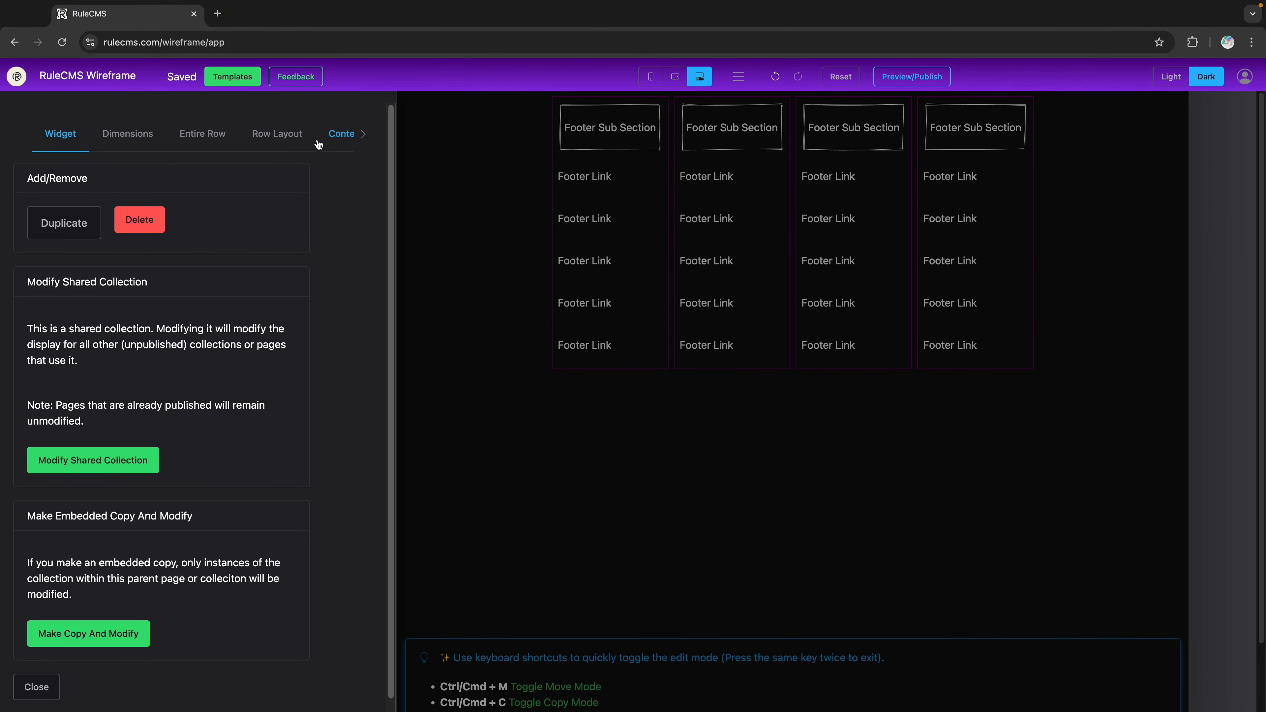
click(292, 142)
scroll(221, 412, down, 3)
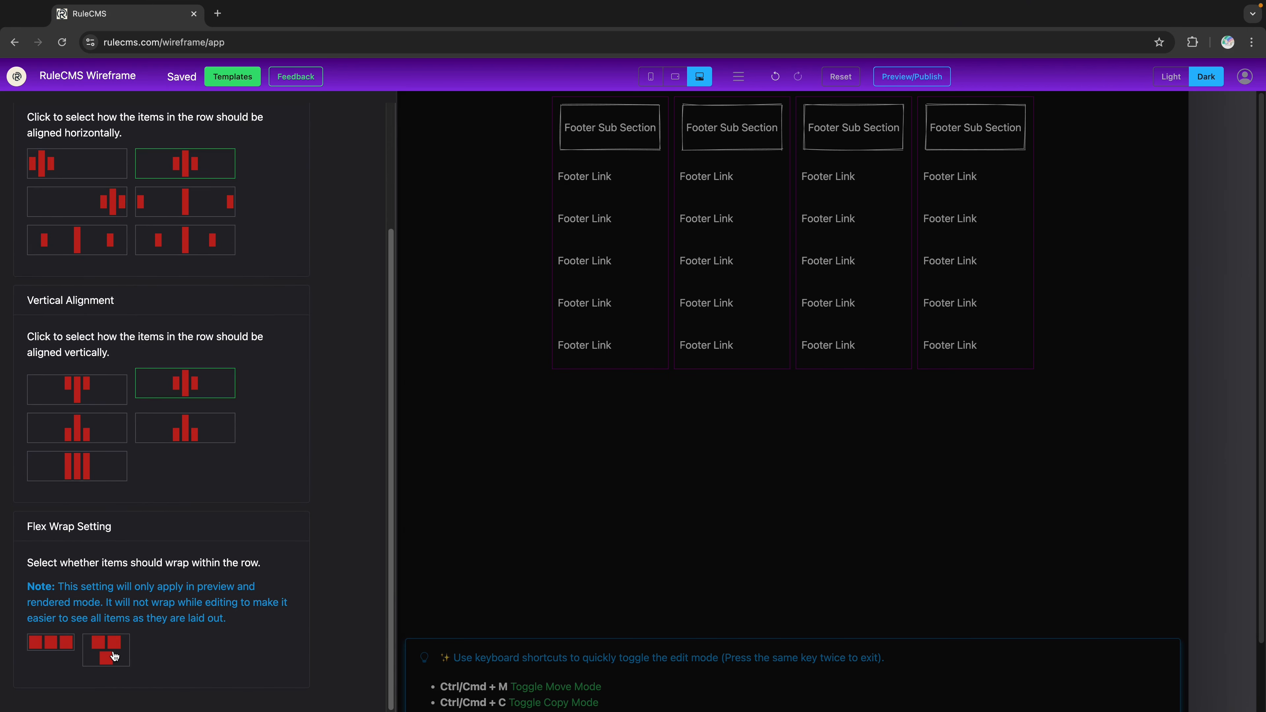
click(114, 657)
Step: Check the footer row's wrapping in preview at tablet and phone sizes, and return to the editor's desktop view
click(937, 78)
click(590, 75)
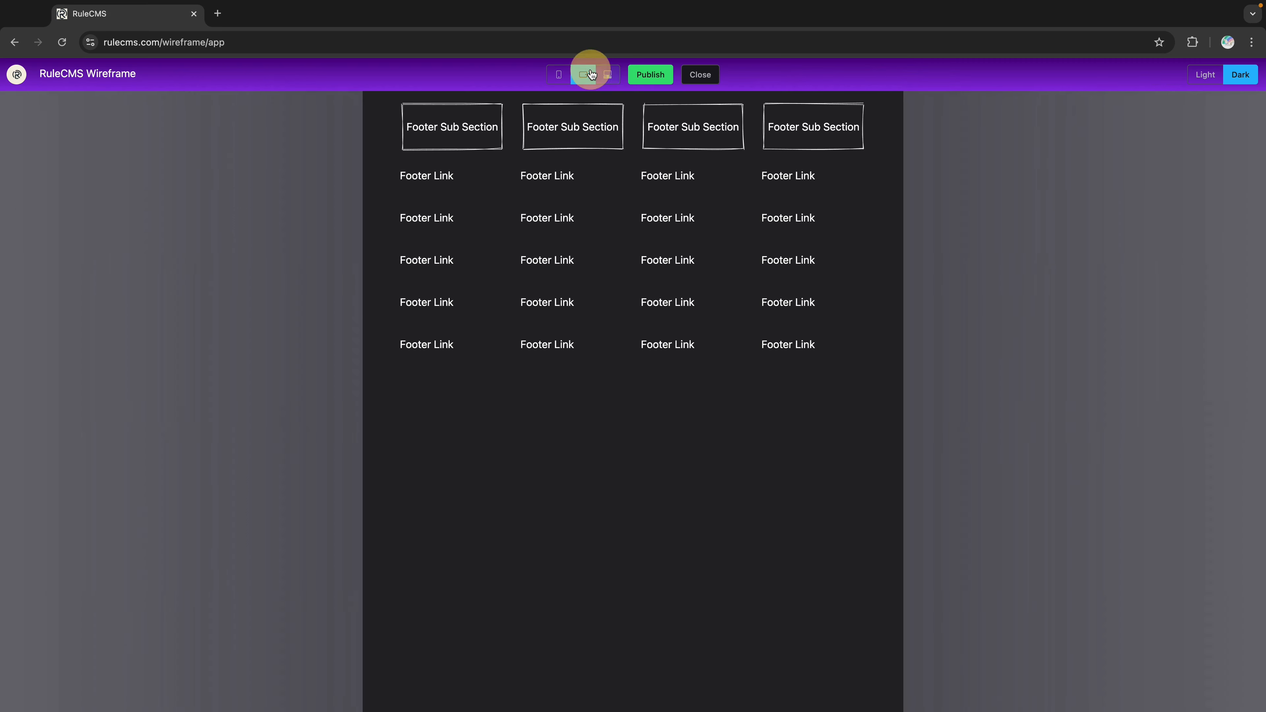
click(557, 76)
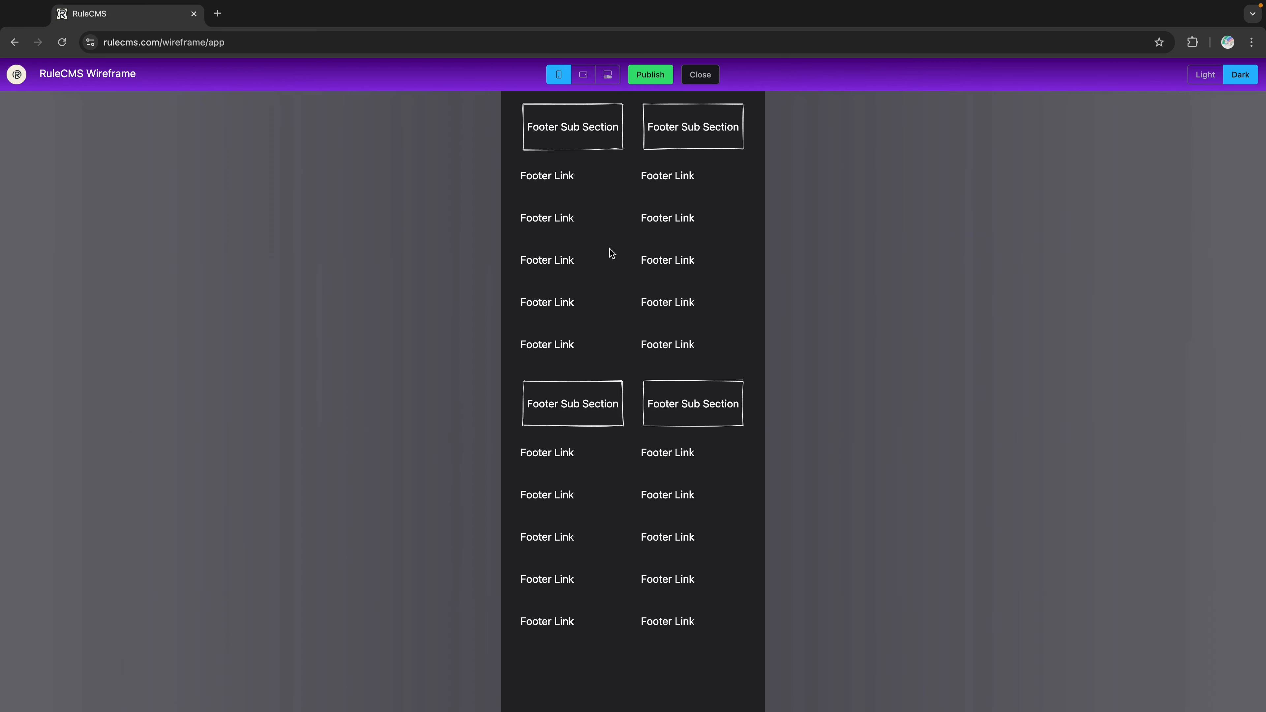
click(704, 80)
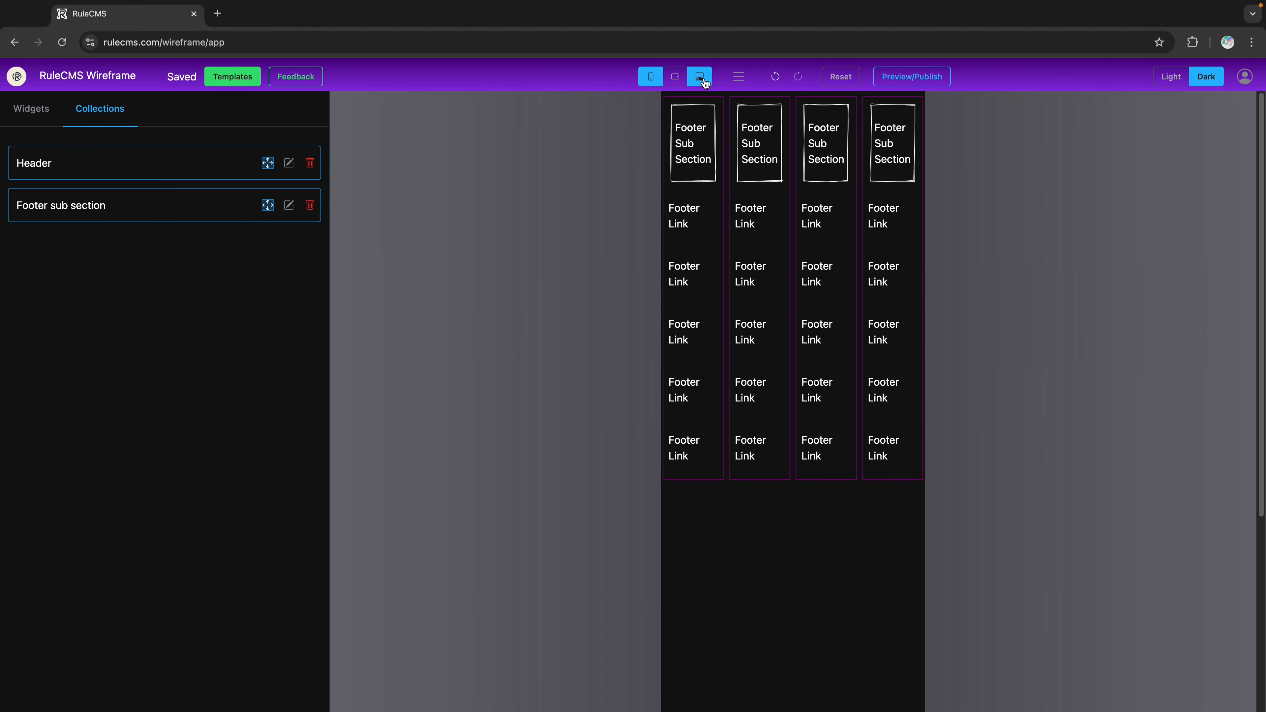
click(698, 77)
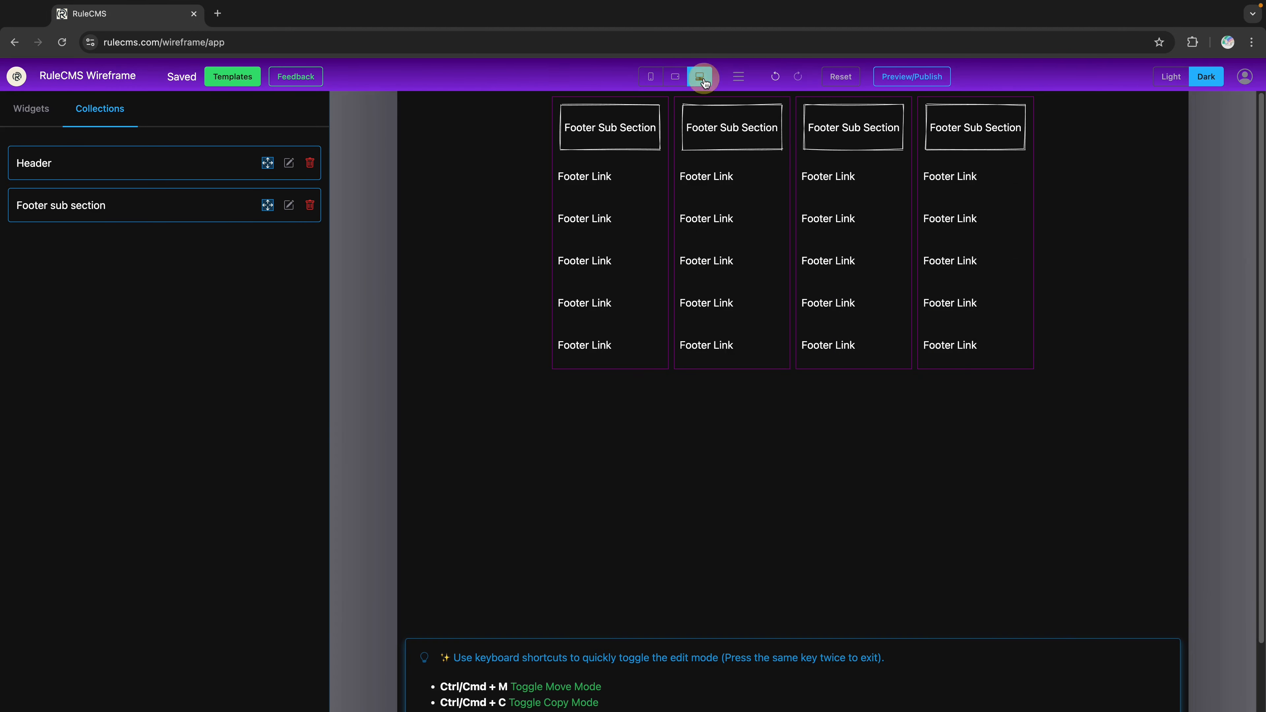
Step: Save the four-column footer as a reusable collection named "Footer" and close the save dialog
click(739, 79)
click(777, 107)
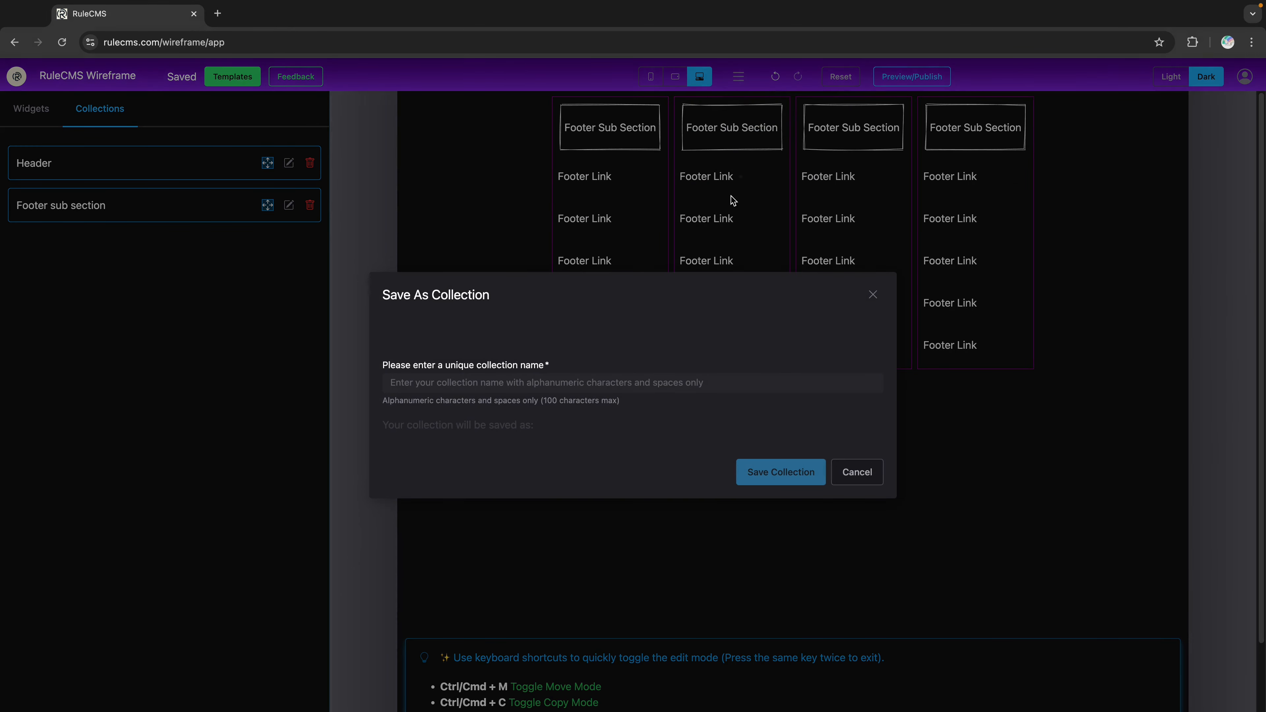
click(656, 382)
text(Footer)
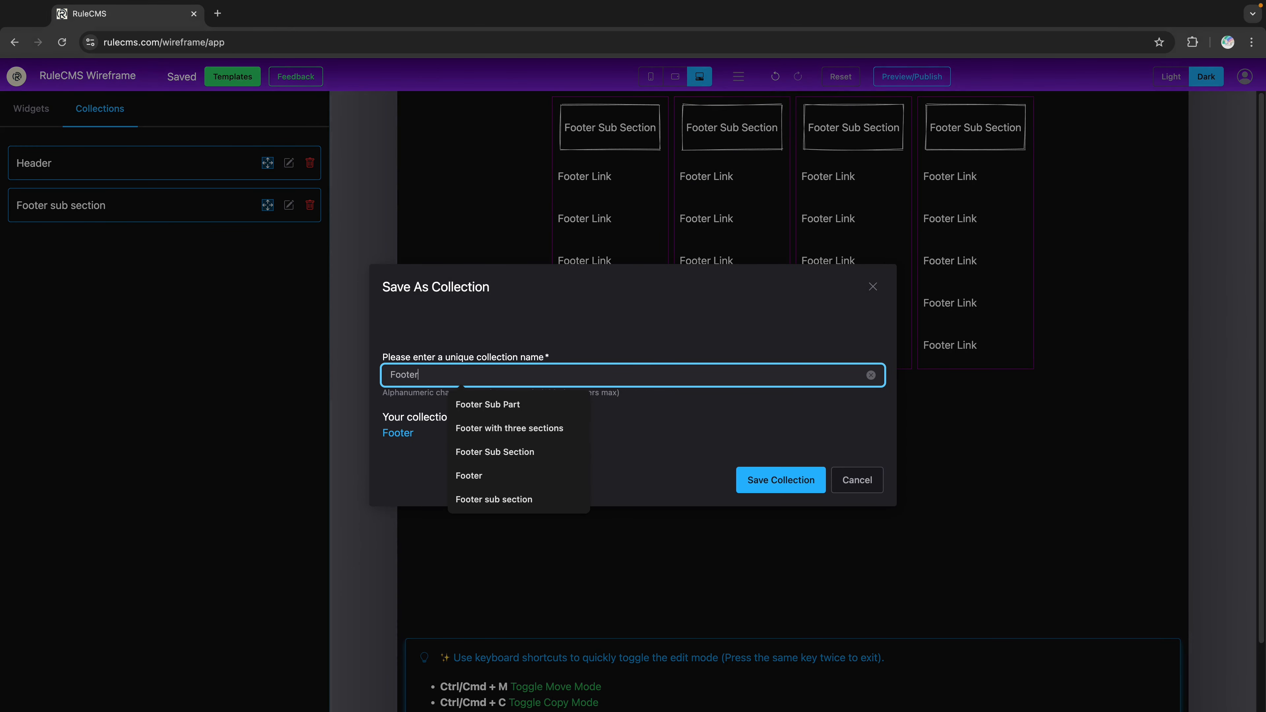
click(786, 477)
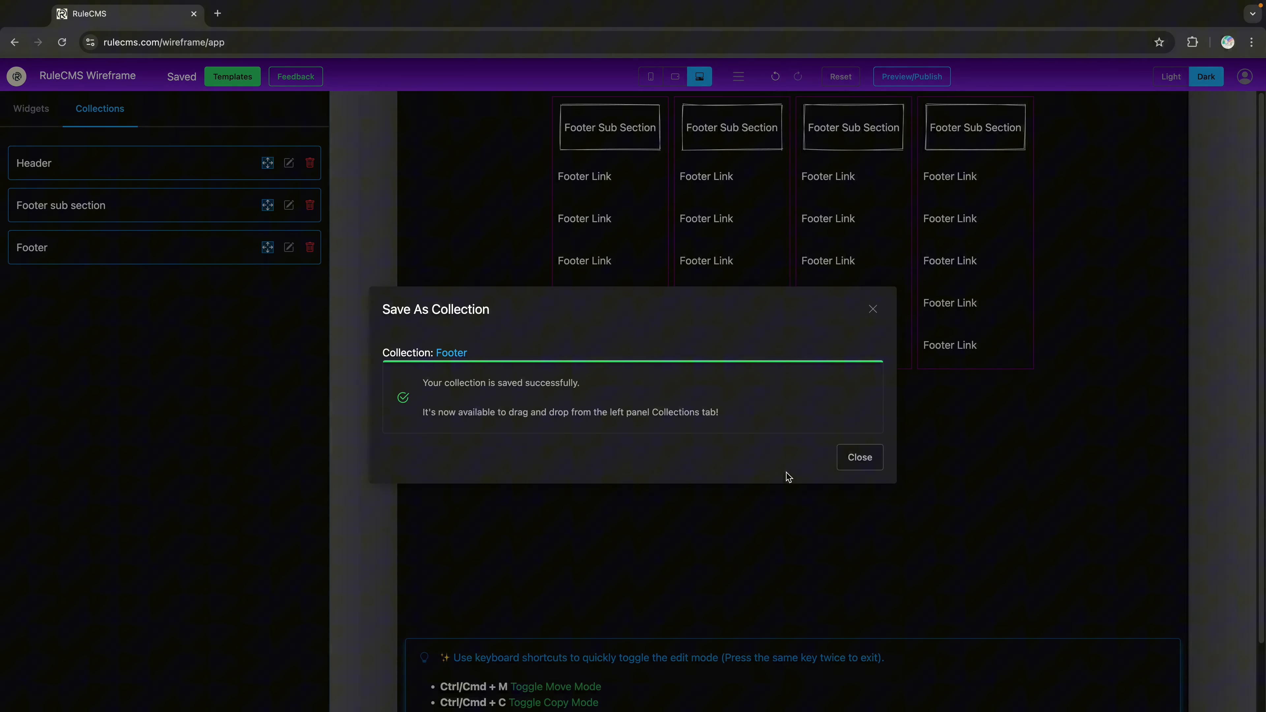
click(856, 458)
Step: Reset the canvas and place a bordered content-only card on it
click(829, 79)
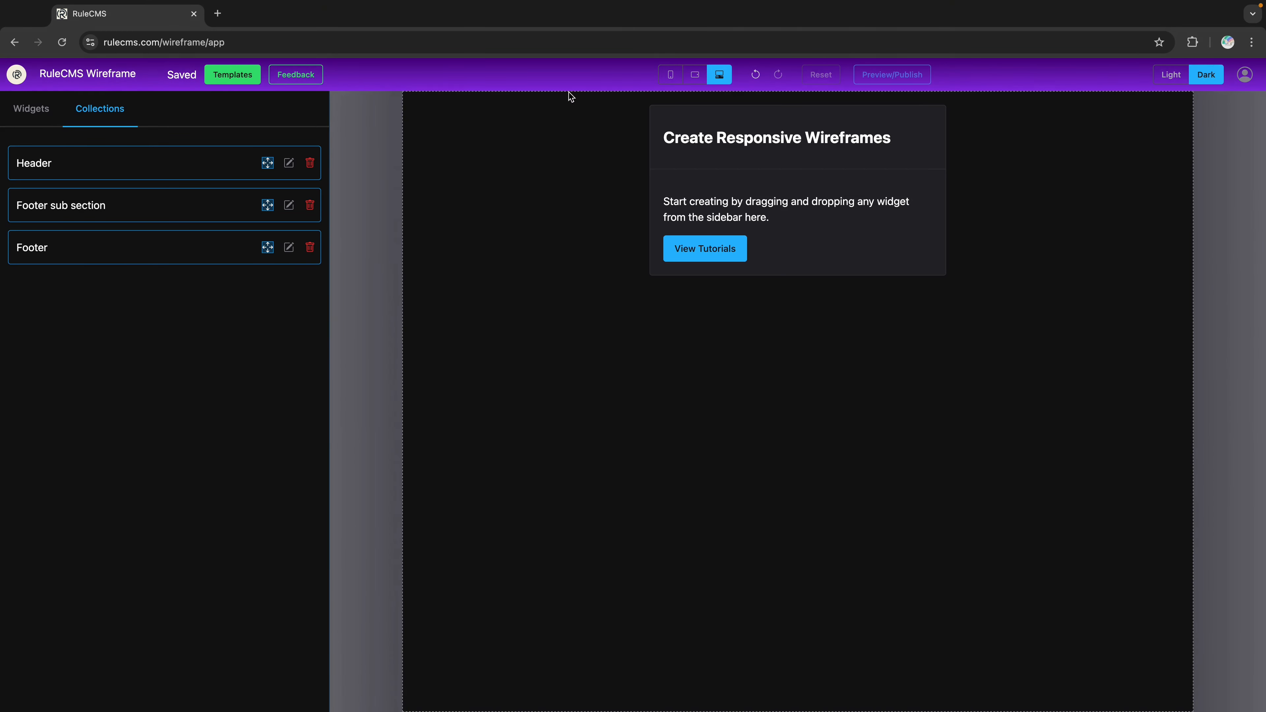
click(36, 113)
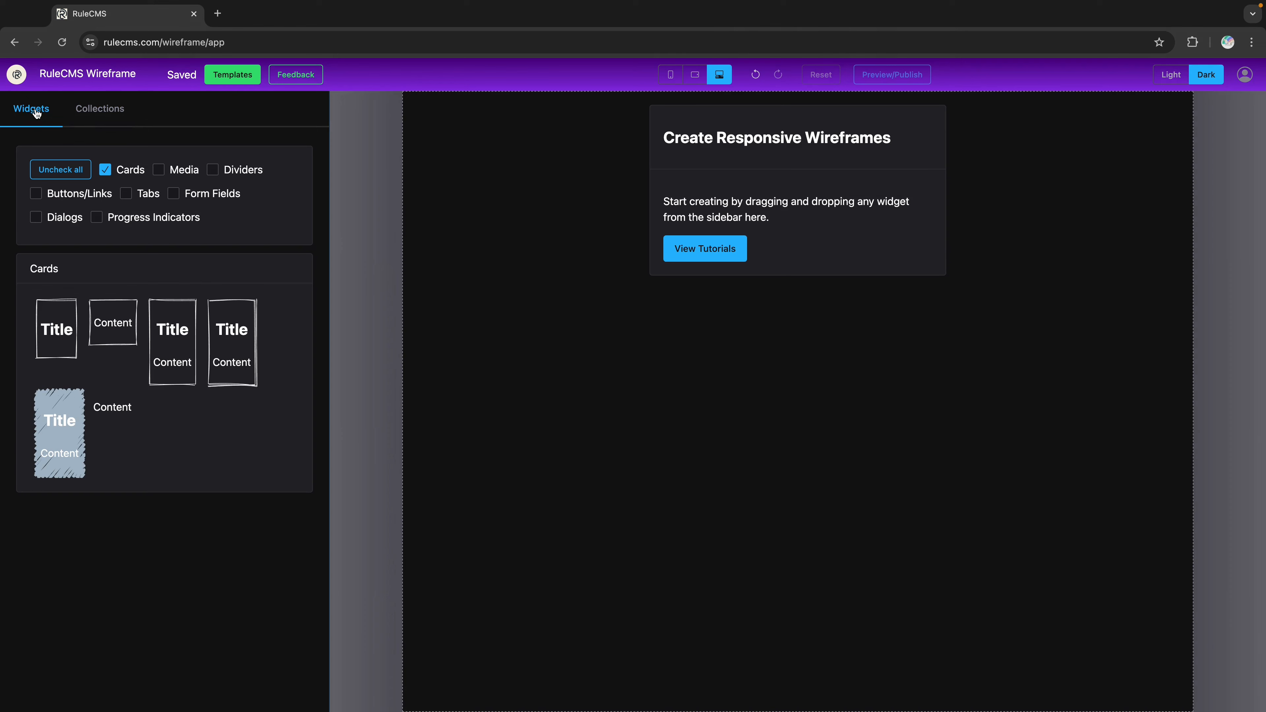
drag(104, 302, 472, 282)
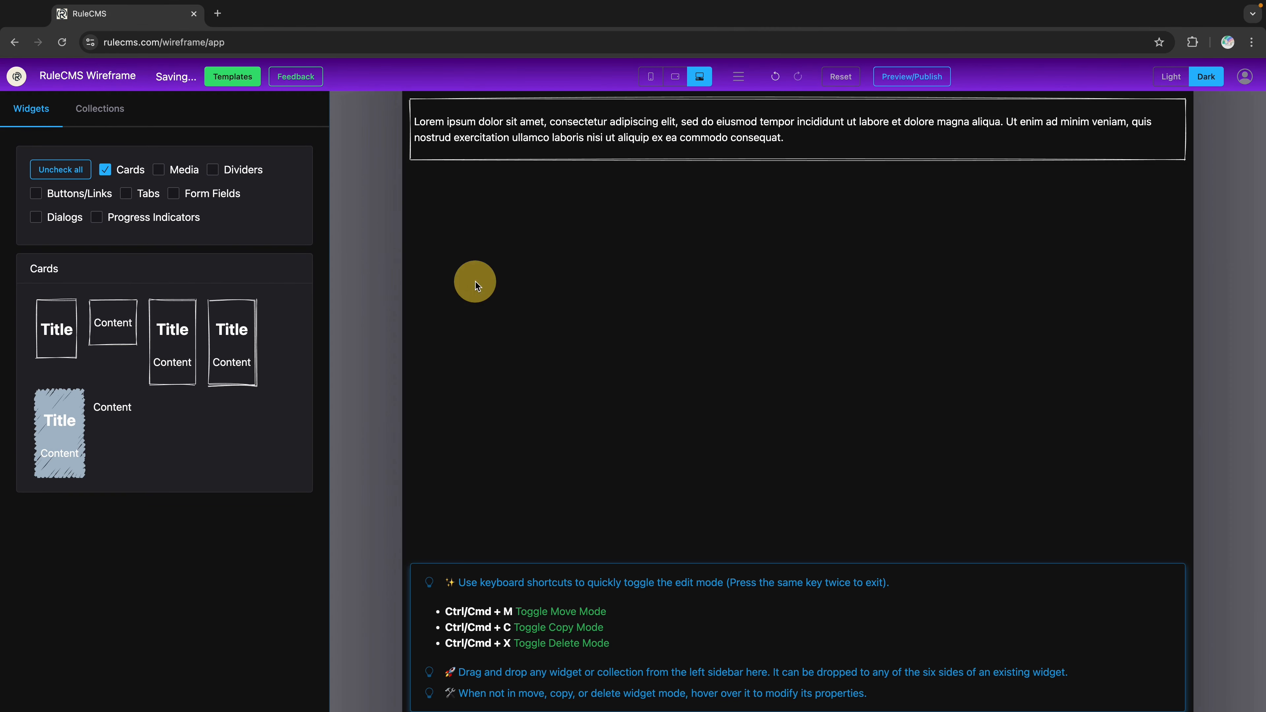
Step: Set the content card's desktop text to "Sidebar Heading" and close its properties
click(476, 137)
click(346, 134)
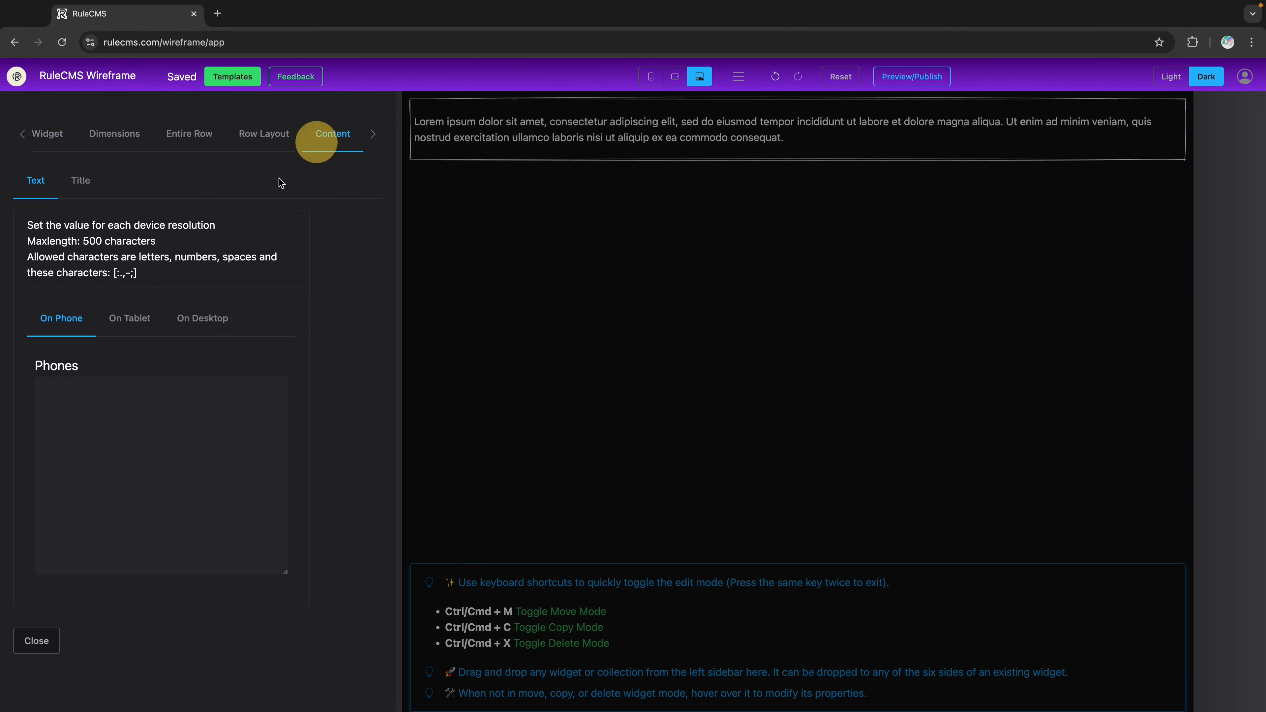
click(131, 410)
text(Sidebar Heading)
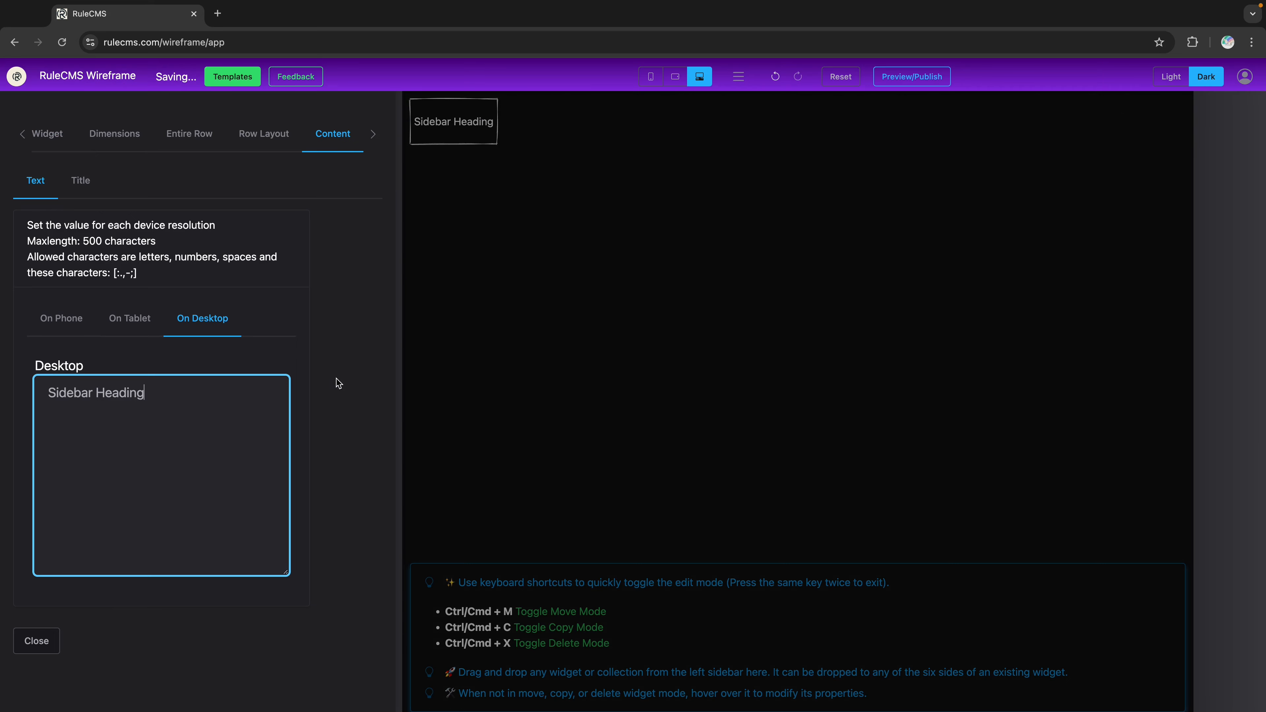
click(448, 368)
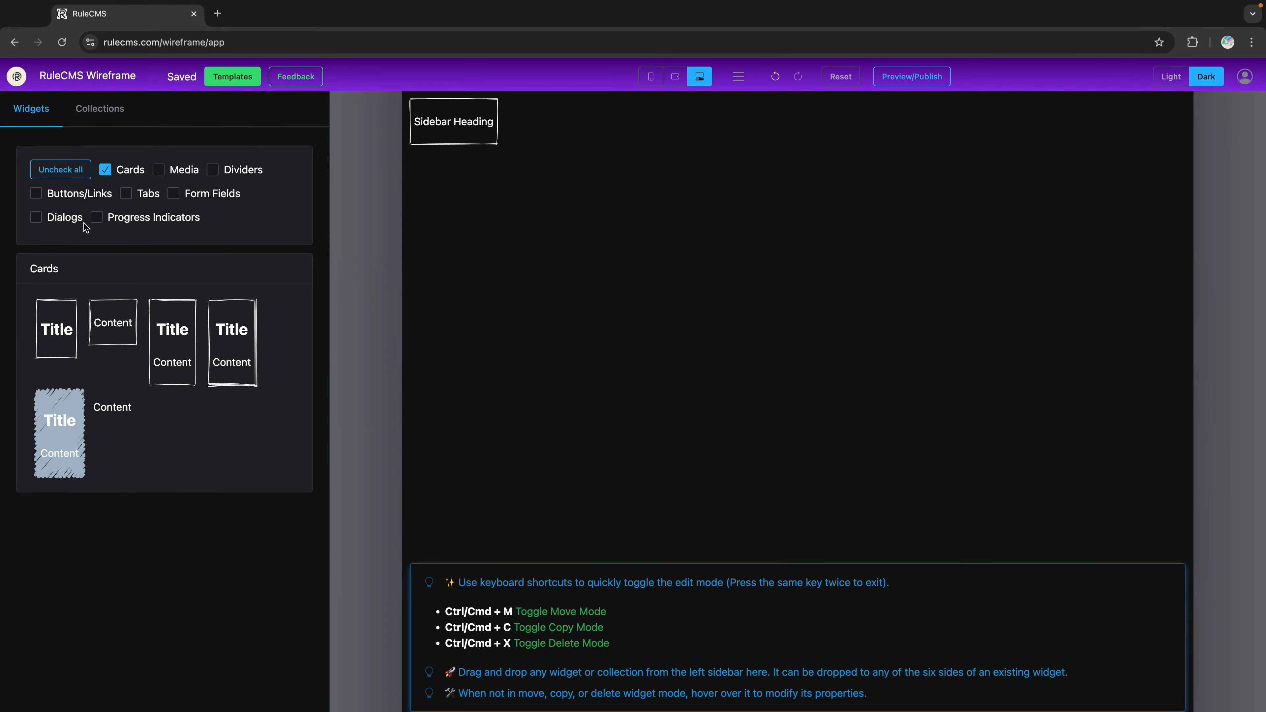
Step: Show only the button and link widgets and stack four thin-underlined "Learn more" links below the Sidebar Heading card
click(64, 169)
click(43, 198)
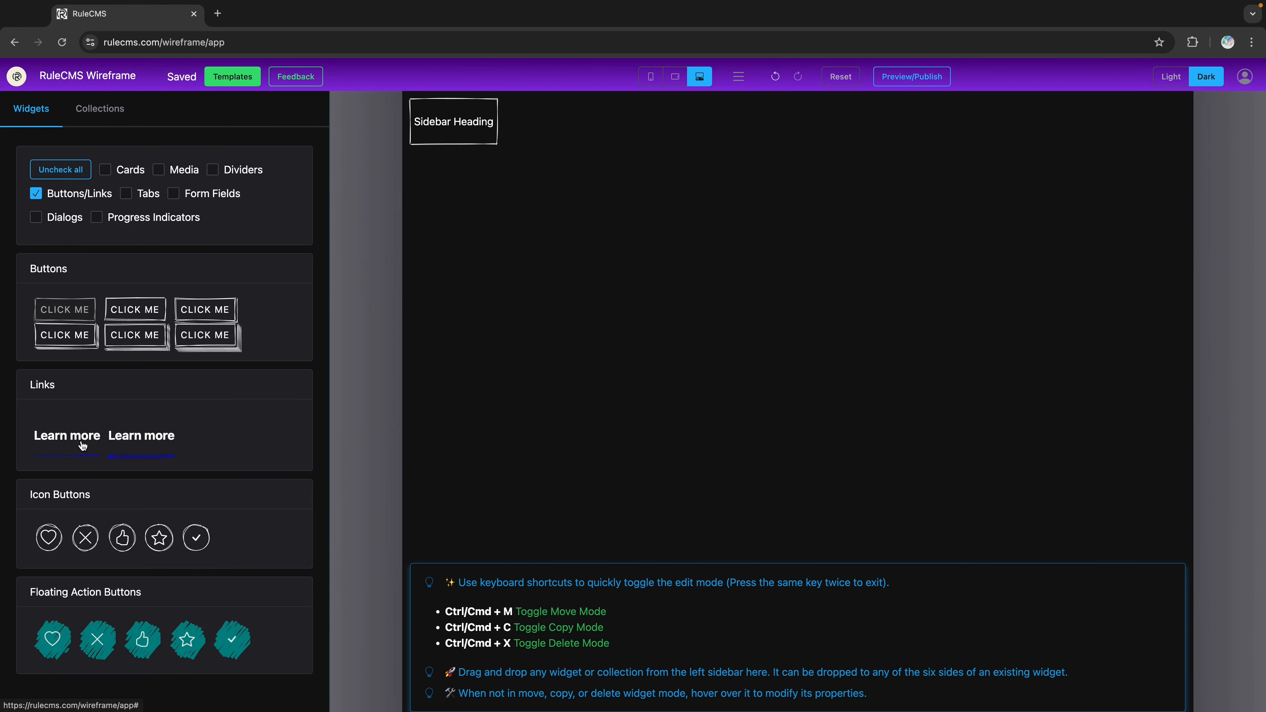
drag(137, 437, 538, 417)
drag(65, 437, 463, 394)
drag(98, 439, 520, 404)
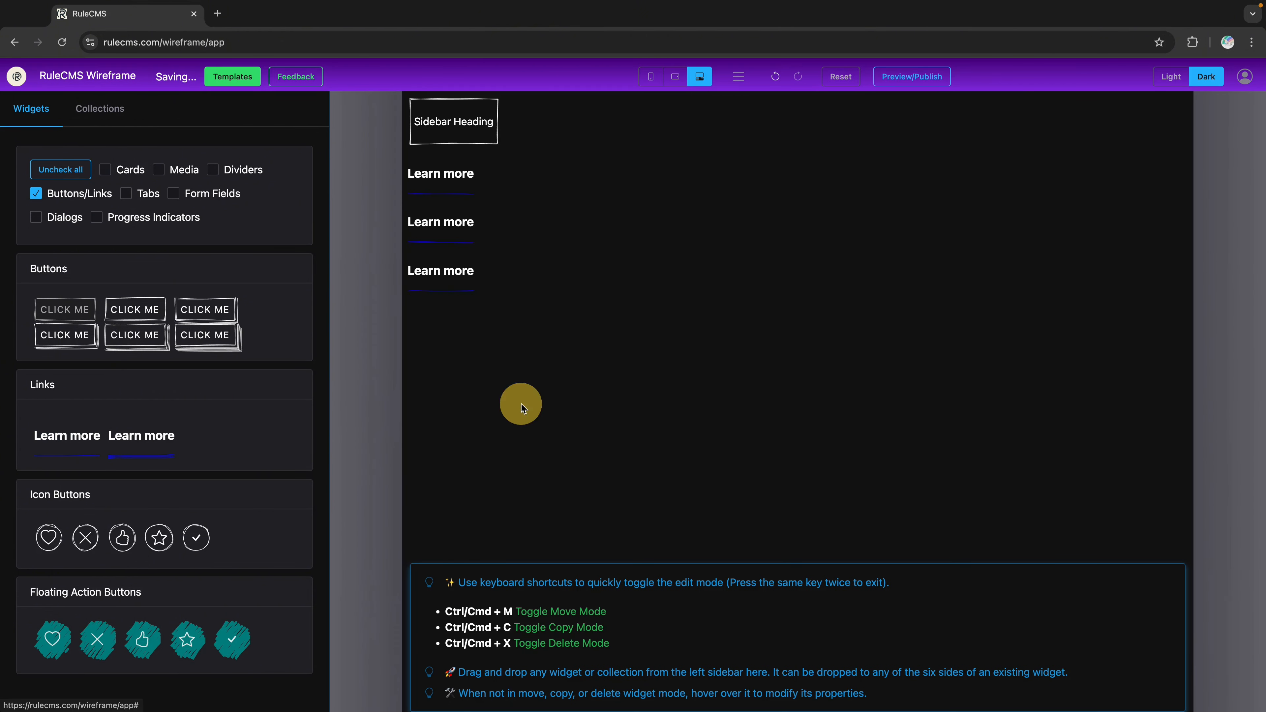
drag(49, 440, 423, 402)
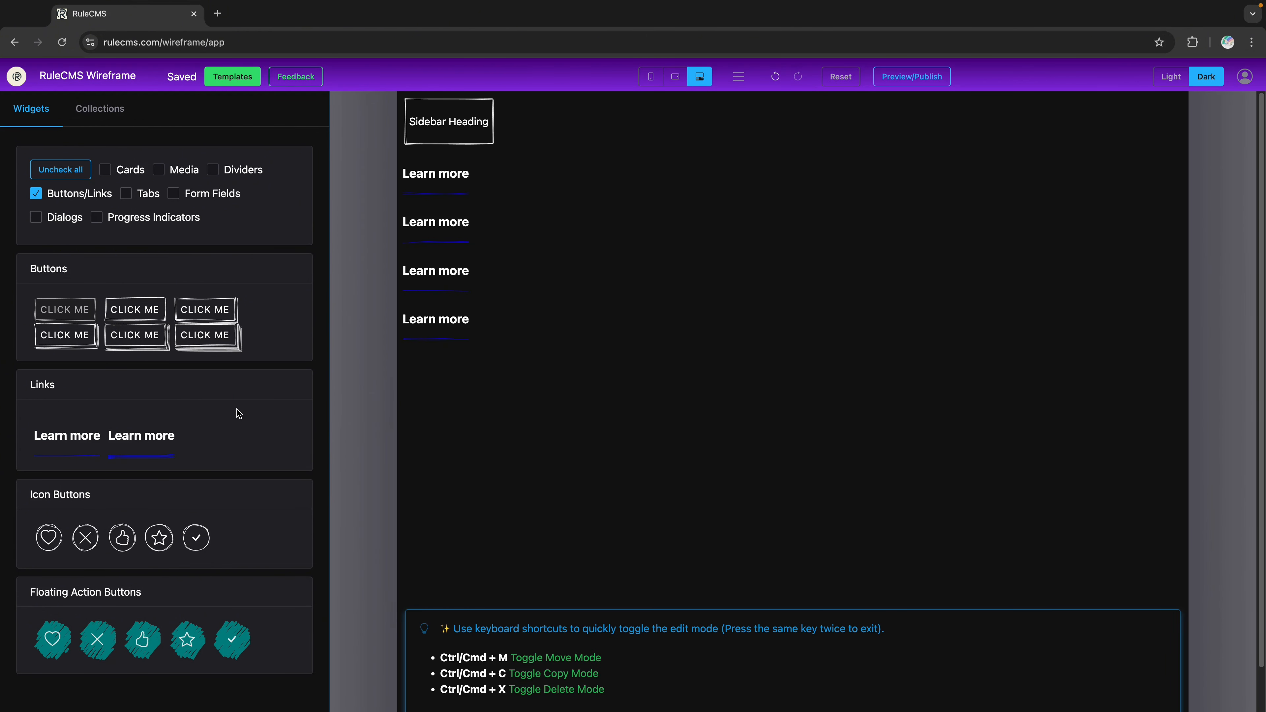
Step: Save the heading and its links as a reusable collection named "Sidebar Sub Section" and close the save dialog
click(747, 77)
click(776, 108)
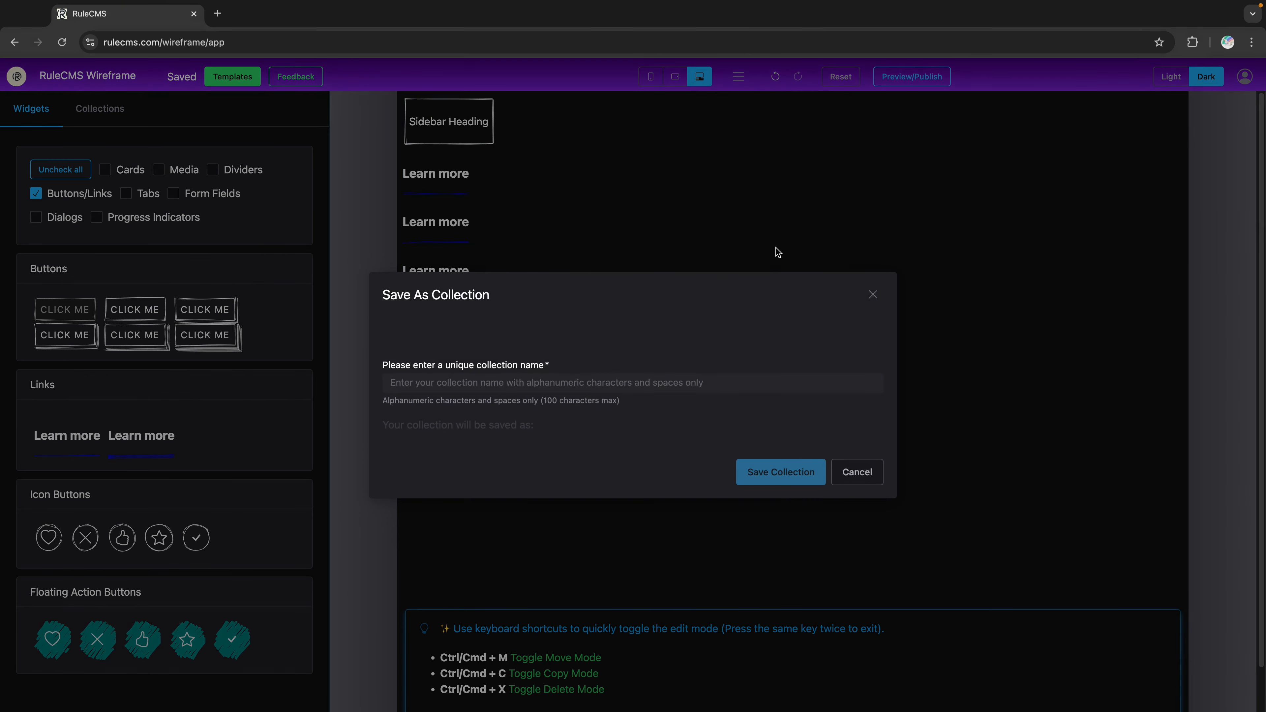
click(723, 390)
text(Sidebar s)
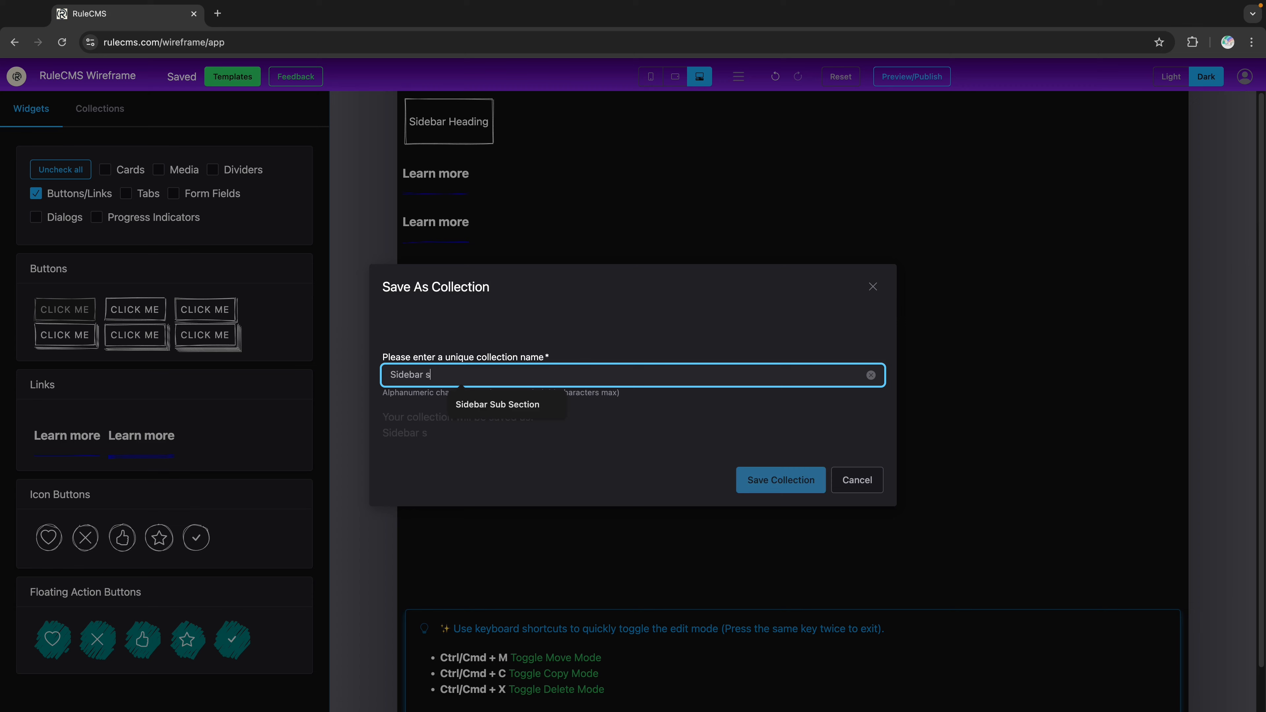
key(BackSpace)
text(Sub Section)
click(780, 480)
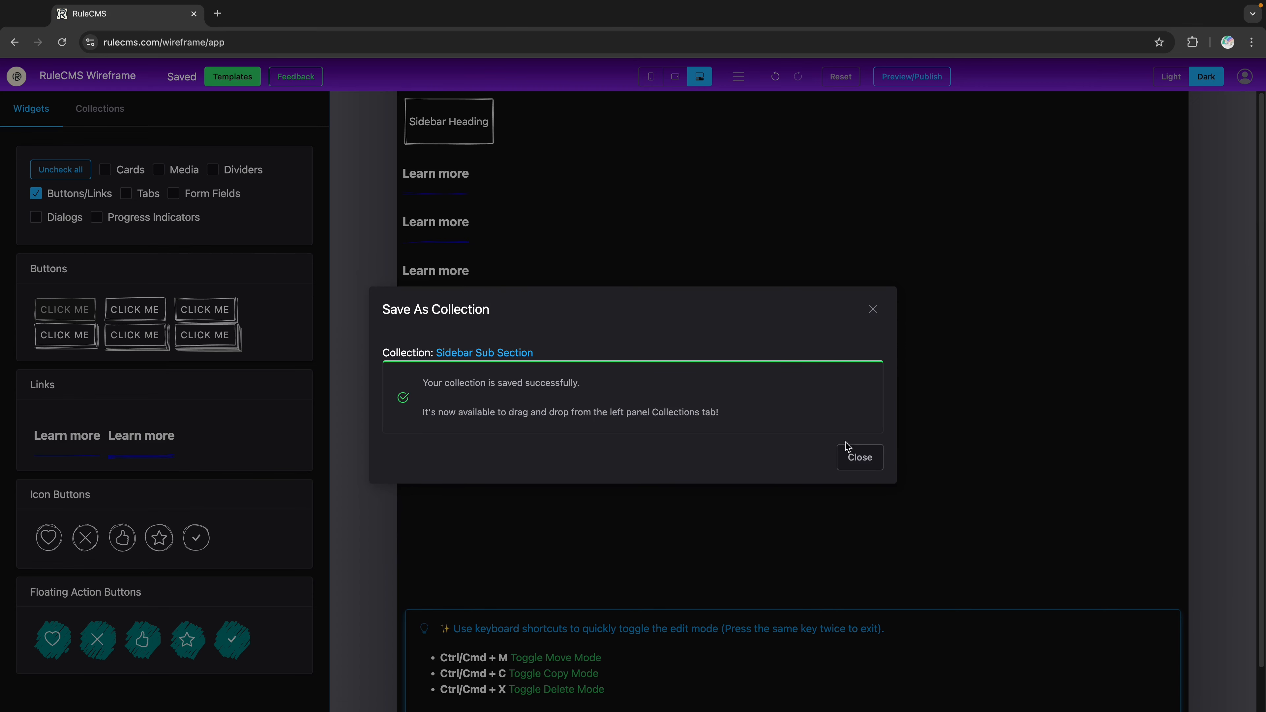
click(849, 454)
Step: Reset the canvas, place the Sidebar Sub Section collection on it and duplicate it directly below itself
click(840, 76)
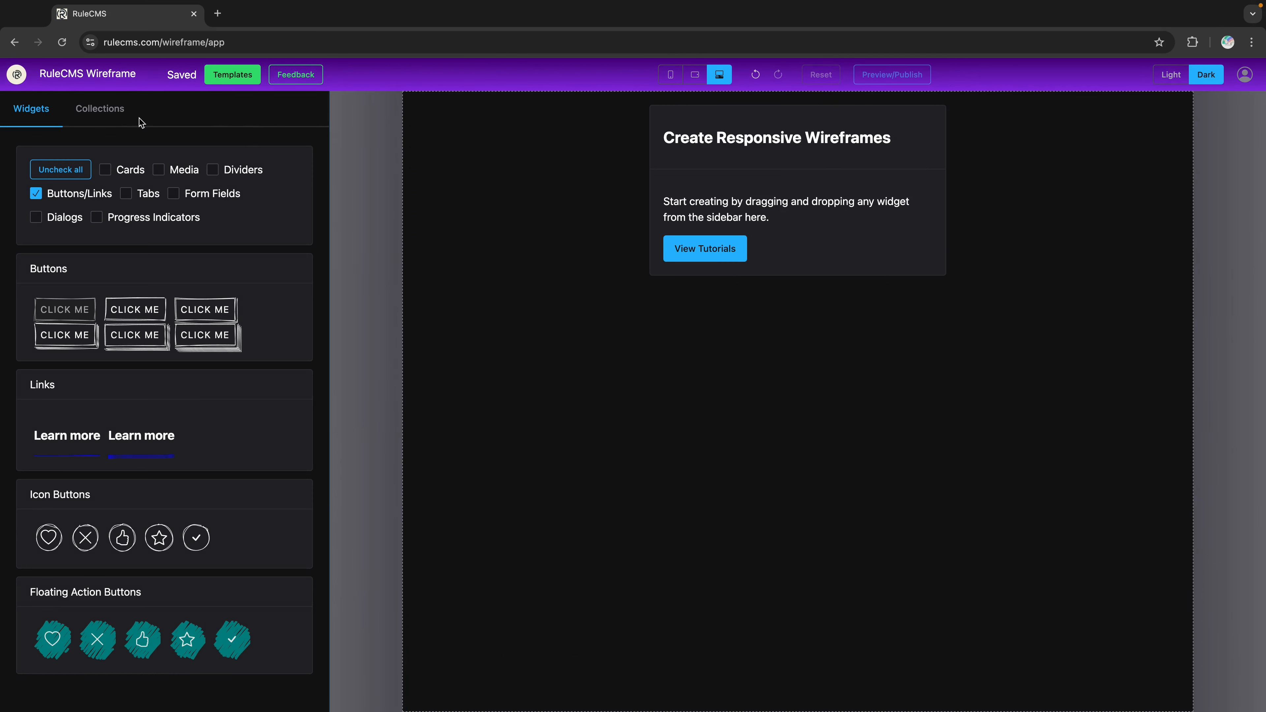
click(104, 114)
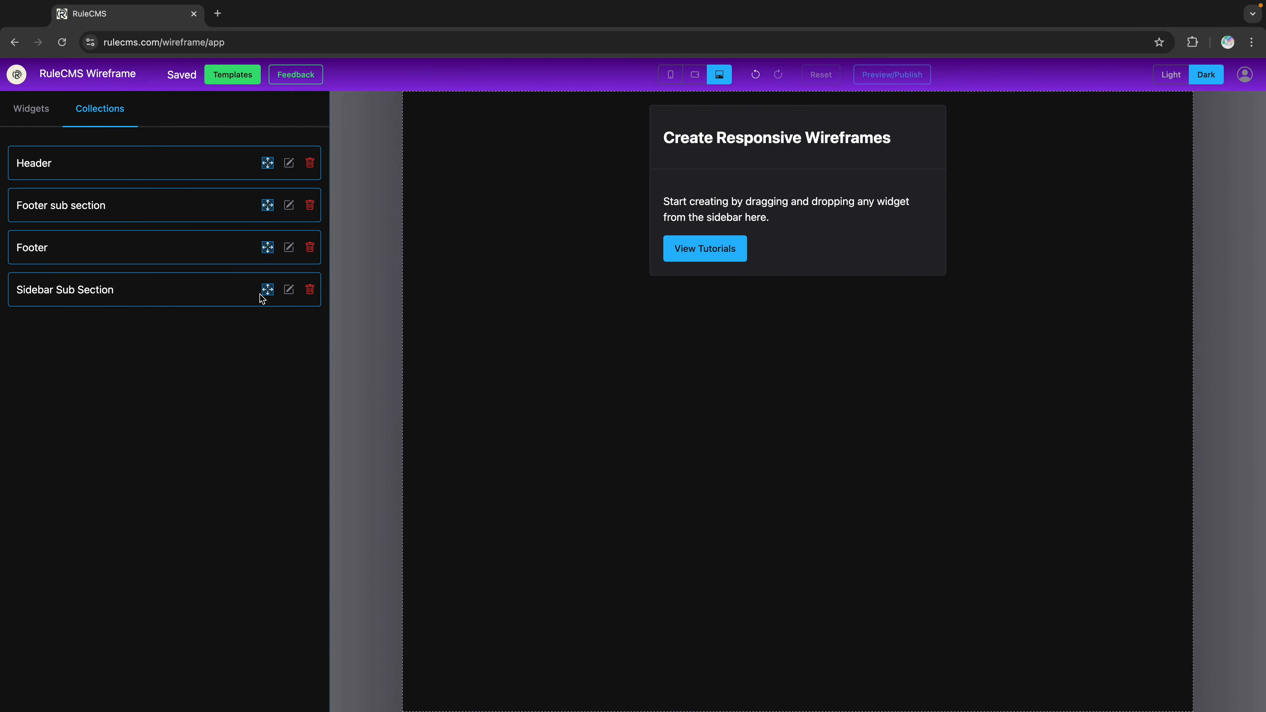
drag(262, 297, 680, 228)
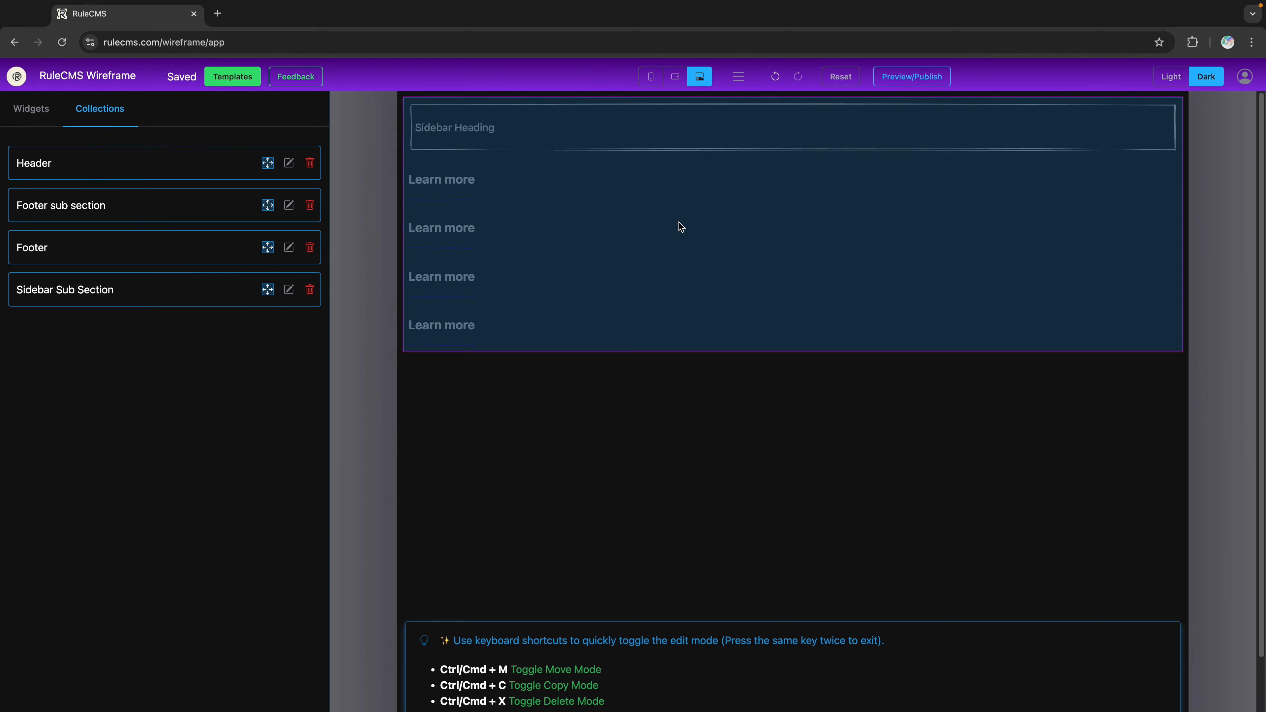
drag(745, 133, 735, 445)
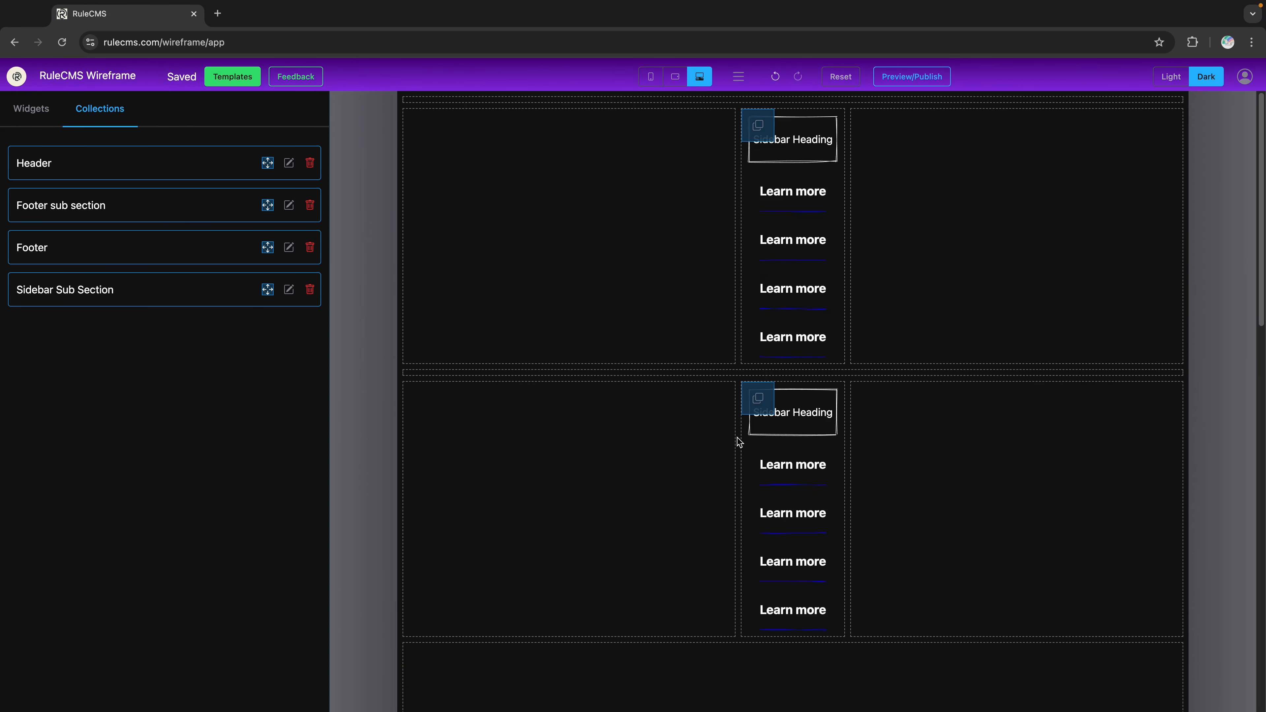
click(756, 406)
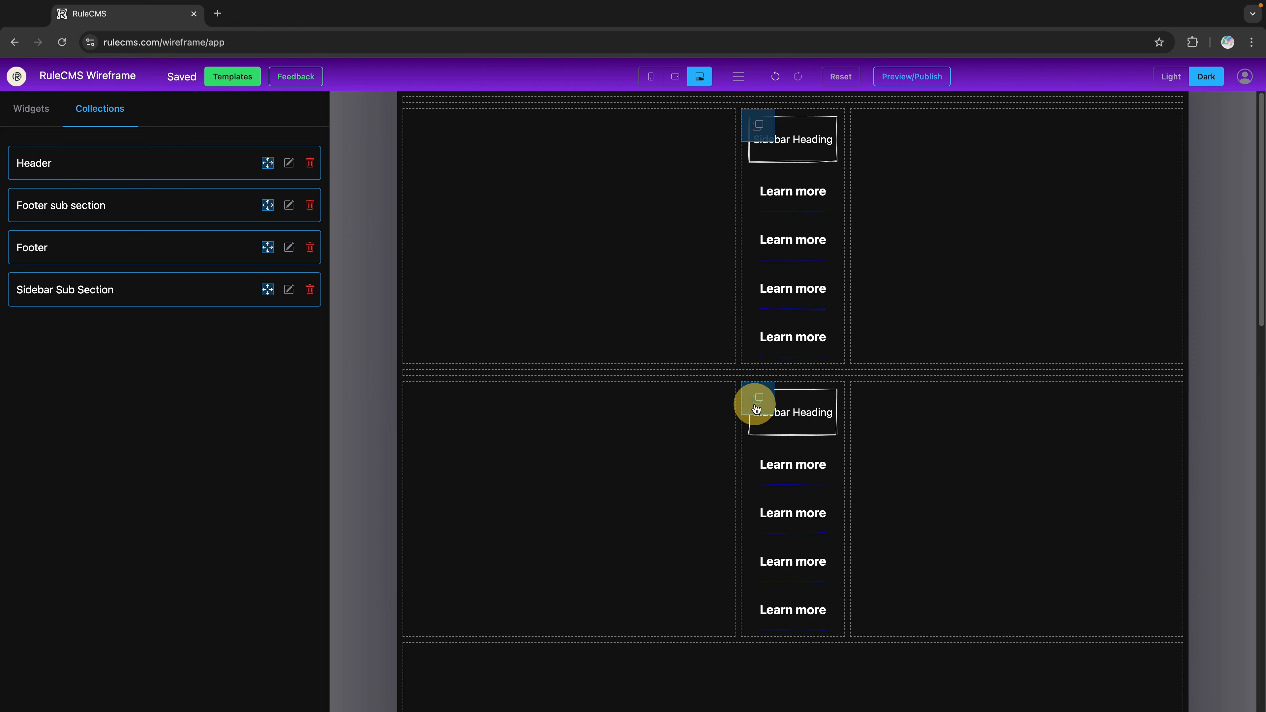
mouse_move(755, 405)
mouse_down()
mouse_move(782, 412)
mouse_move(767, 415)
mouse_up()
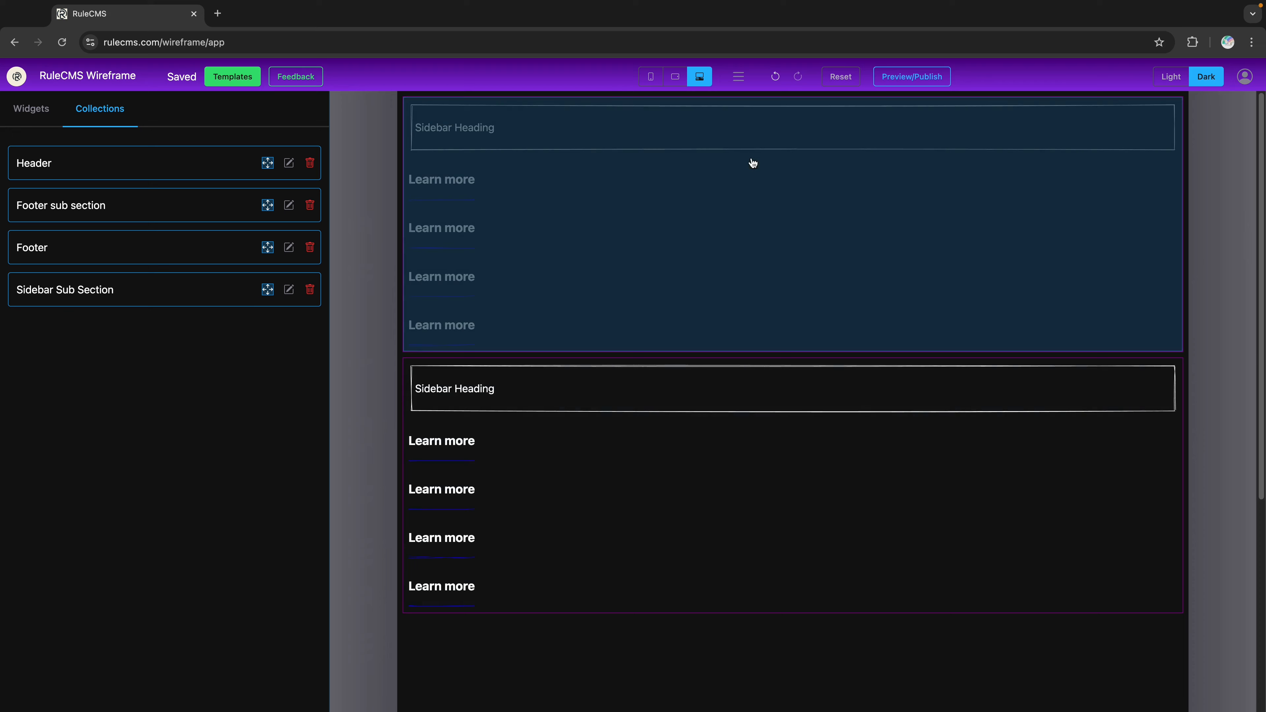
Step: Save the two stacked sub sections as a reusable collection named "Sidebar" and close the save dialog
click(738, 77)
click(773, 103)
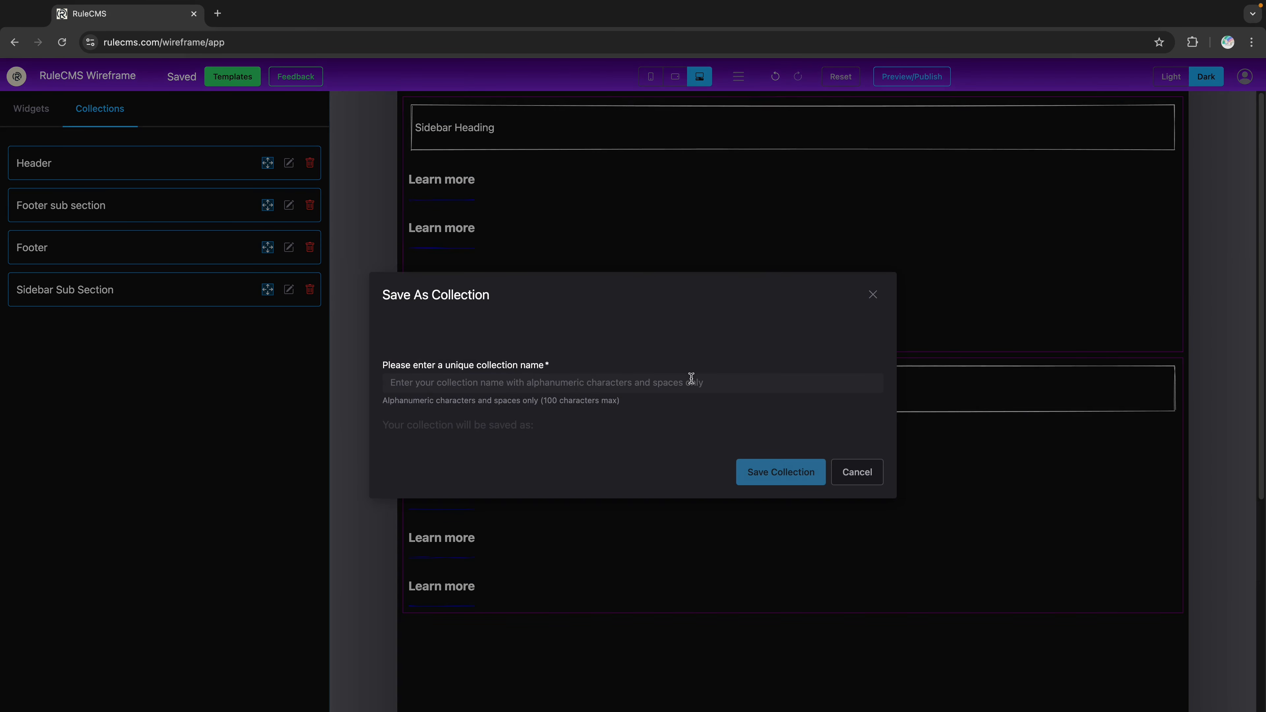
click(689, 377)
text(Sidebar)
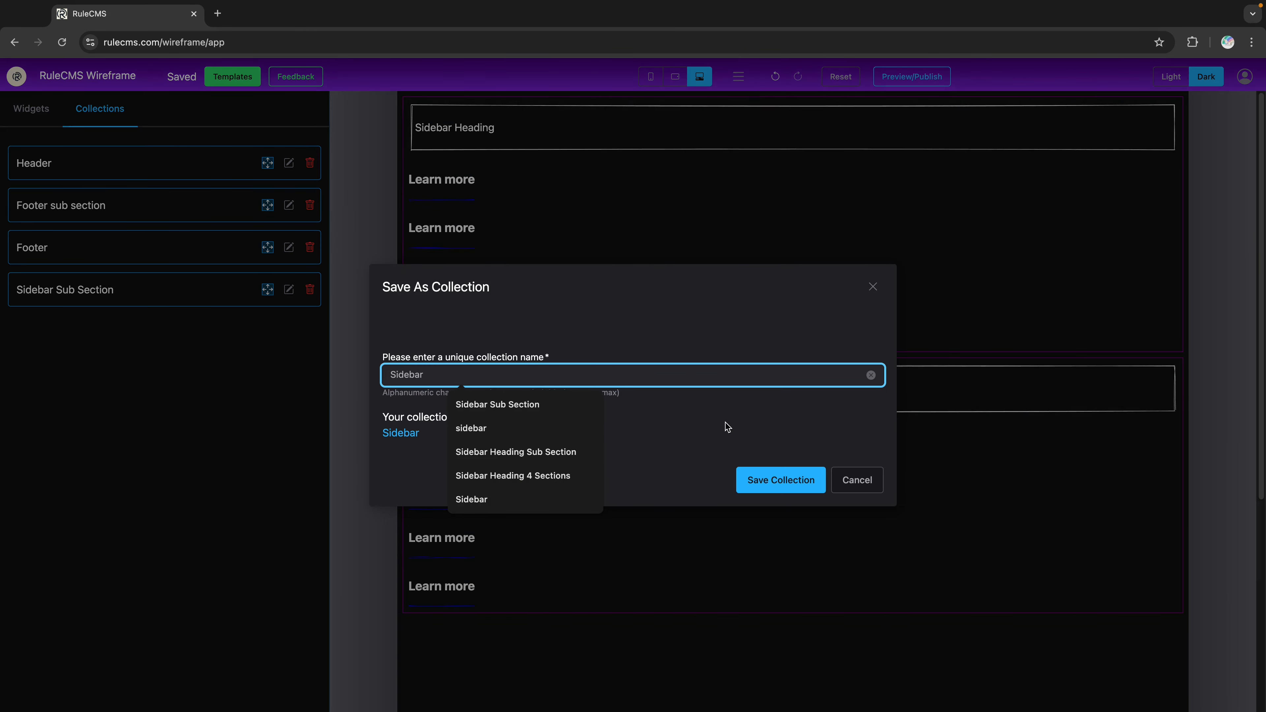
click(750, 478)
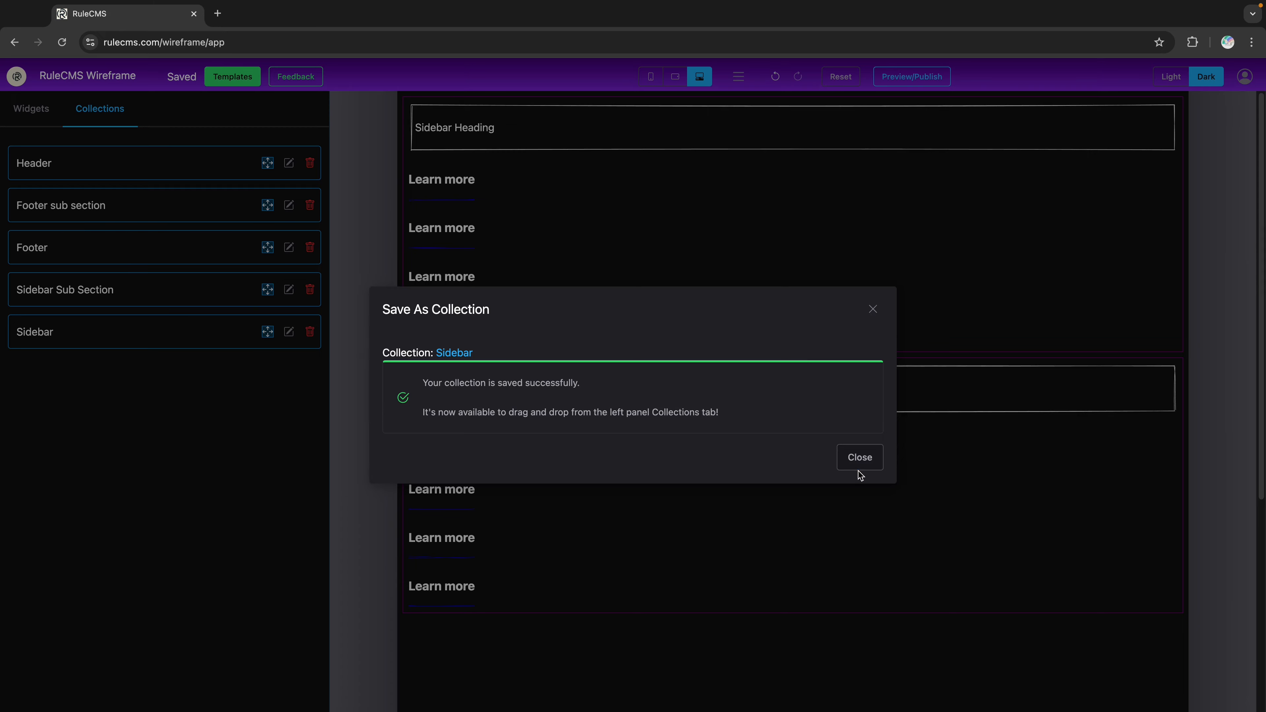
click(859, 457)
Step: Reset the canvas and place the filled card with a title and content on it
click(840, 76)
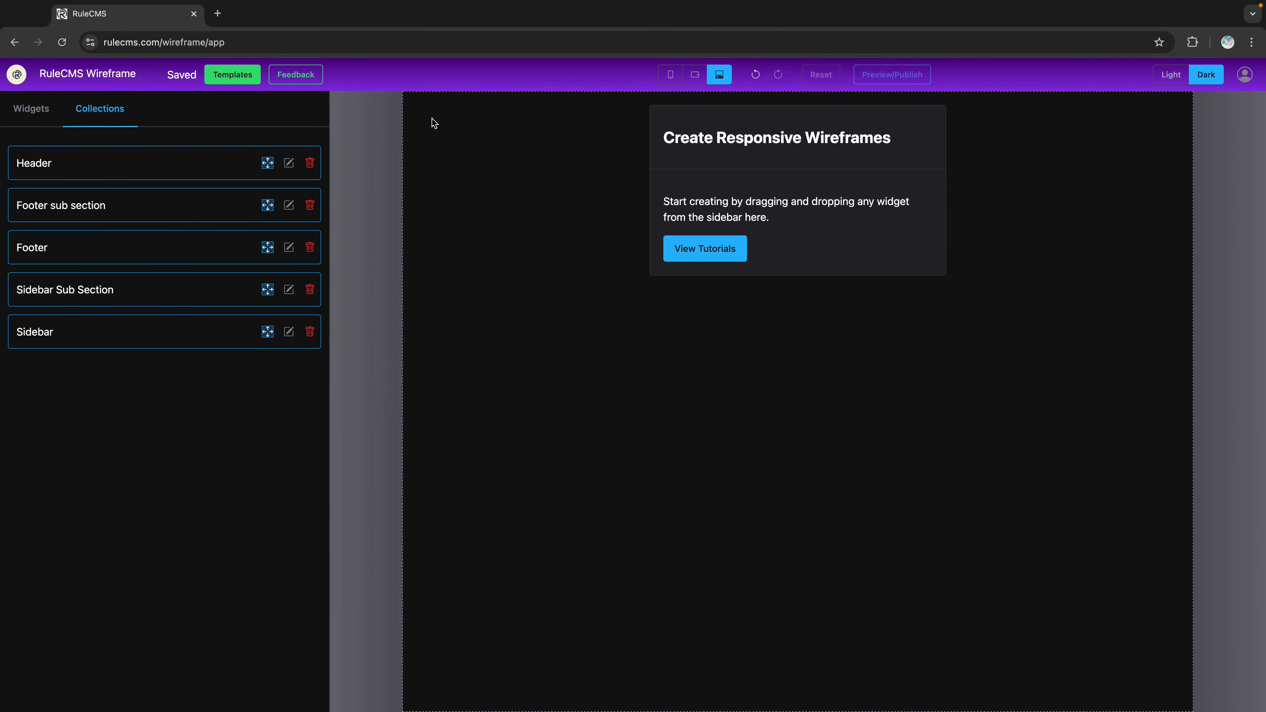
click(31, 108)
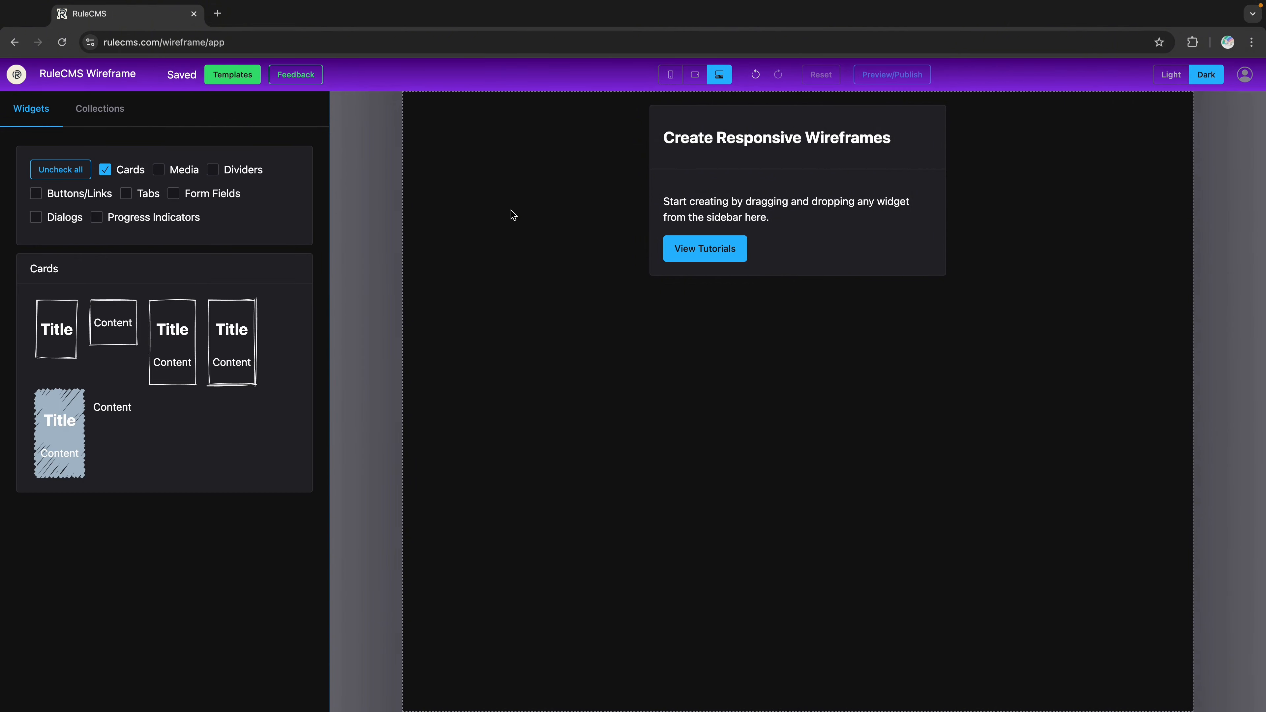
drag(59, 432, 566, 299)
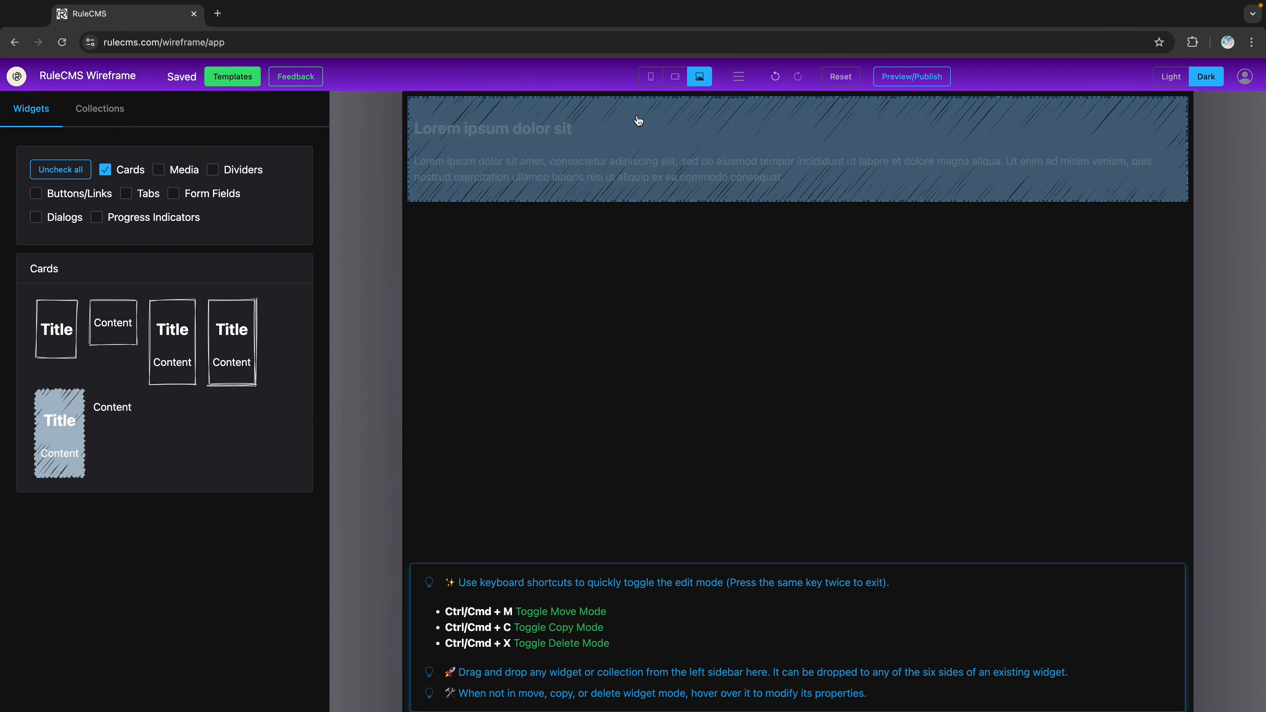
Step: Check the filled card at tablet and phone sizes, and return to the desktop view
click(678, 88)
click(651, 77)
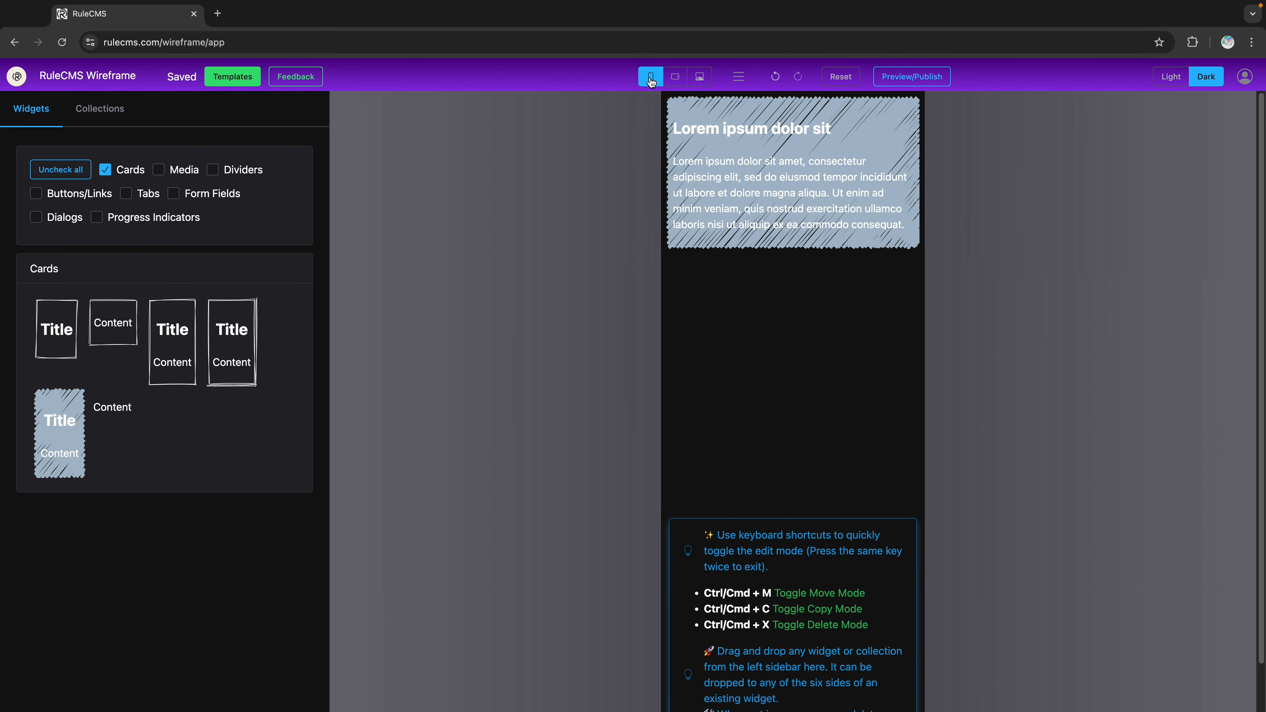
click(710, 79)
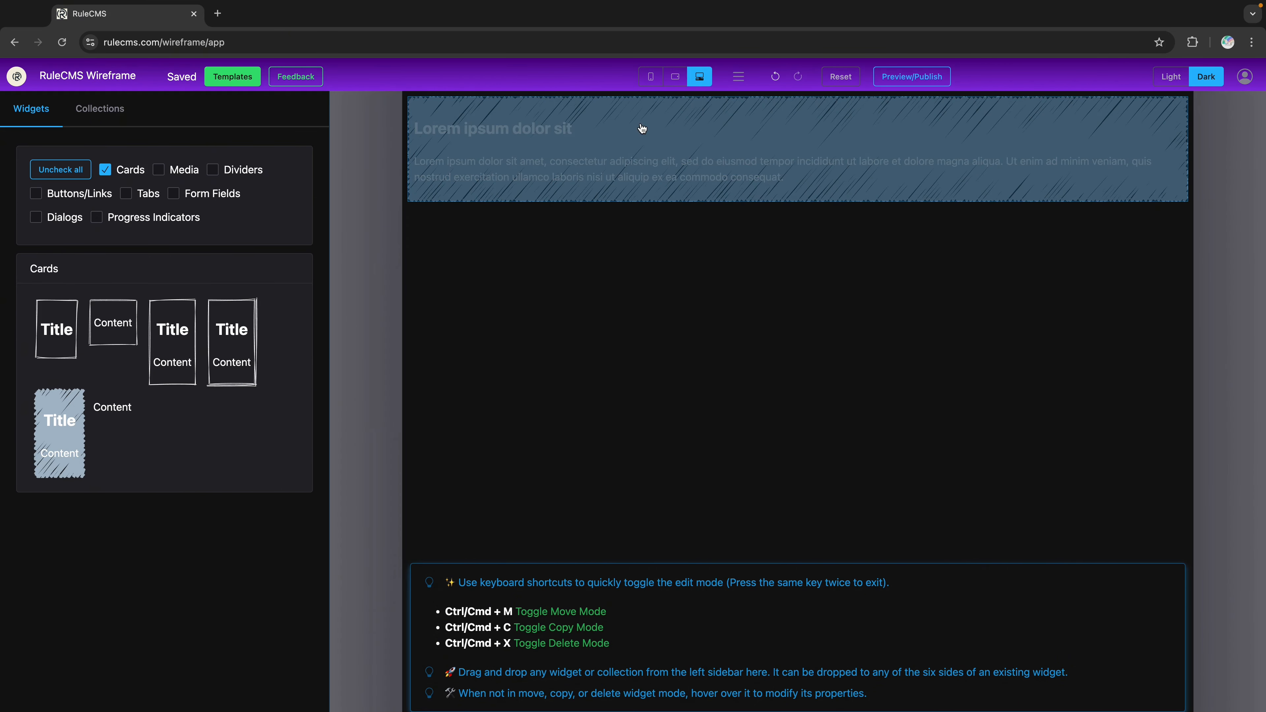
Step: Copy the filled card twice beside itself to make a row of three cards, and leave copy mode
key(super+c)
click(424, 125)
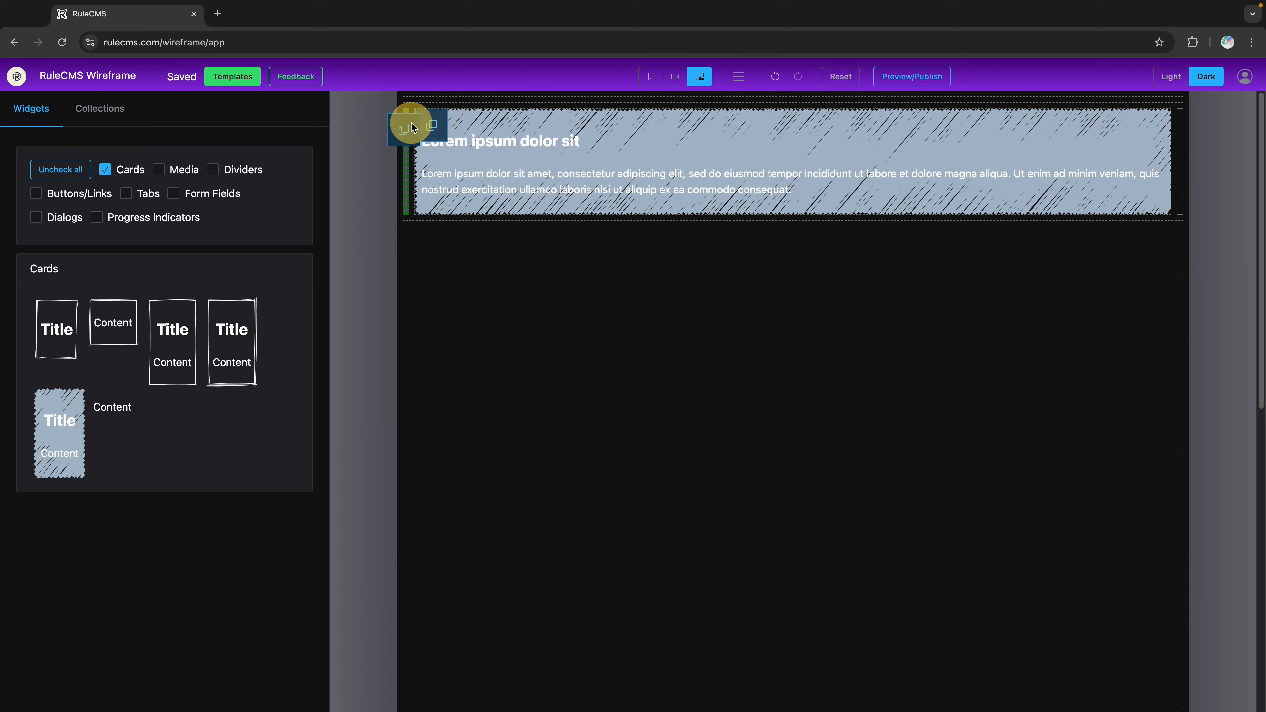
click(422, 129)
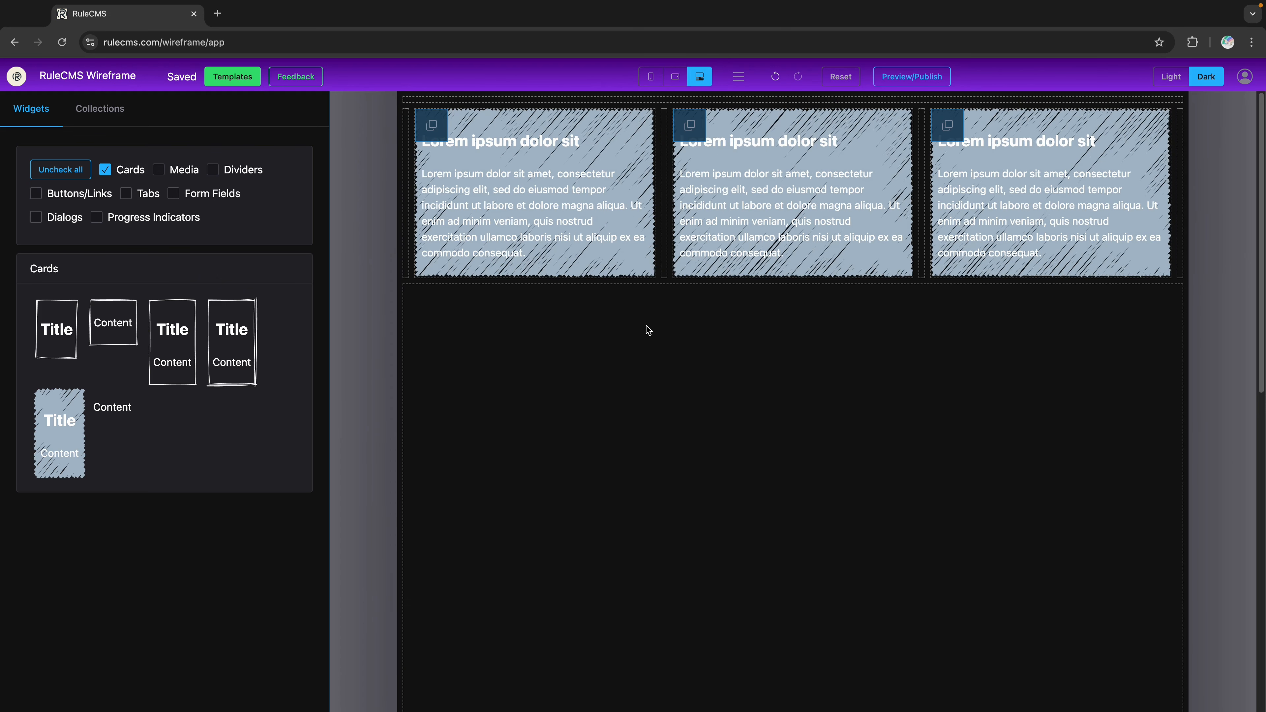
key(super+c)
Step: Check the three-card row at tablet and phone sizes, and set its flex wrap setting so the cards wrap at phone size
click(675, 77)
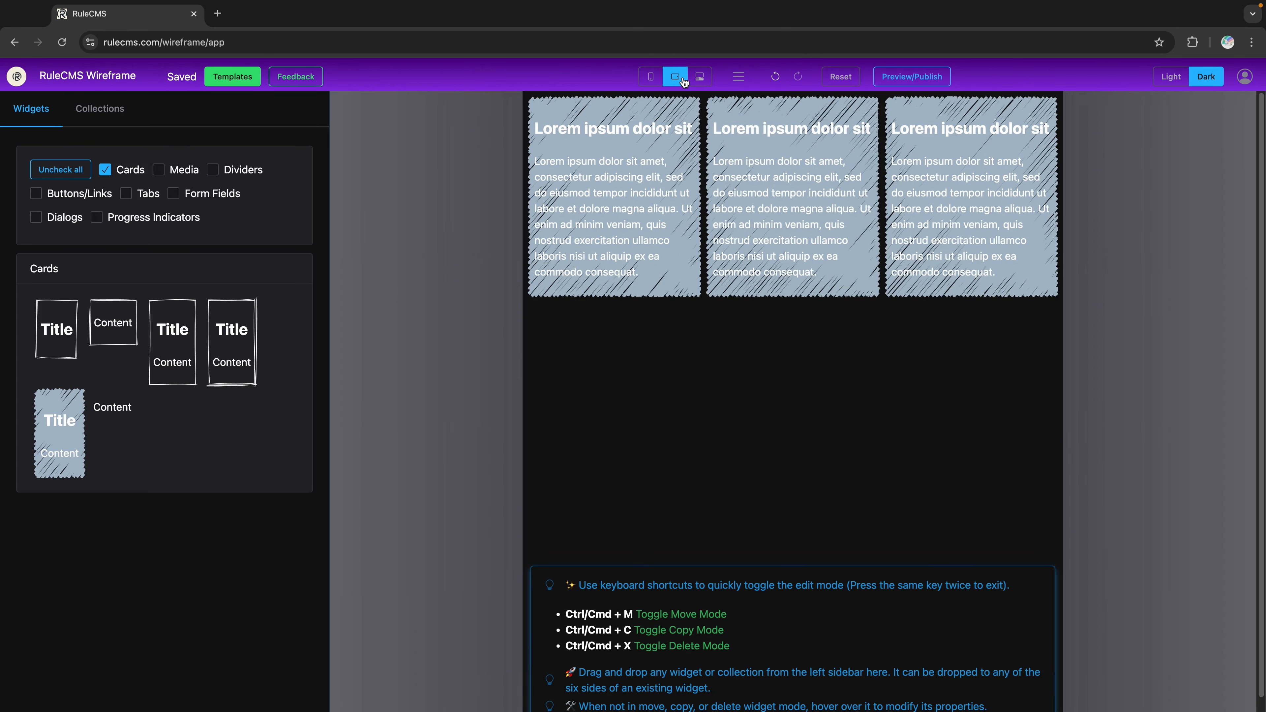
click(651, 78)
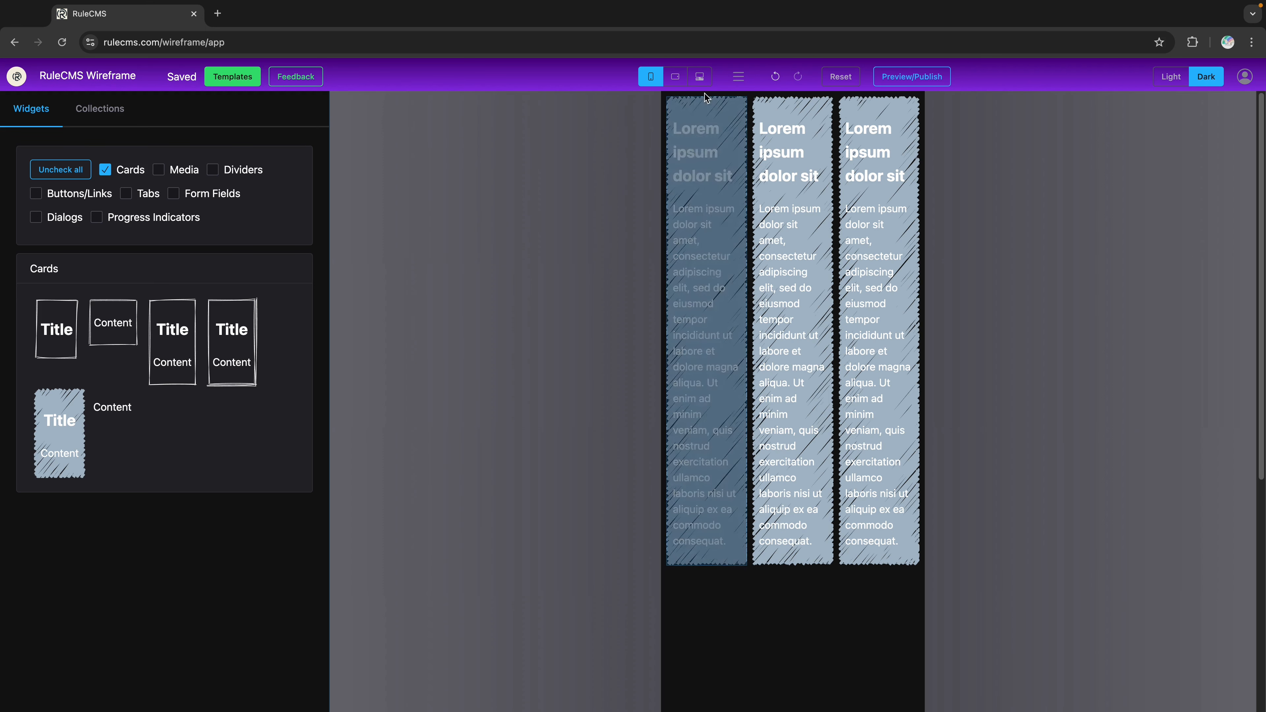
click(695, 189)
click(276, 133)
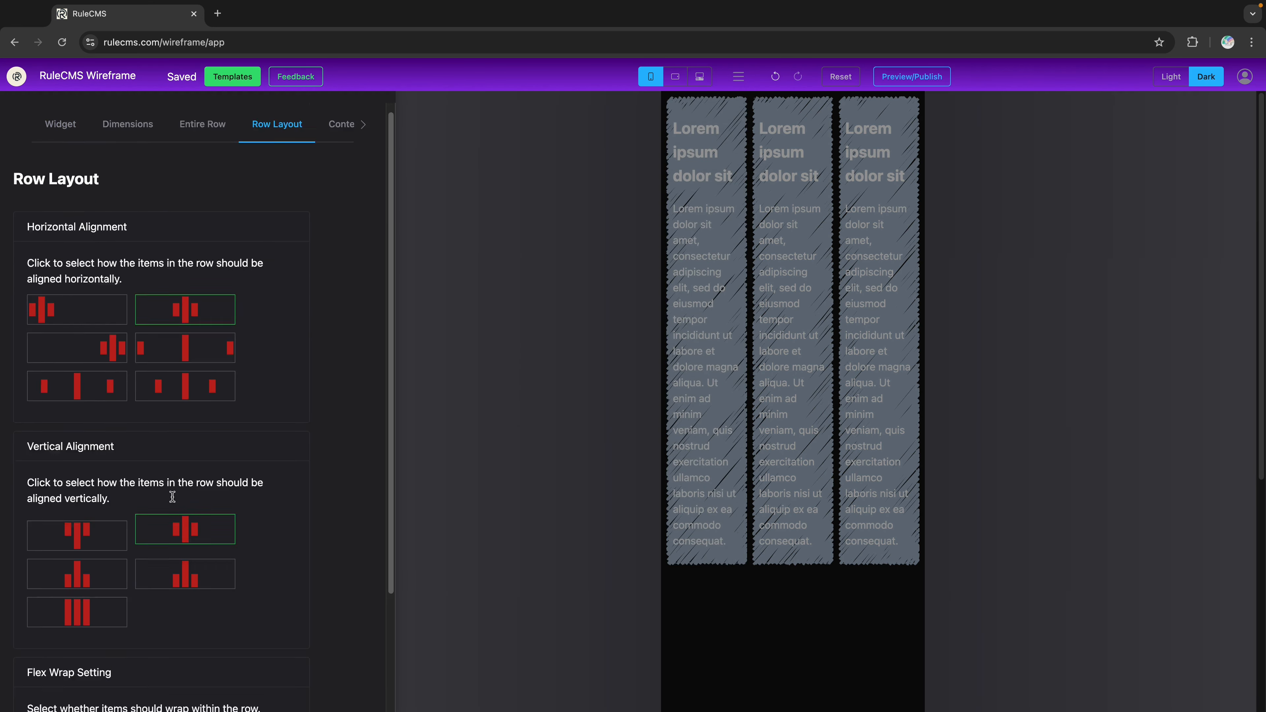
scroll(107, 648, down, 3)
click(107, 648)
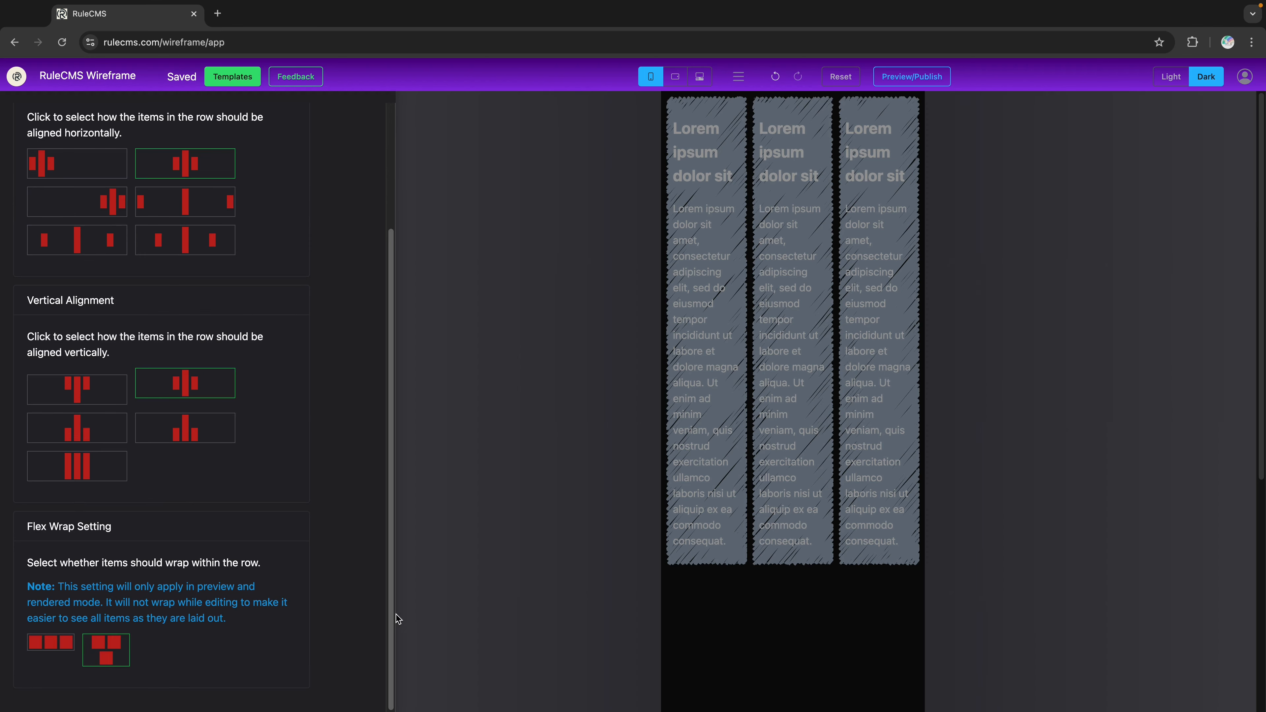
Step: Preview the wrapping three-card row at phone, tablet and desktop sizes, and return to the editor
click(909, 76)
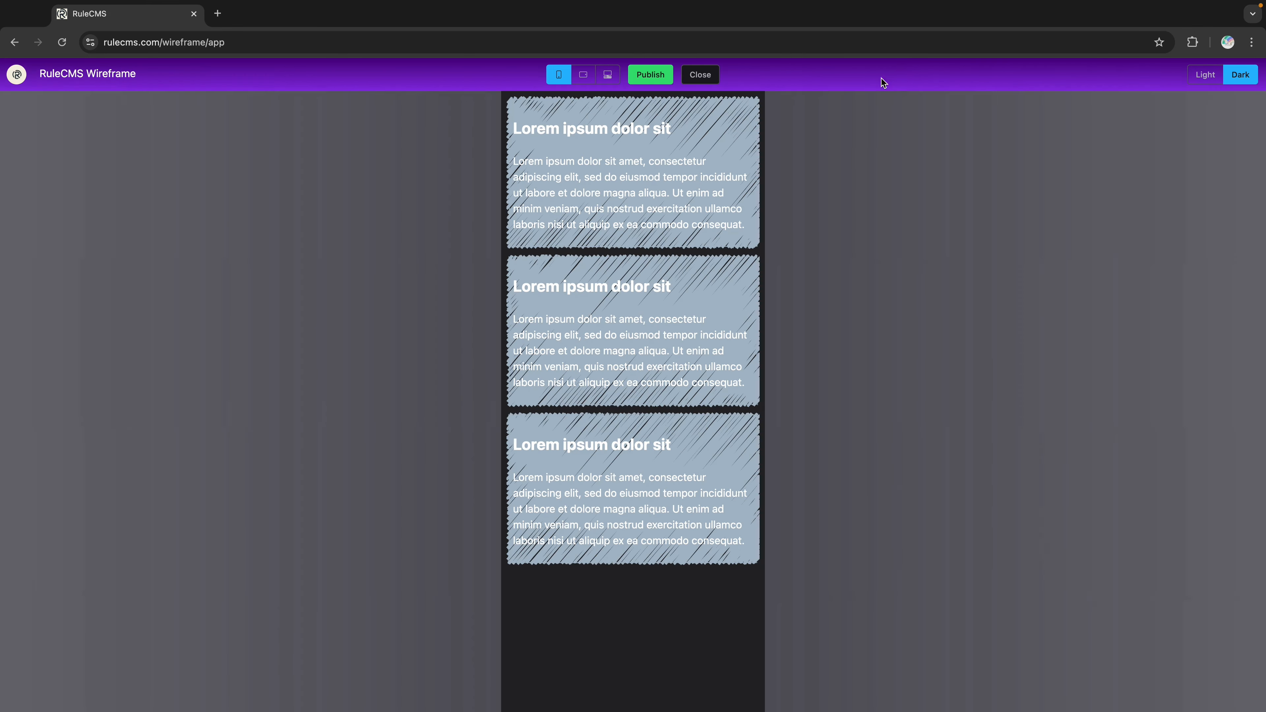
click(583, 75)
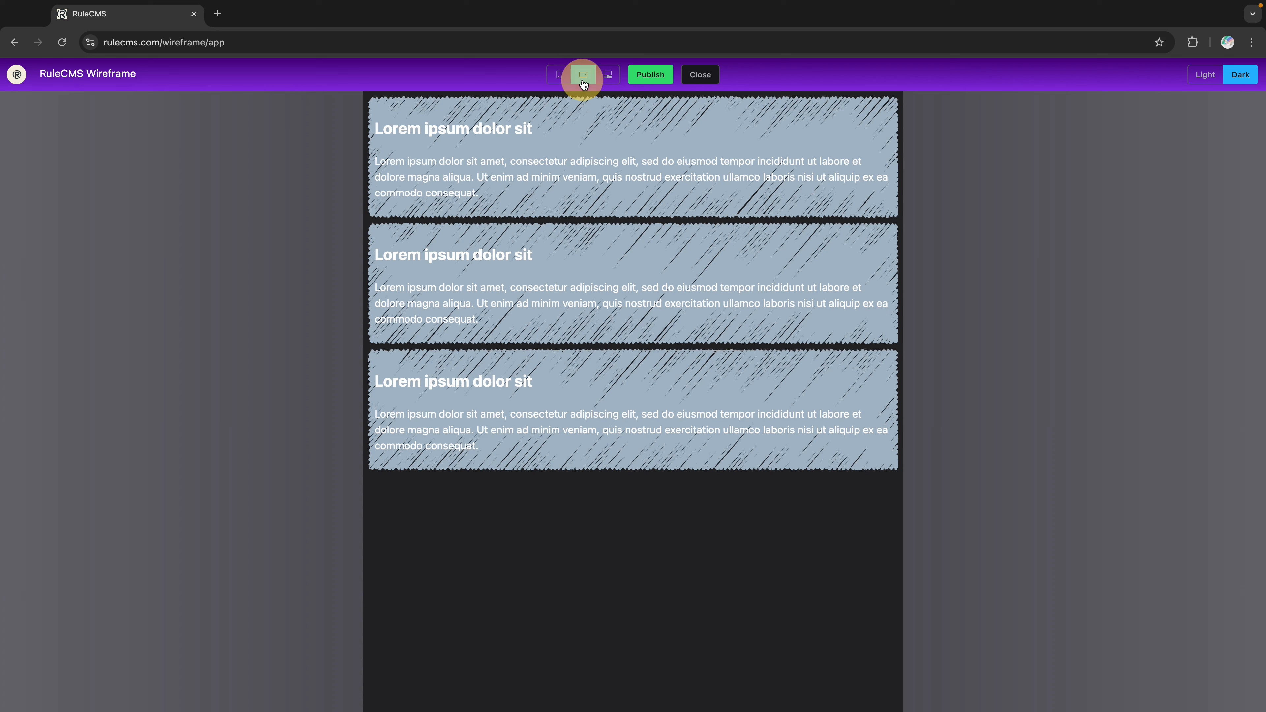
click(609, 76)
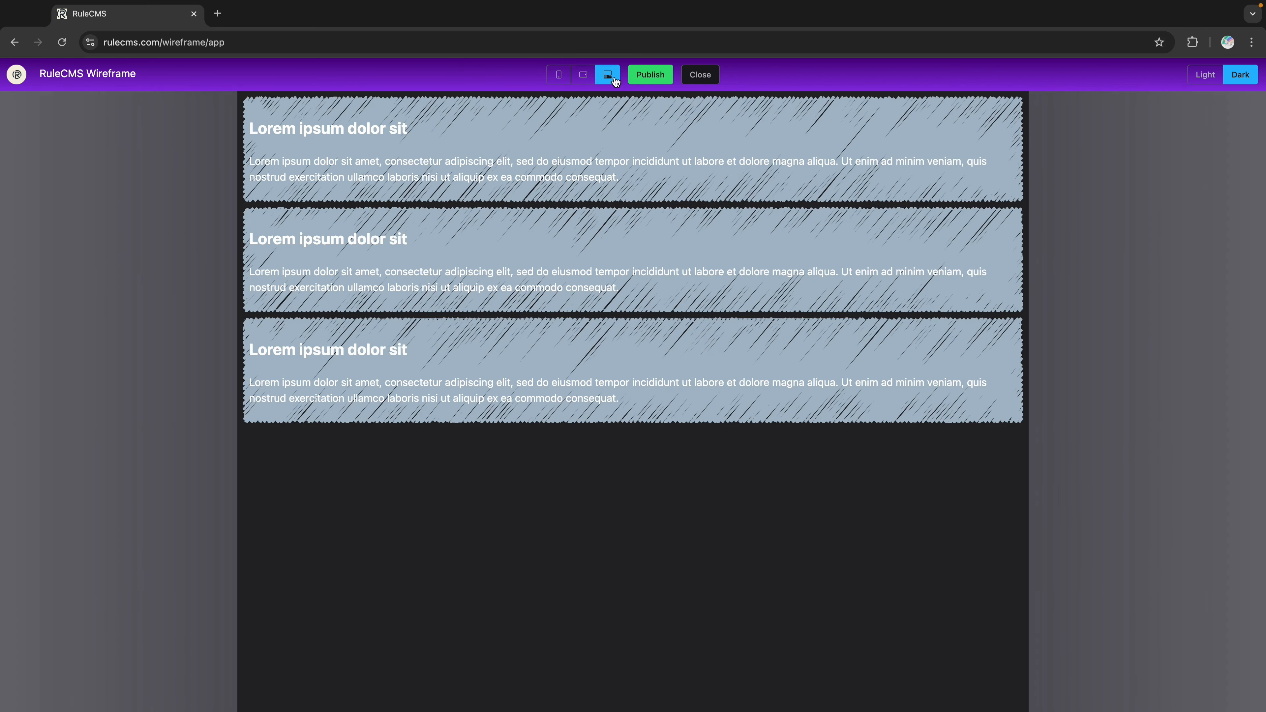
click(710, 77)
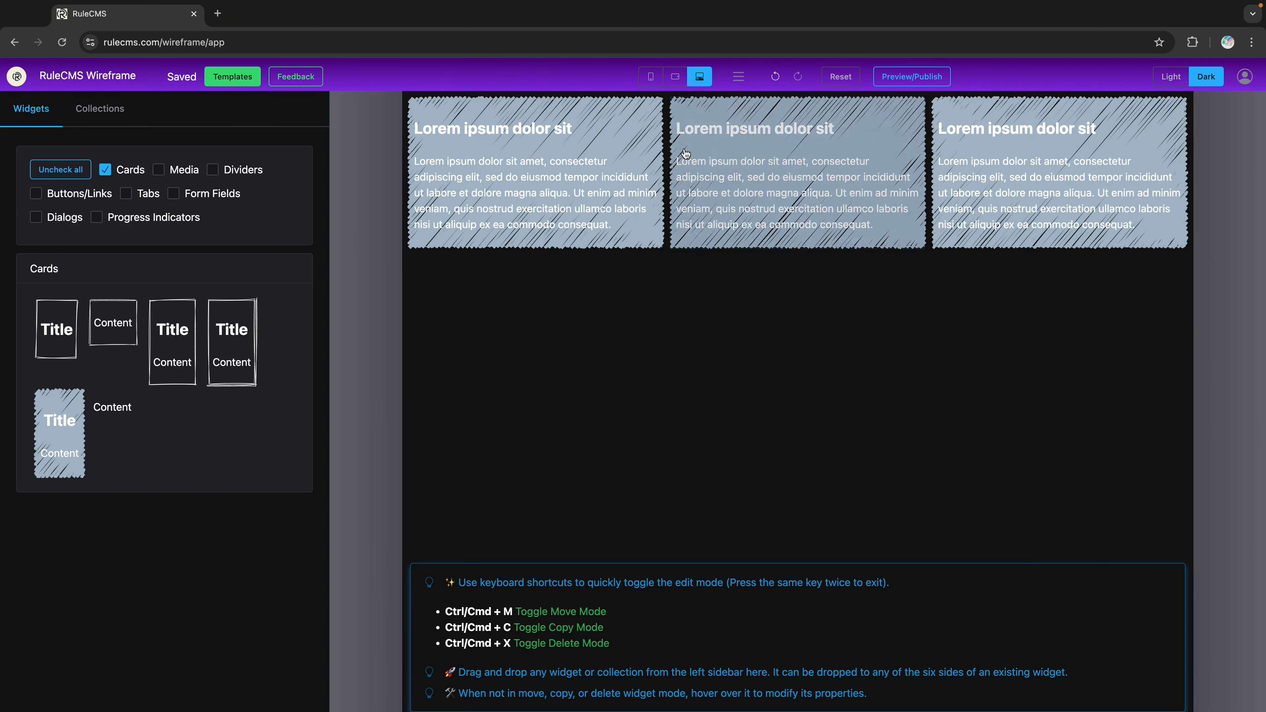
Step: Set the first card's maximum width on desktops to 31% of the row
click(512, 185)
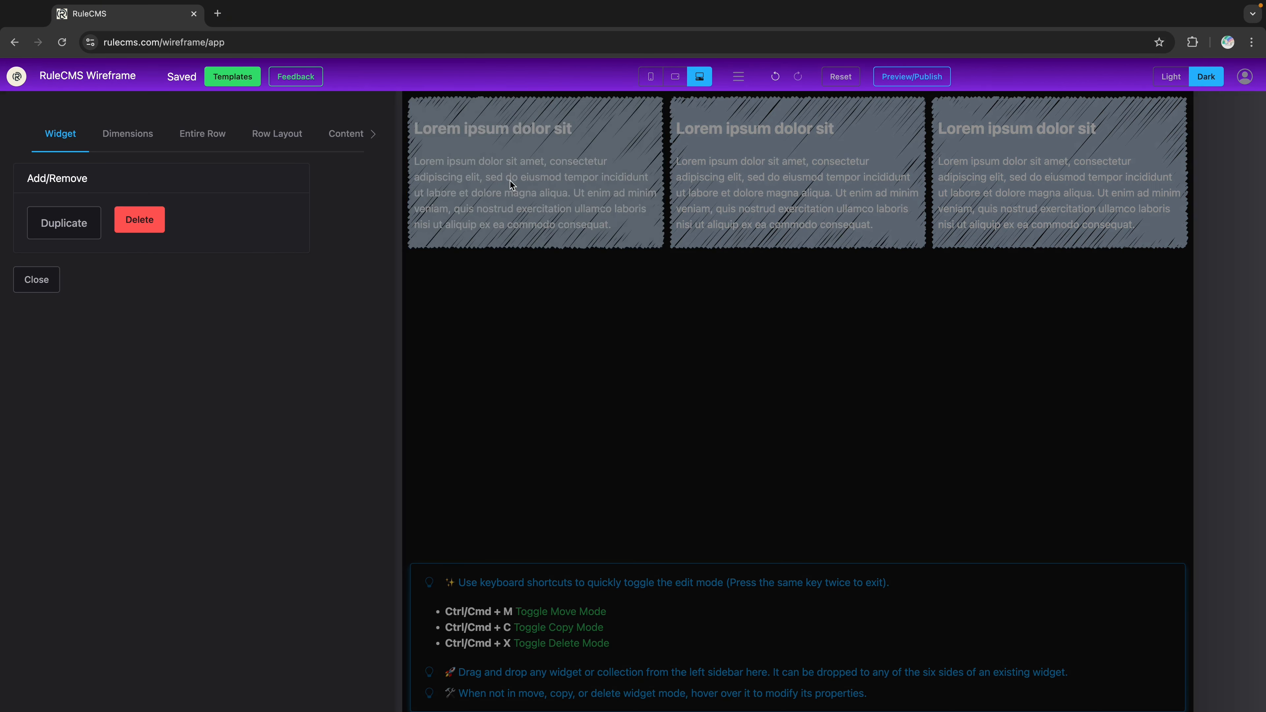
click(373, 134)
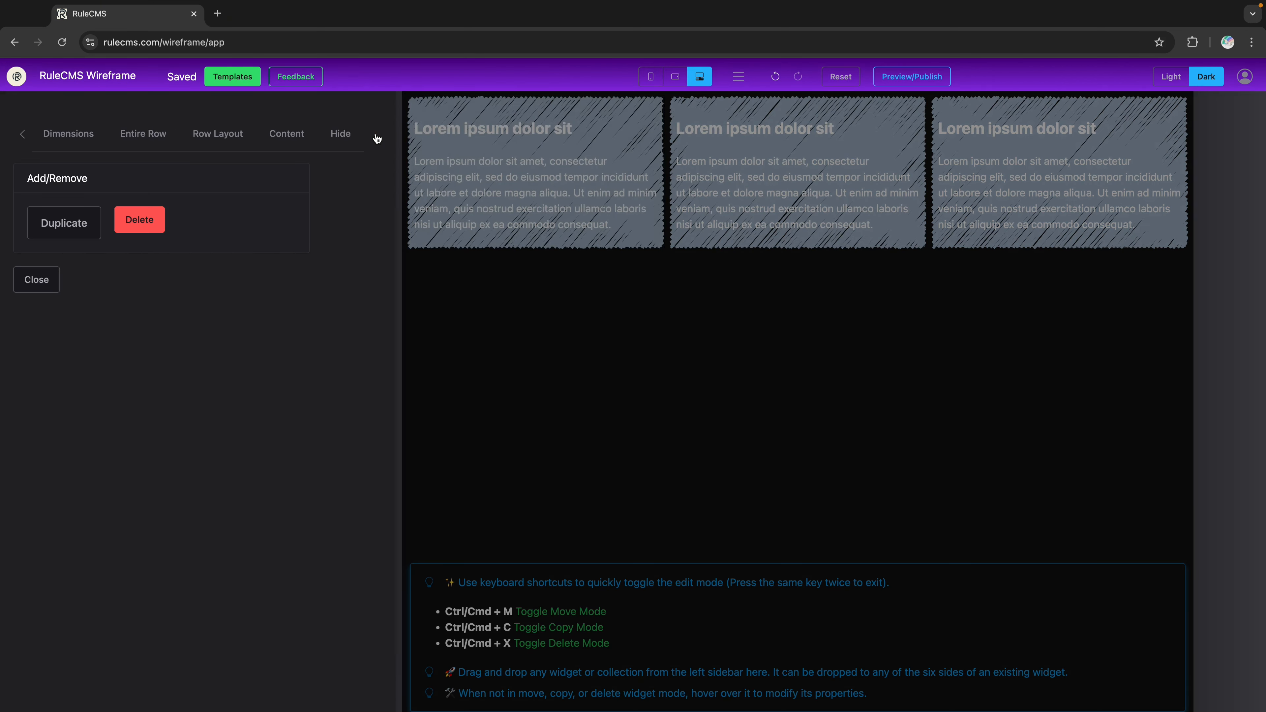
click(67, 135)
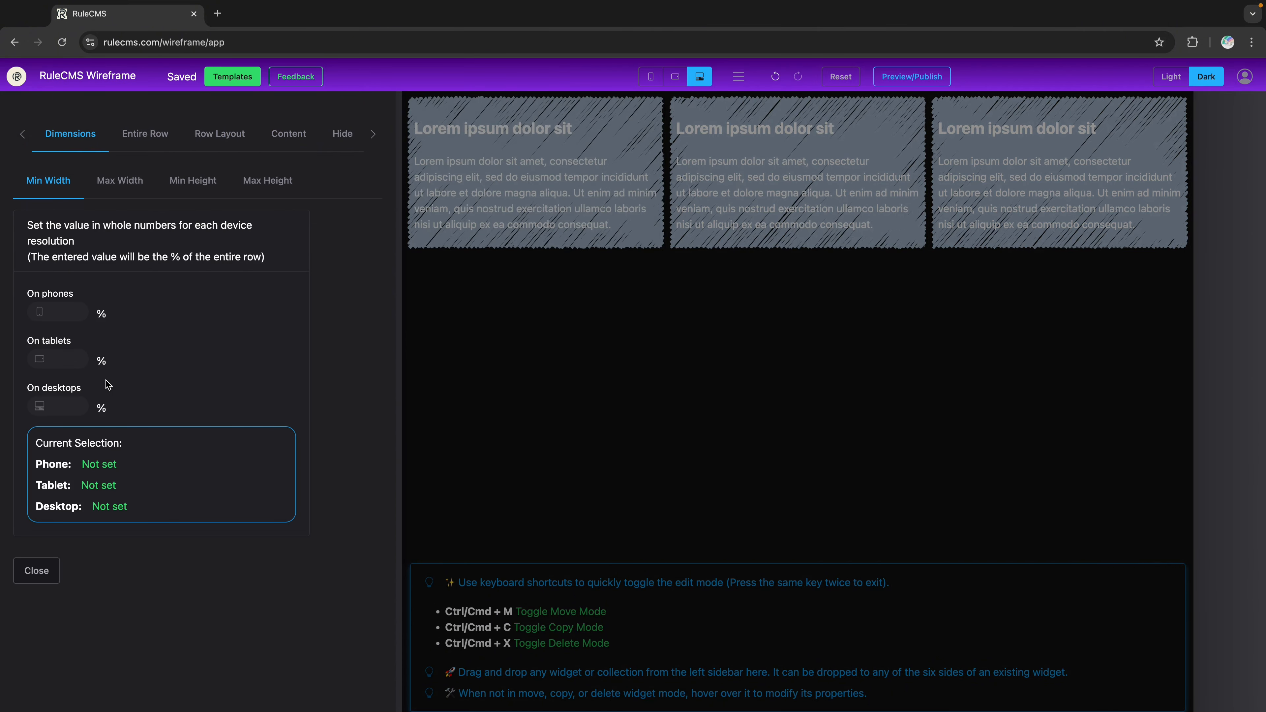
click(140, 191)
click(62, 408)
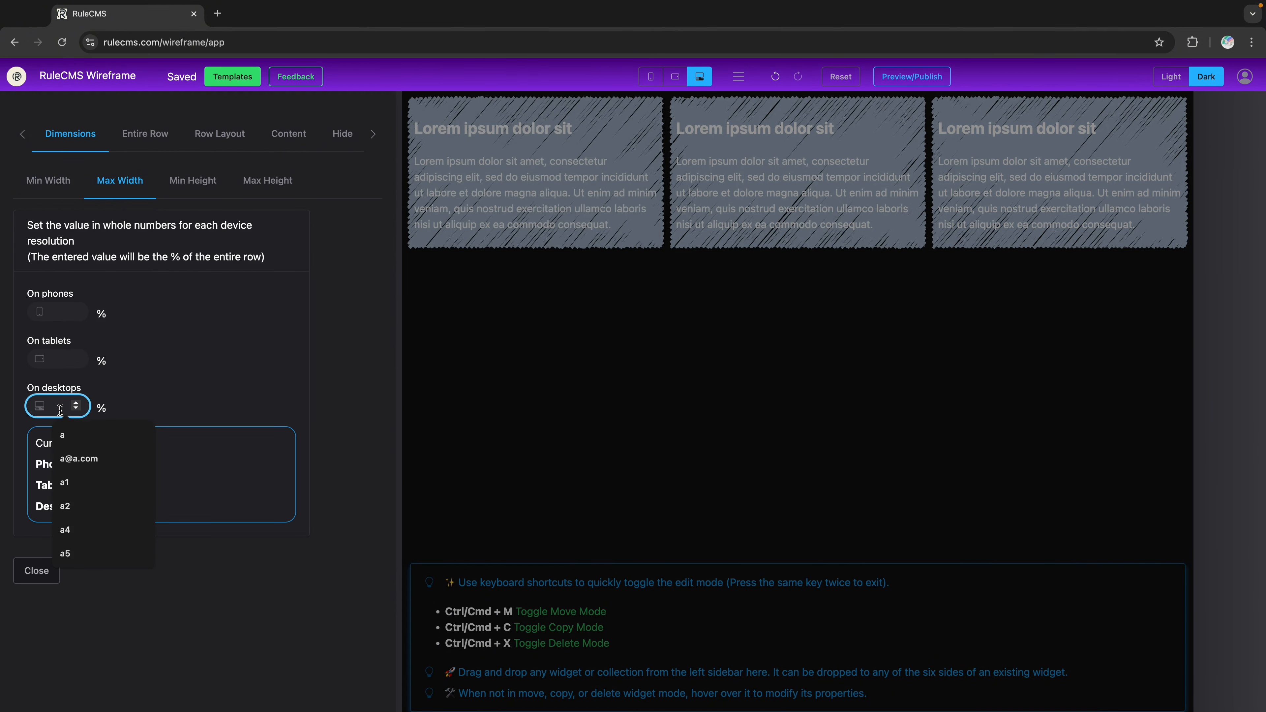
text(31)
click(36, 571)
Step: Set the middle card's maximum width on desktops to 31% of the row
click(787, 180)
click(127, 134)
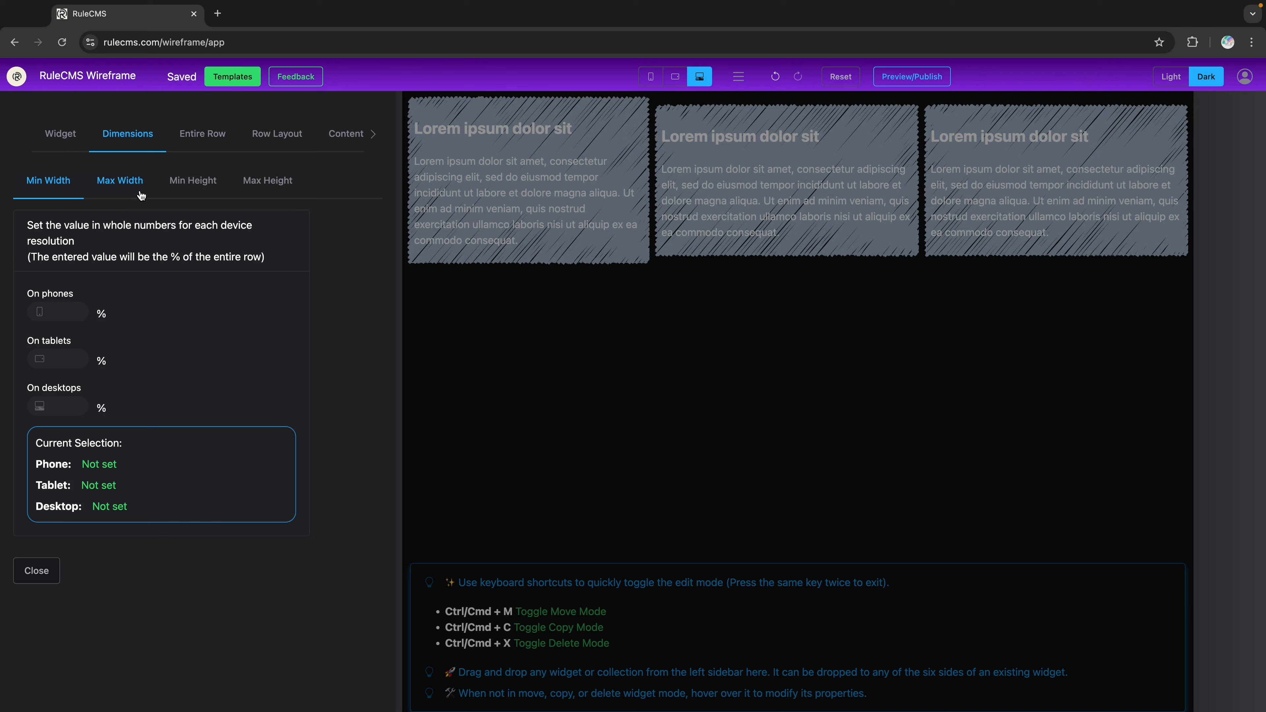
click(140, 194)
click(53, 399)
text(31)
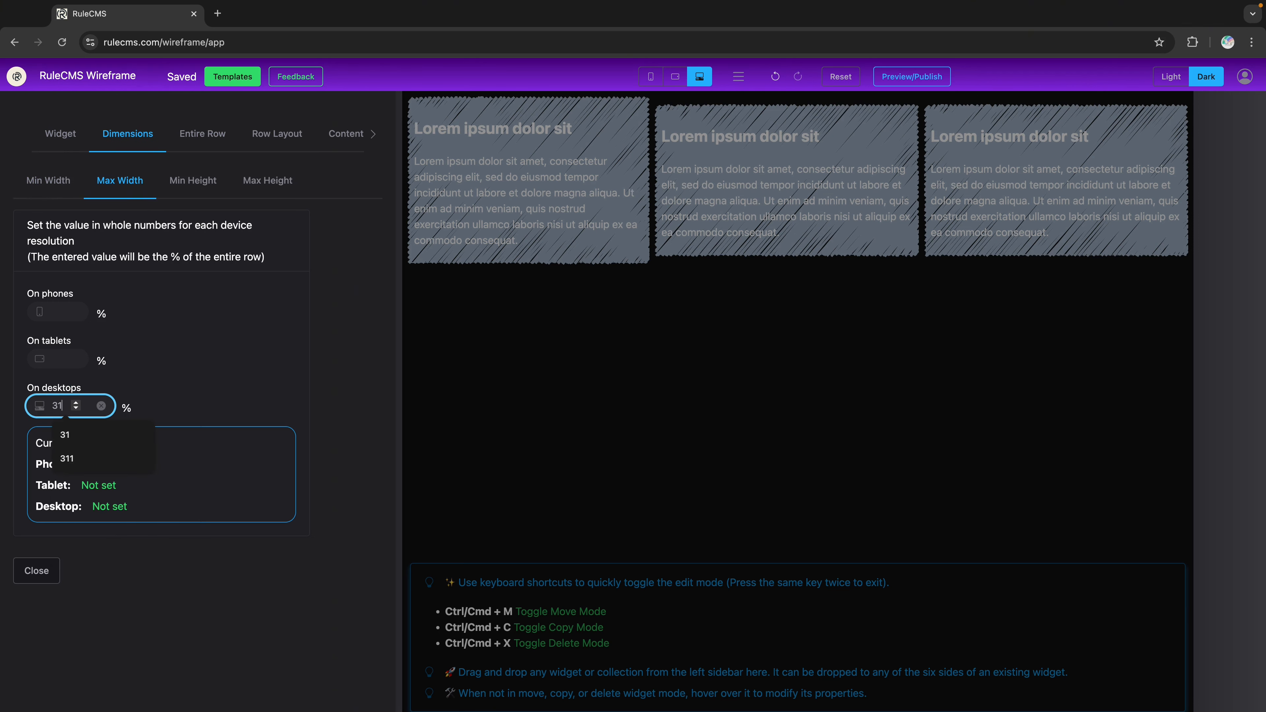
click(522, 449)
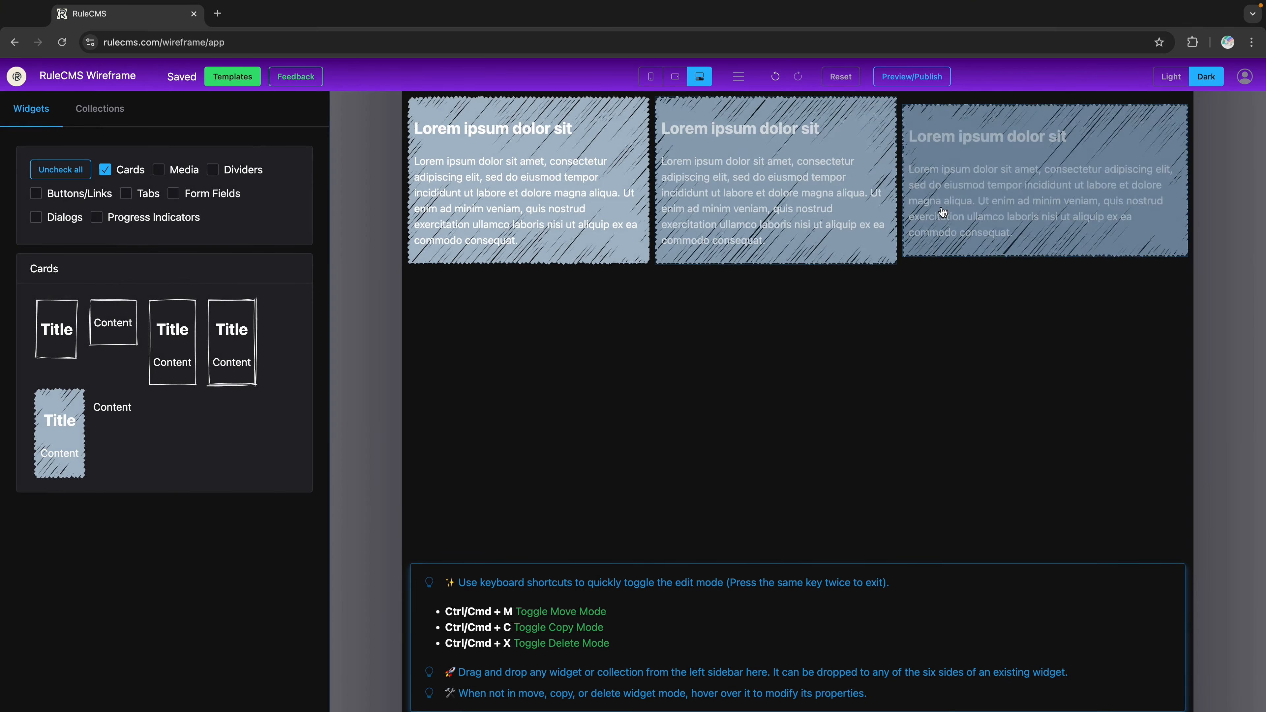
Step: Delete the unresized third card, copy a resized card to the end of the row in its place, and leave copy mode
key(ctrl+x)
click(918, 118)
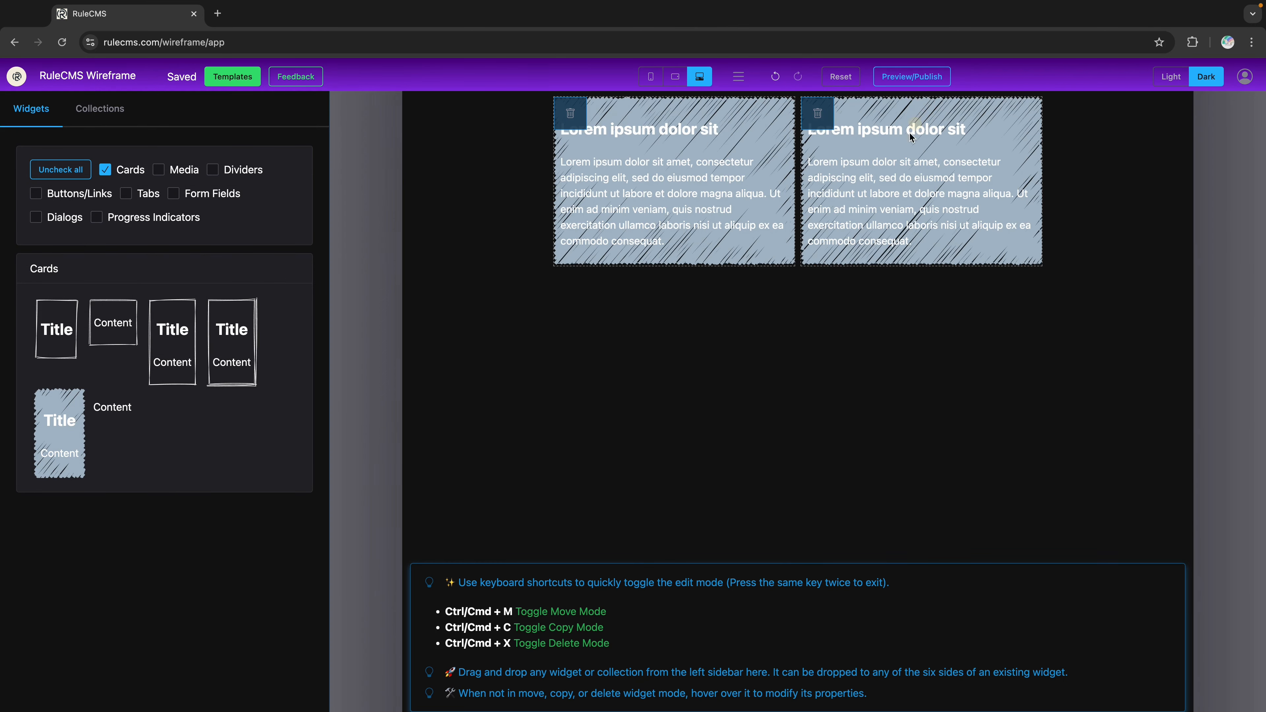
key(ctrl+c)
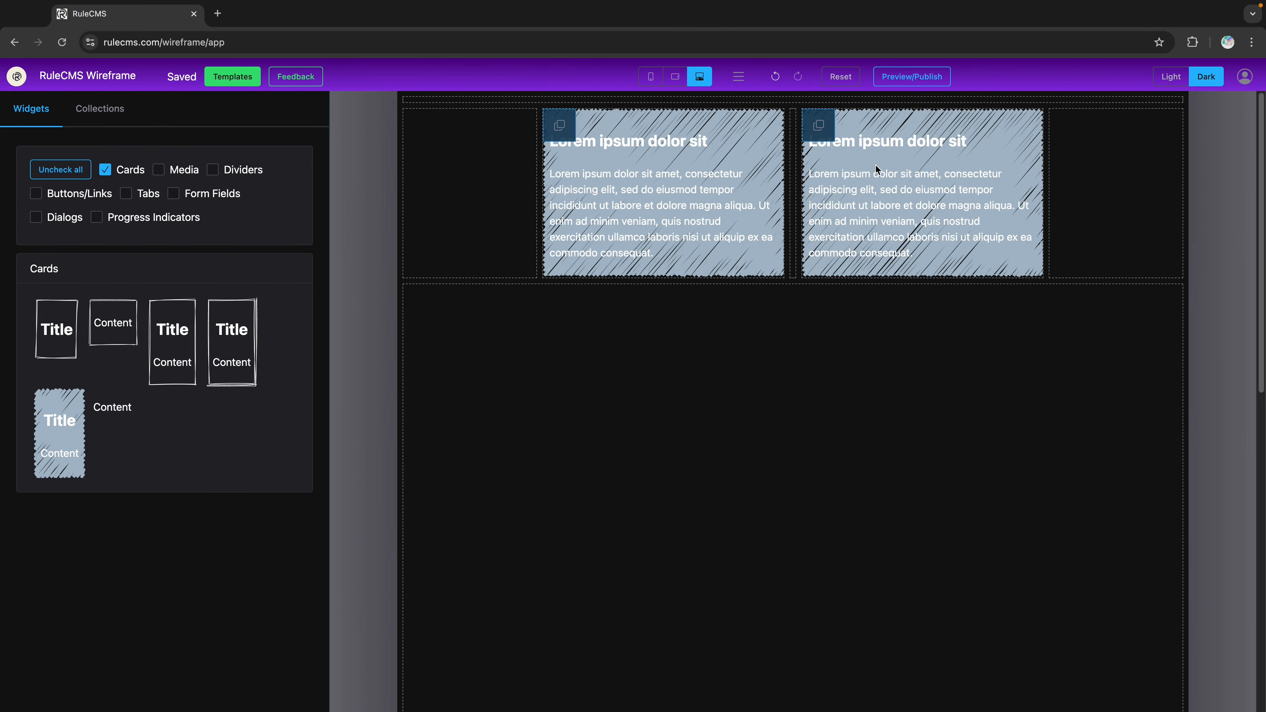
drag(820, 136, 1096, 135)
click(975, 150)
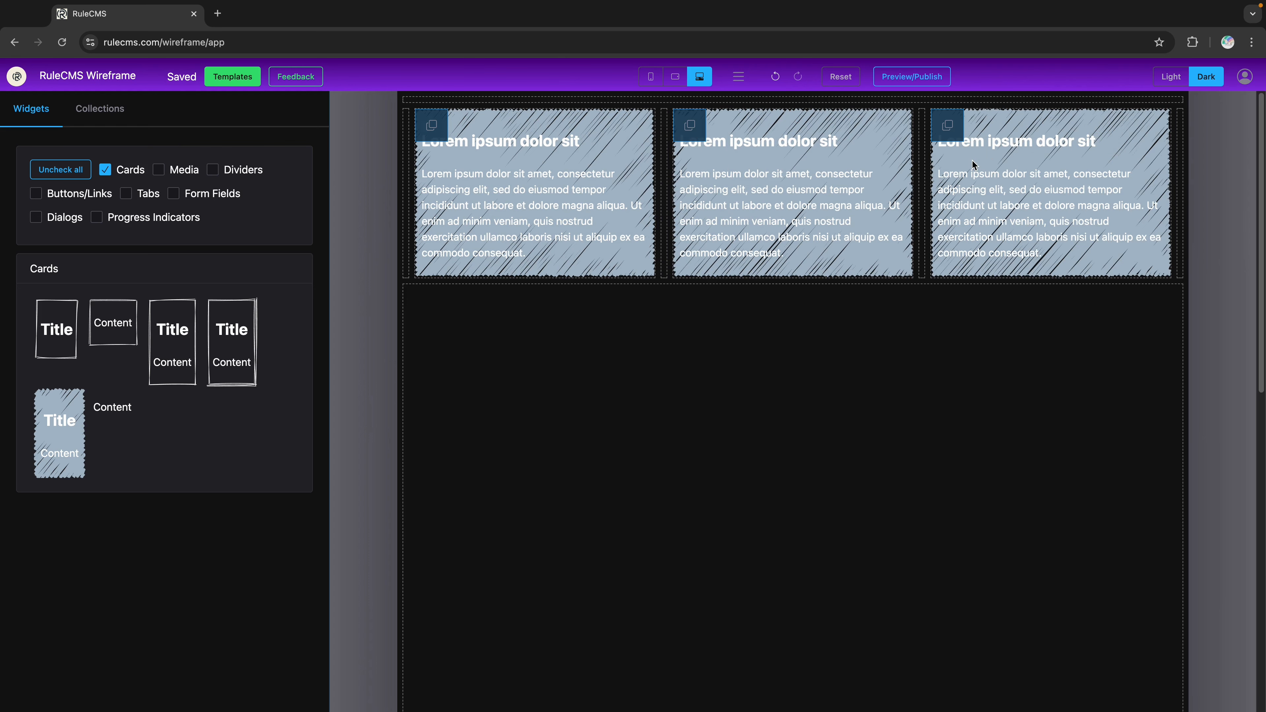
key(ctrl+c)
Step: Check the maximum width settings of a card in the row and close its properties
click(961, 158)
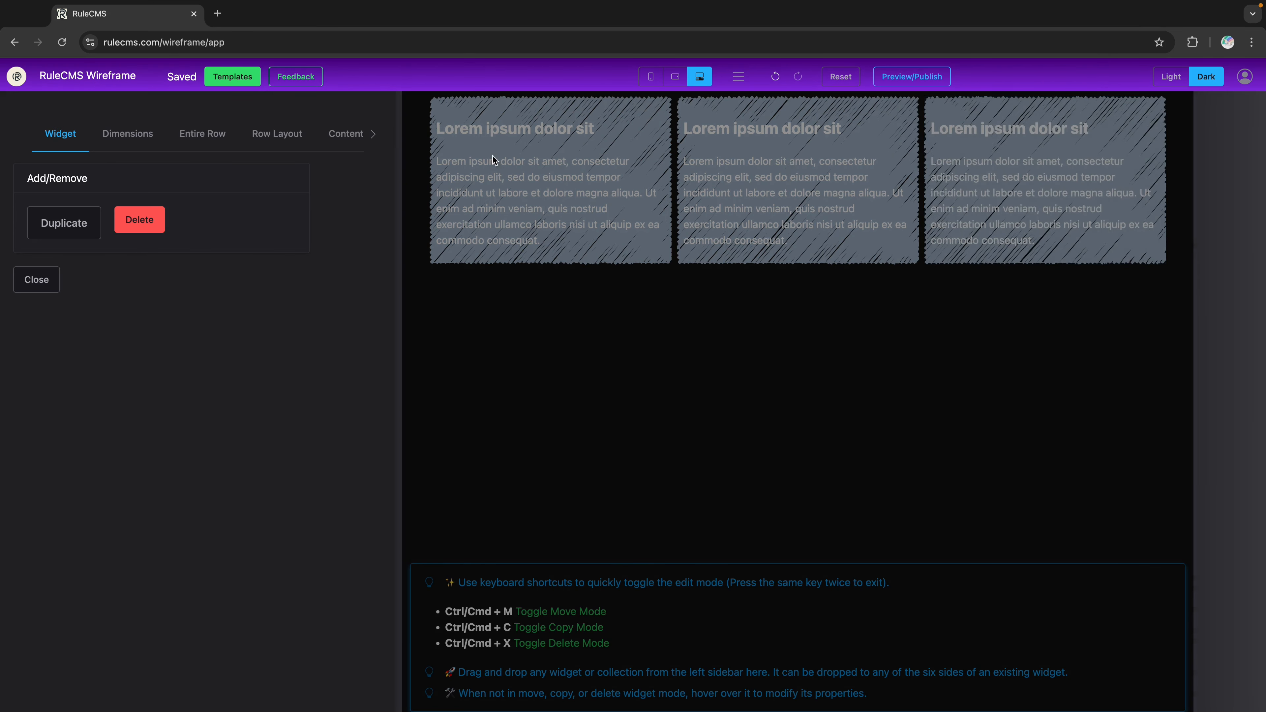
click(129, 135)
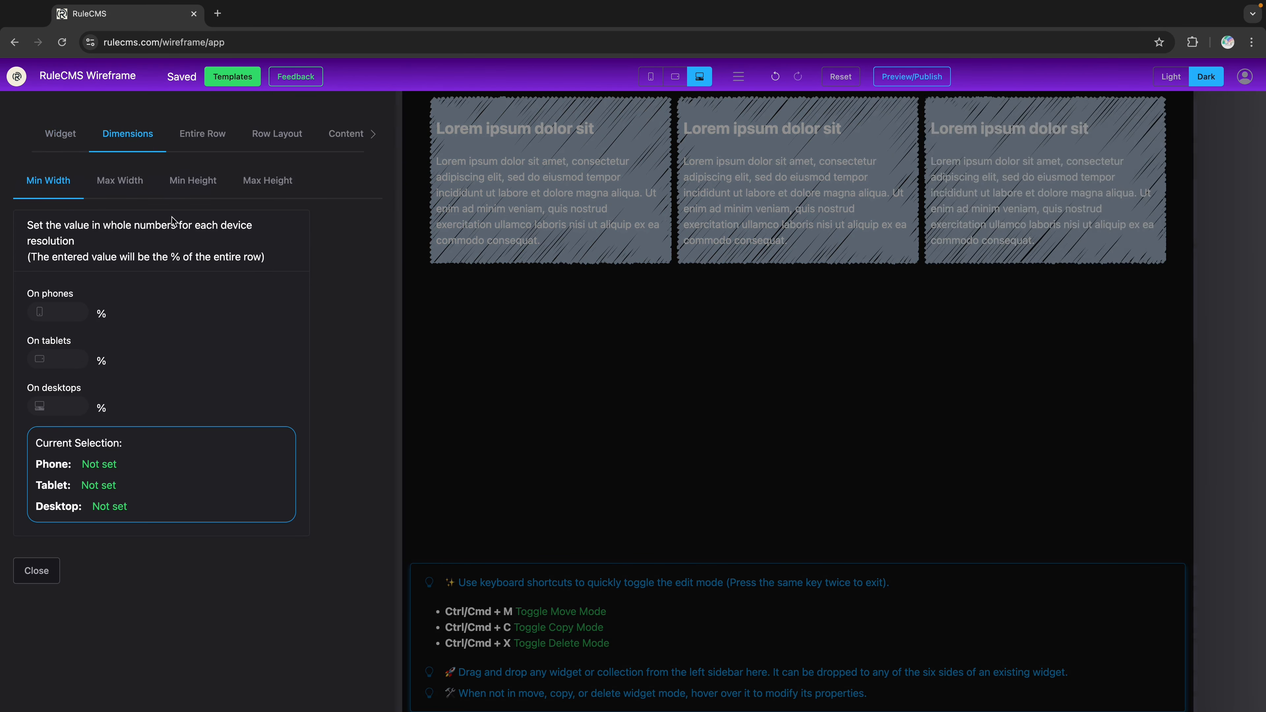
click(132, 182)
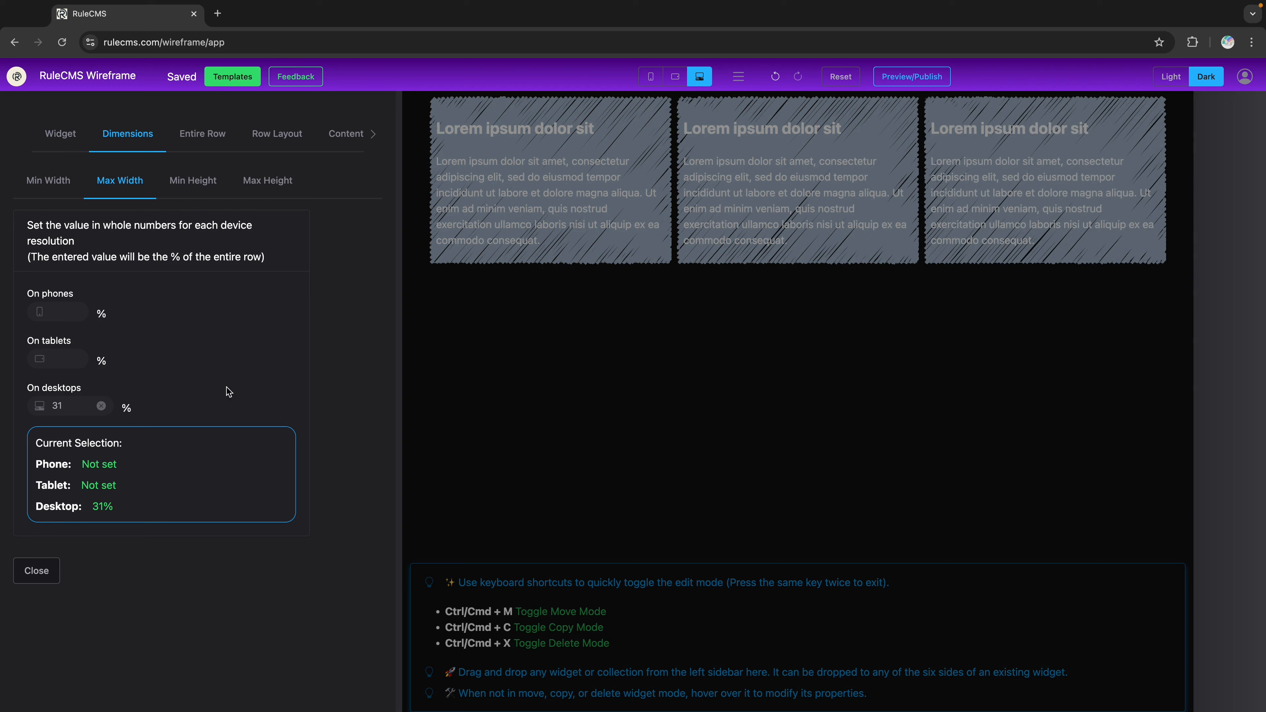
click(24, 578)
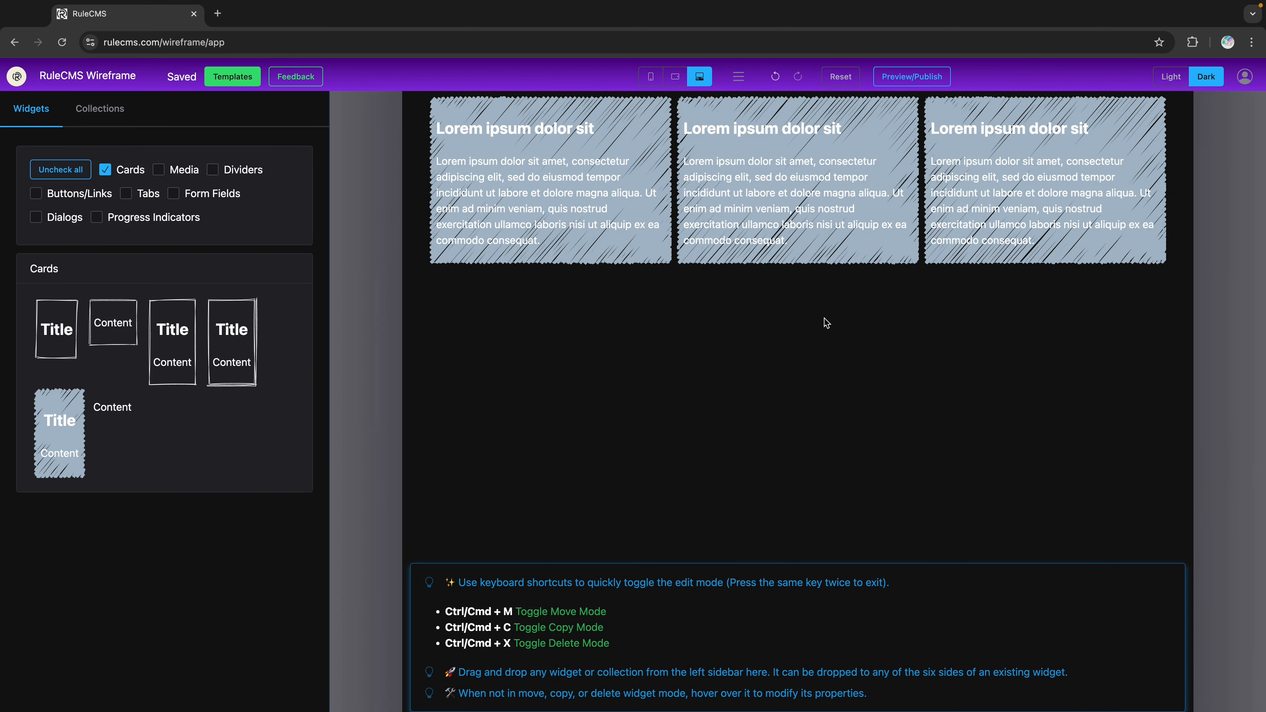
Step: Preview the resized three-card row at desktop, tablet and phone sizes, and return to the editor
click(912, 76)
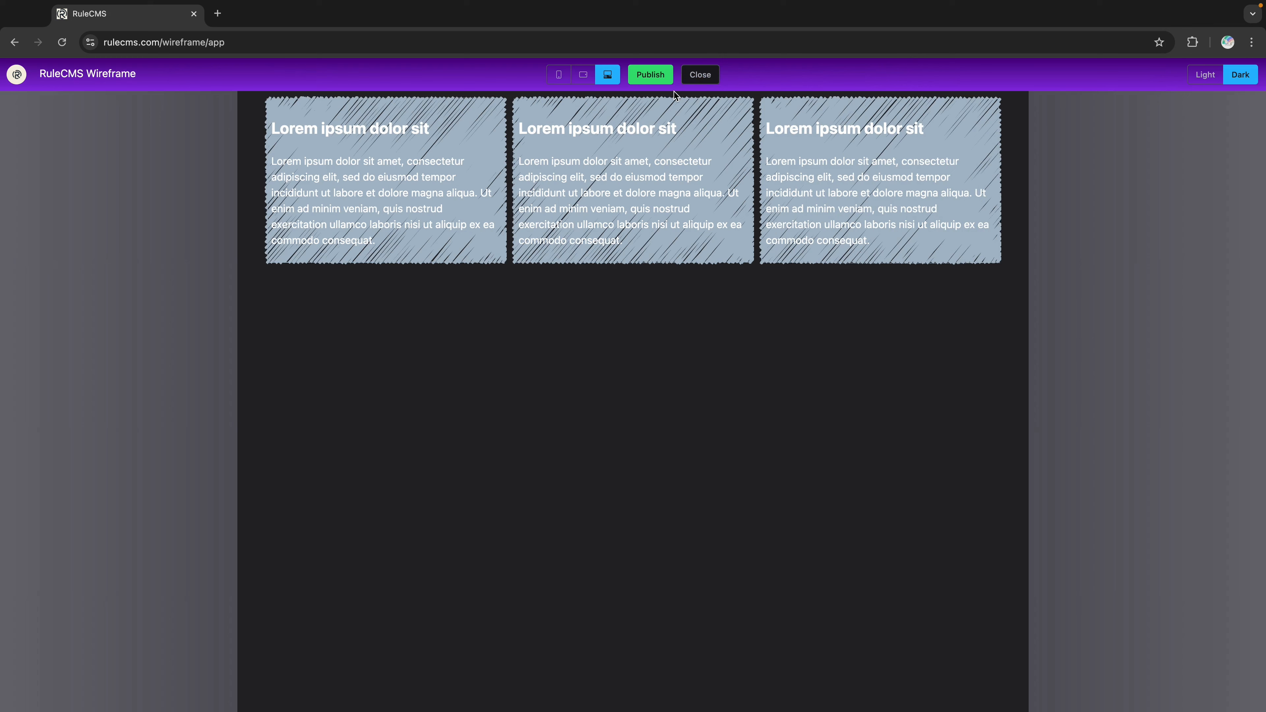
click(580, 77)
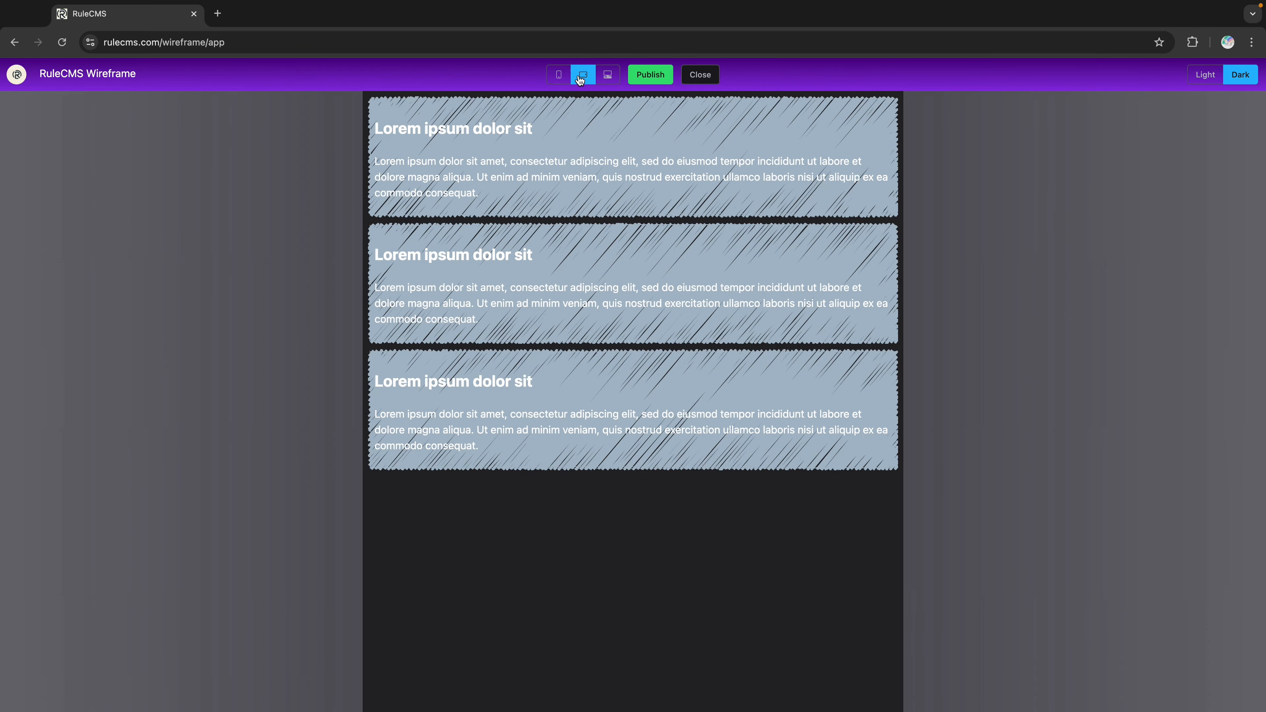
click(557, 77)
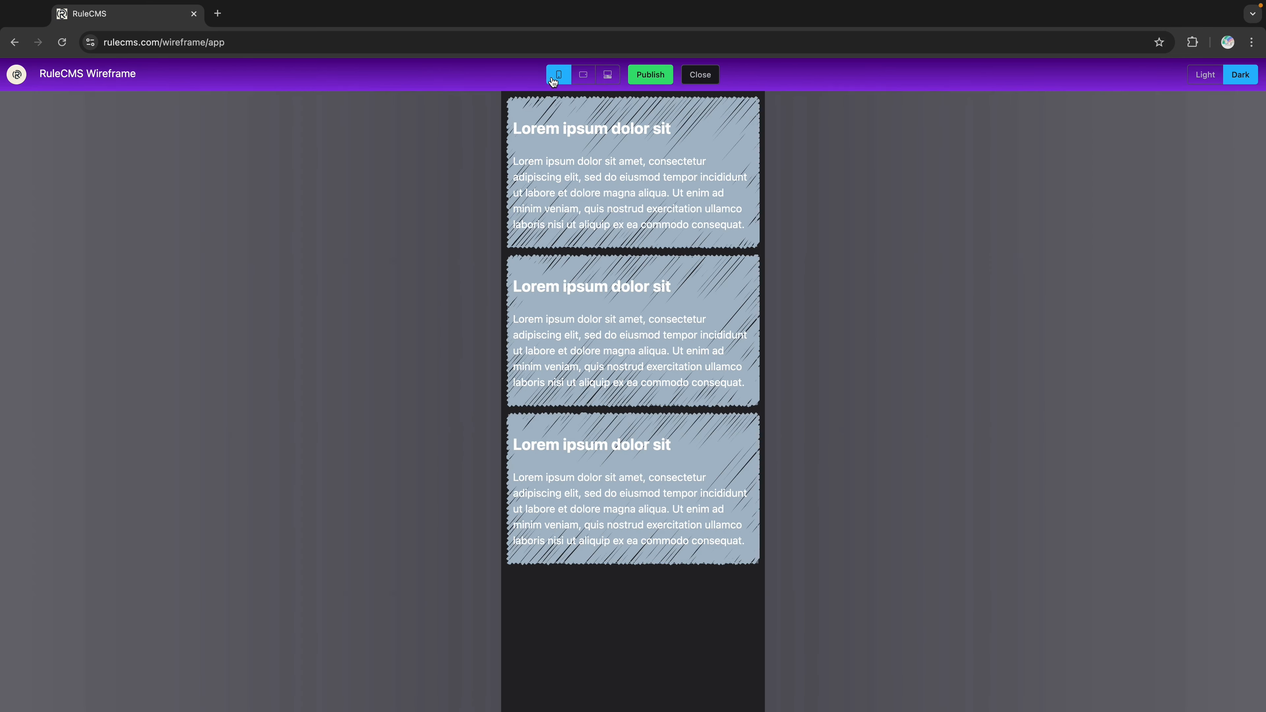
click(699, 76)
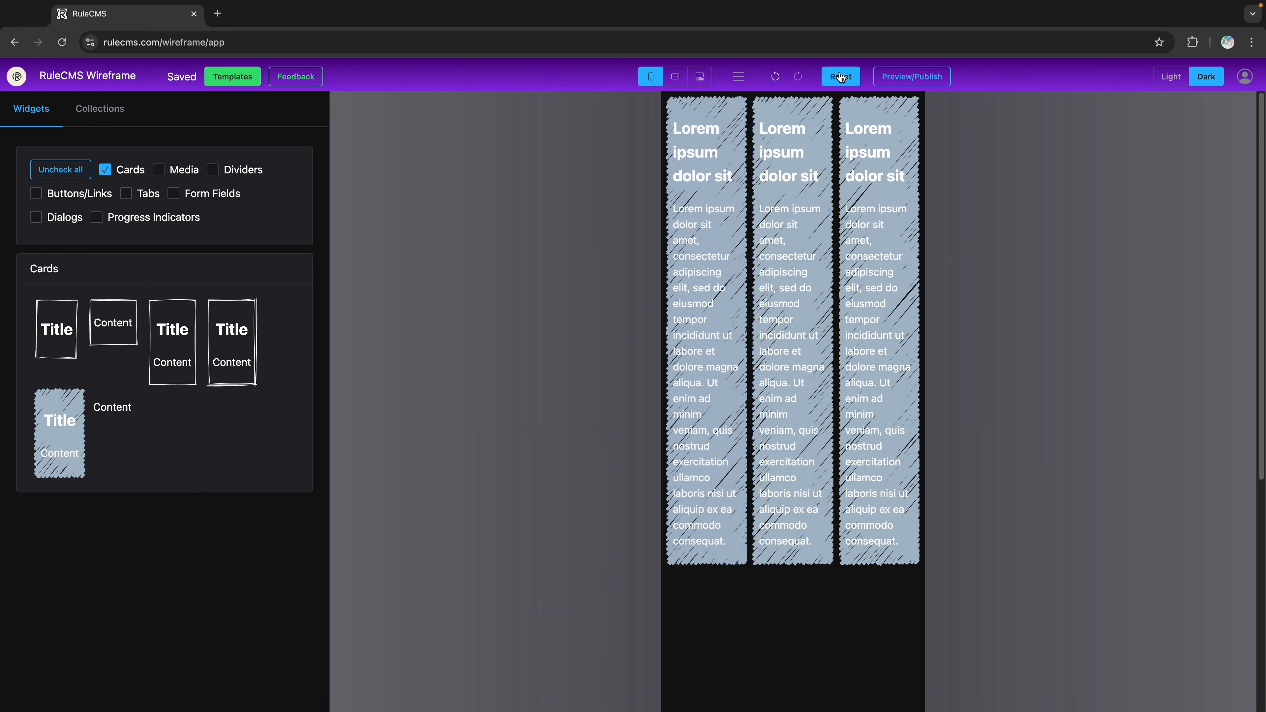
click(926, 76)
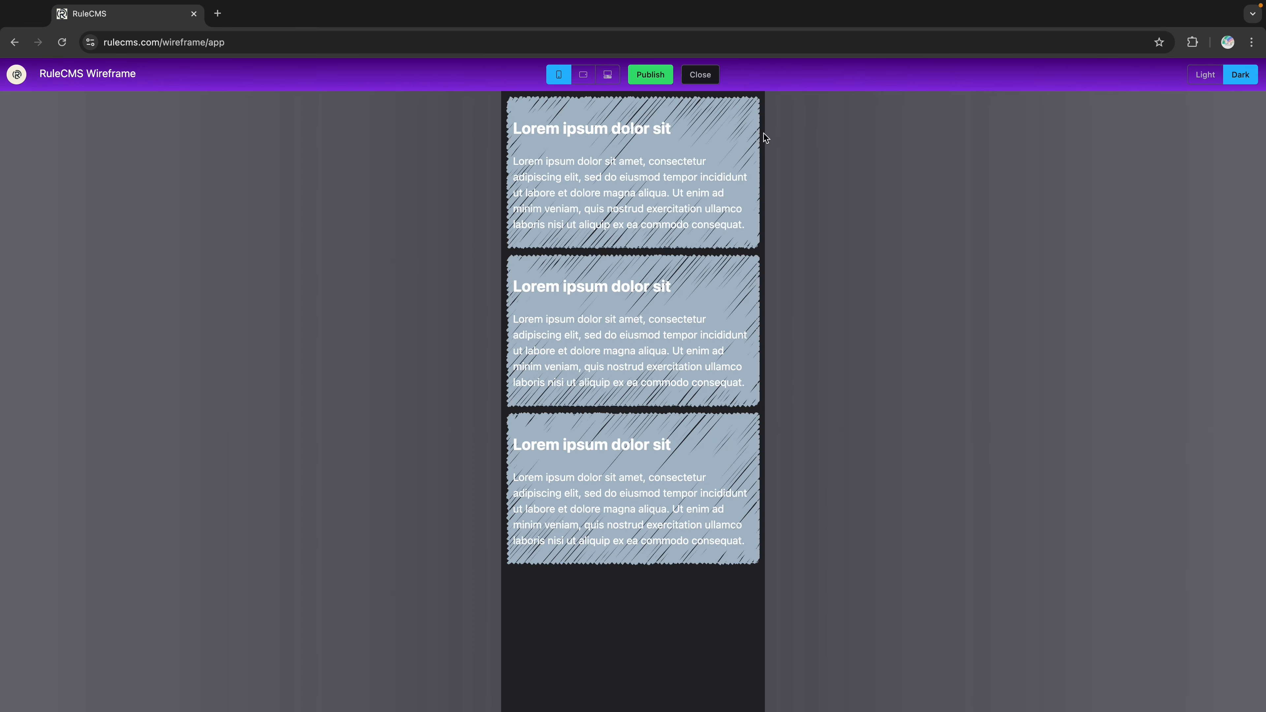
click(700, 75)
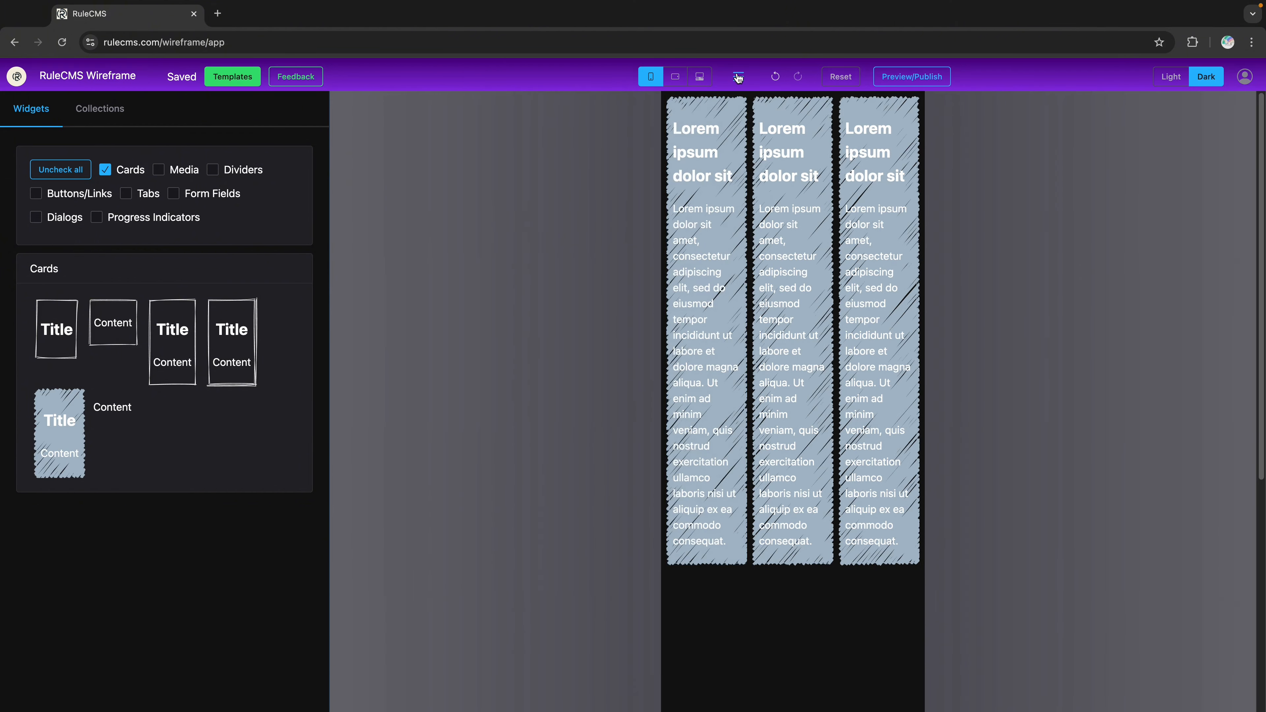
Step: Return to the desktop view and save the three-card row as a collection named "Main content row"
click(711, 78)
click(738, 76)
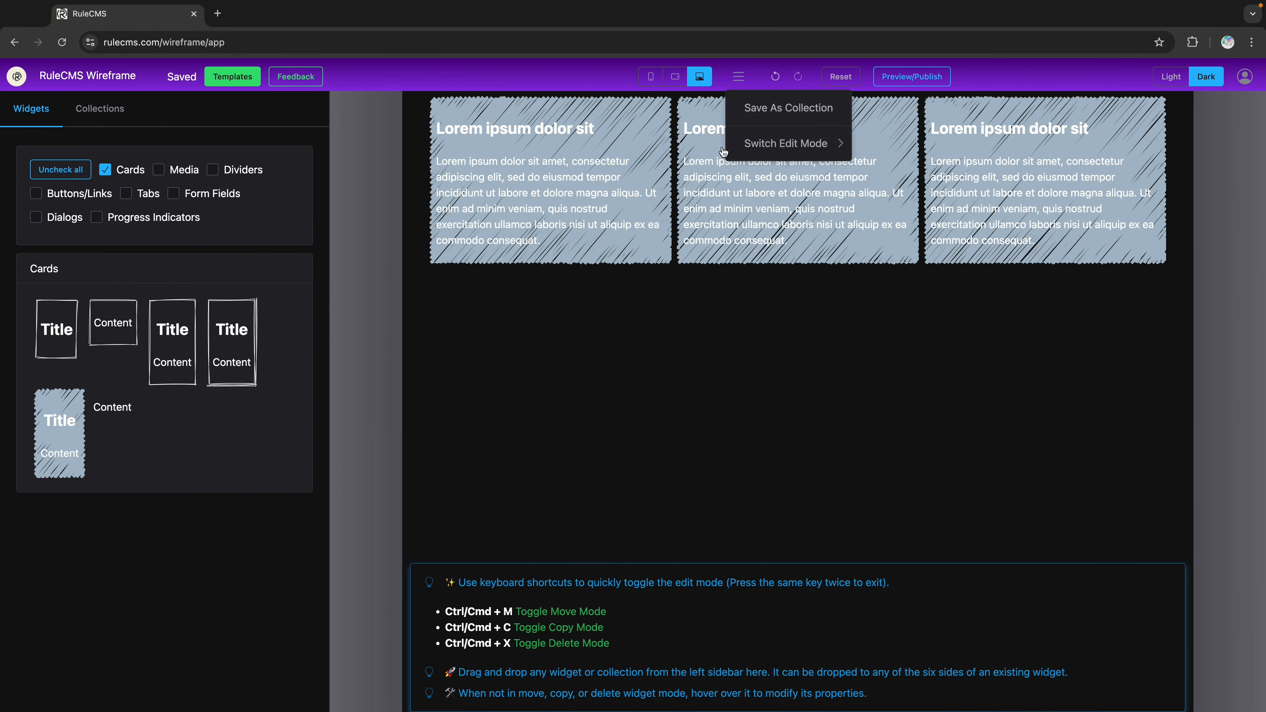
click(743, 106)
click(651, 384)
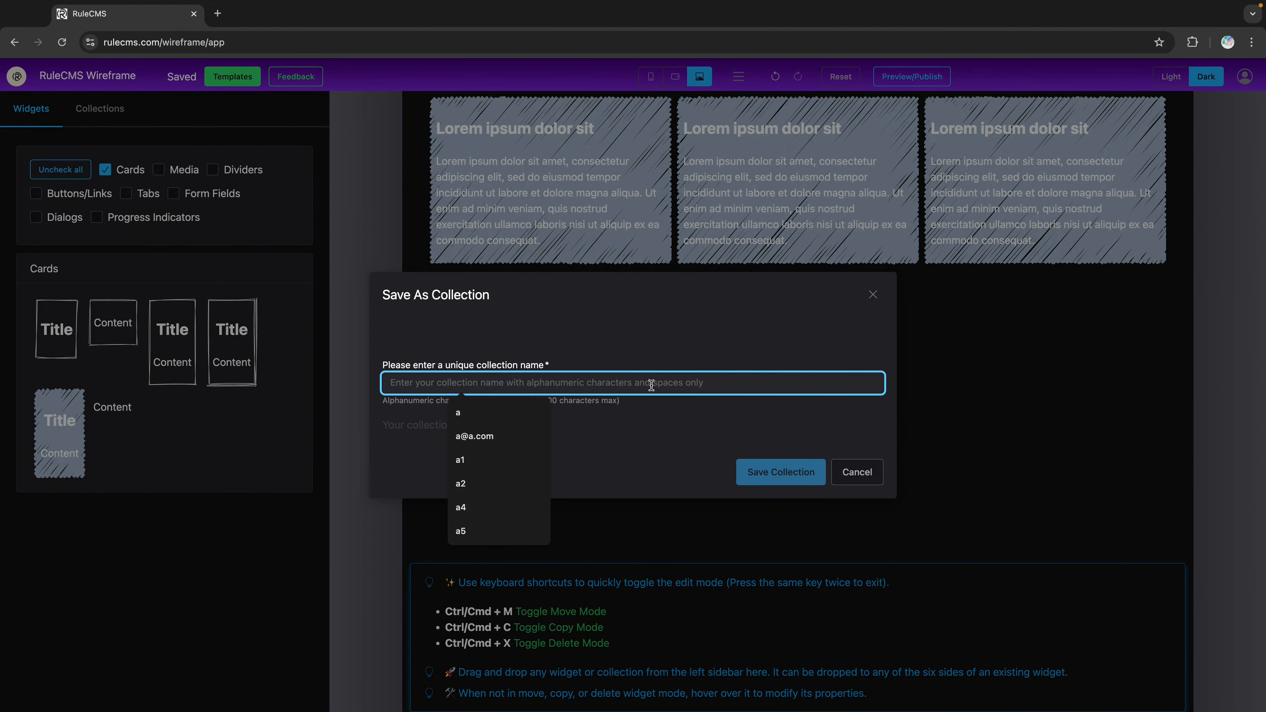
text(Main co)
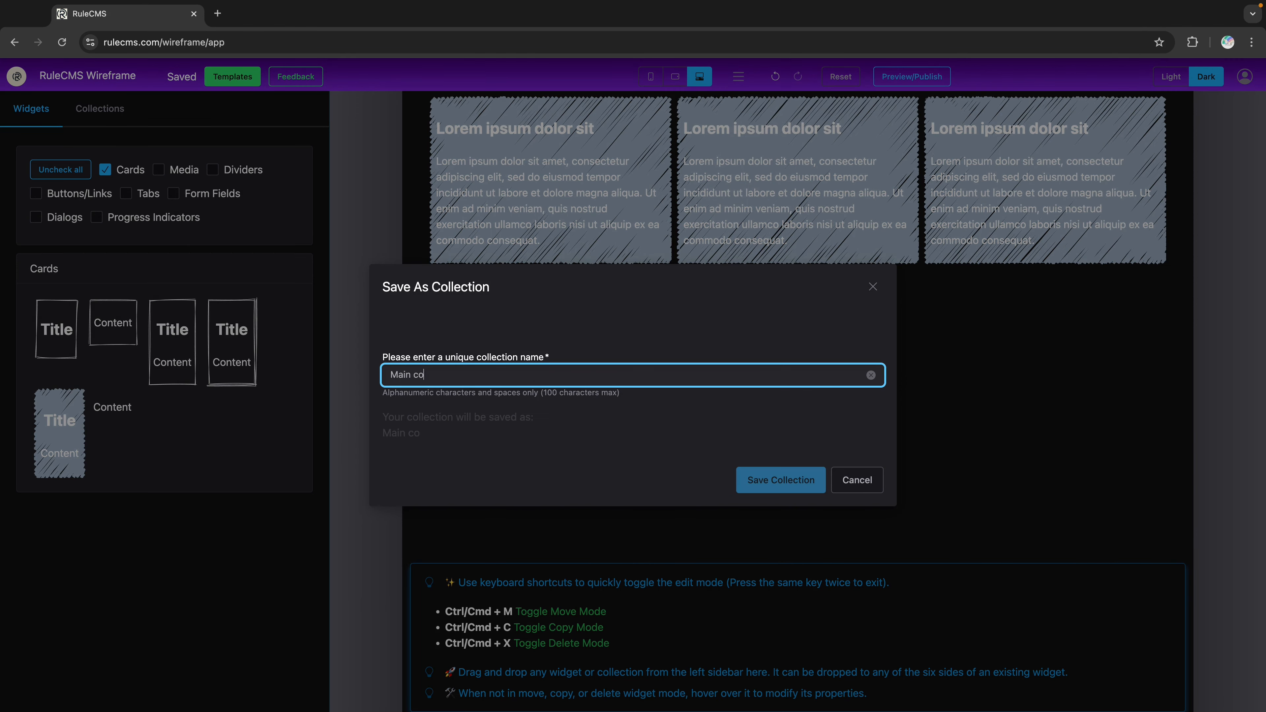
text(ntent row)
click(792, 474)
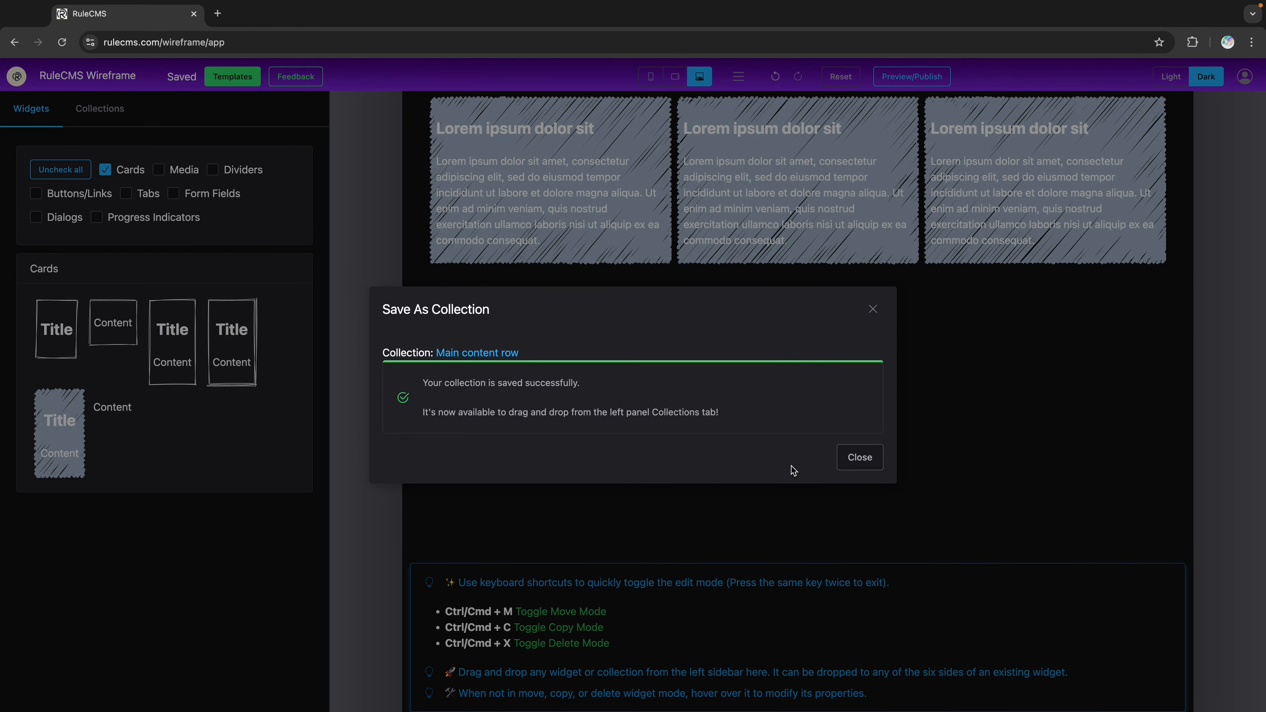
click(872, 309)
Step: Reset the canvas and place the Main content row collection on it
click(840, 76)
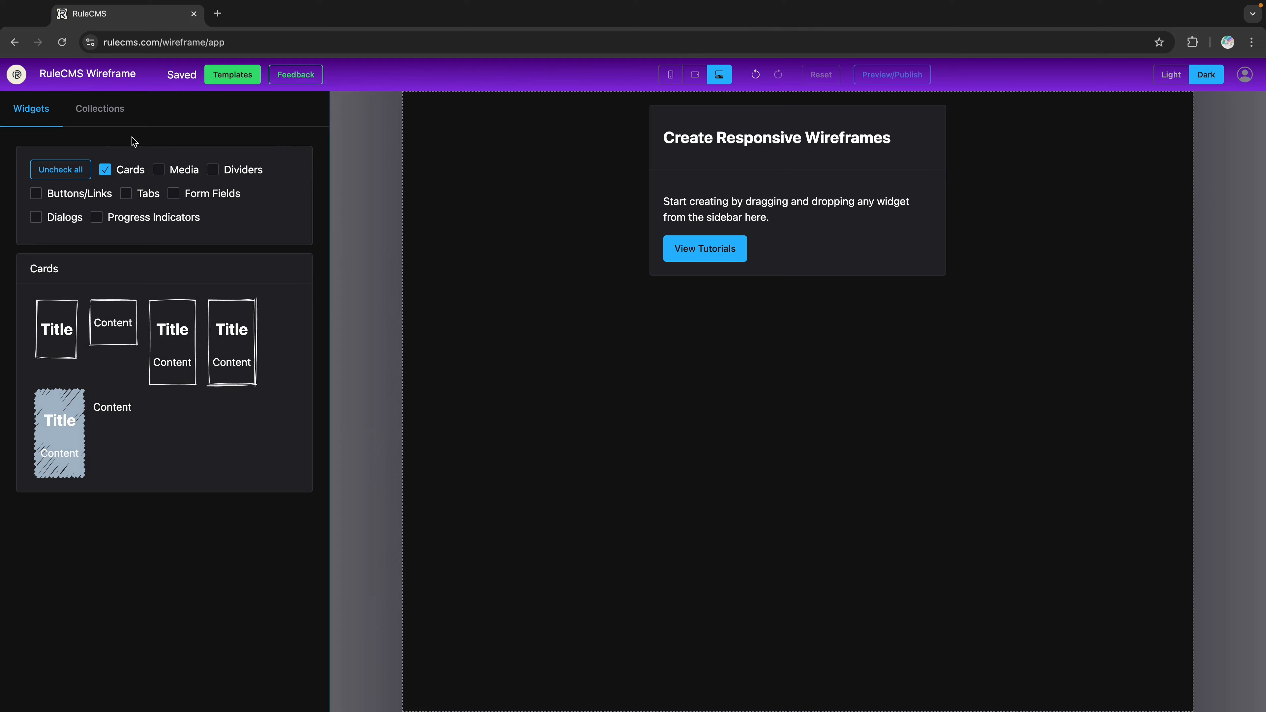
click(120, 108)
drag(271, 374, 588, 348)
Step: Copy the placed main content row below itself to stack three rows of cards
key(ctrl+c)
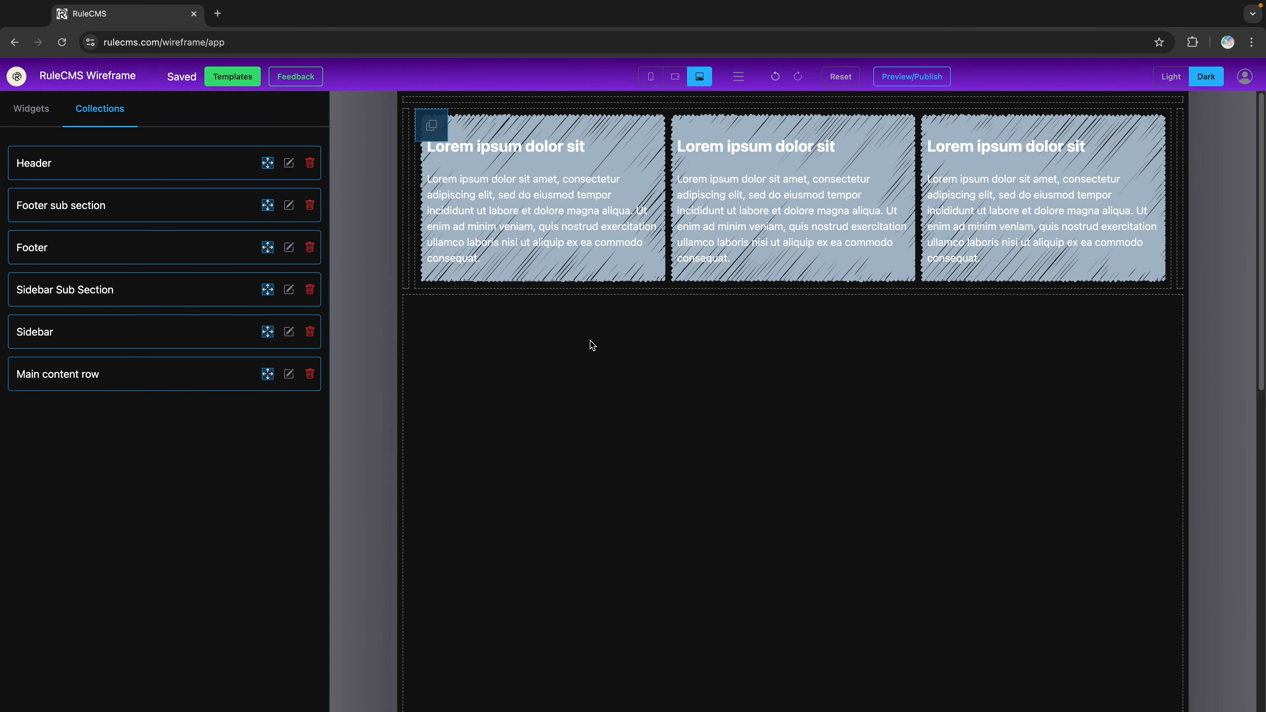
drag(431, 124, 524, 361)
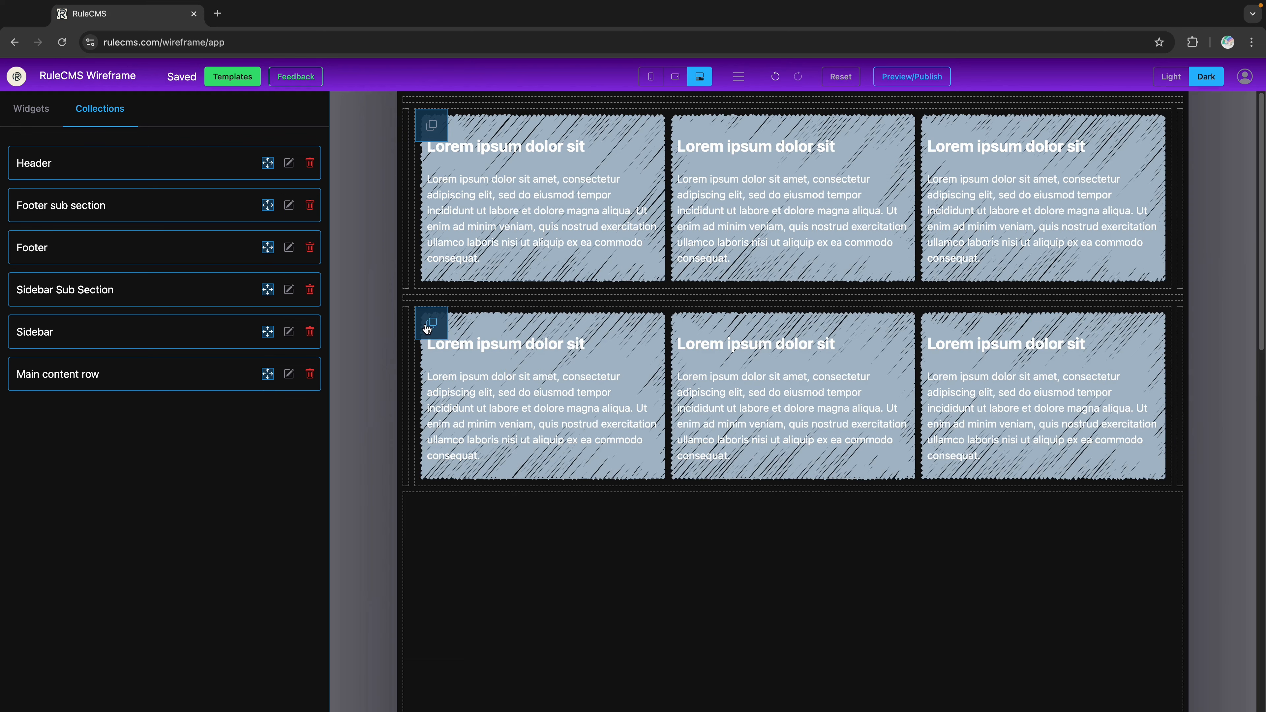
drag(431, 323, 489, 529)
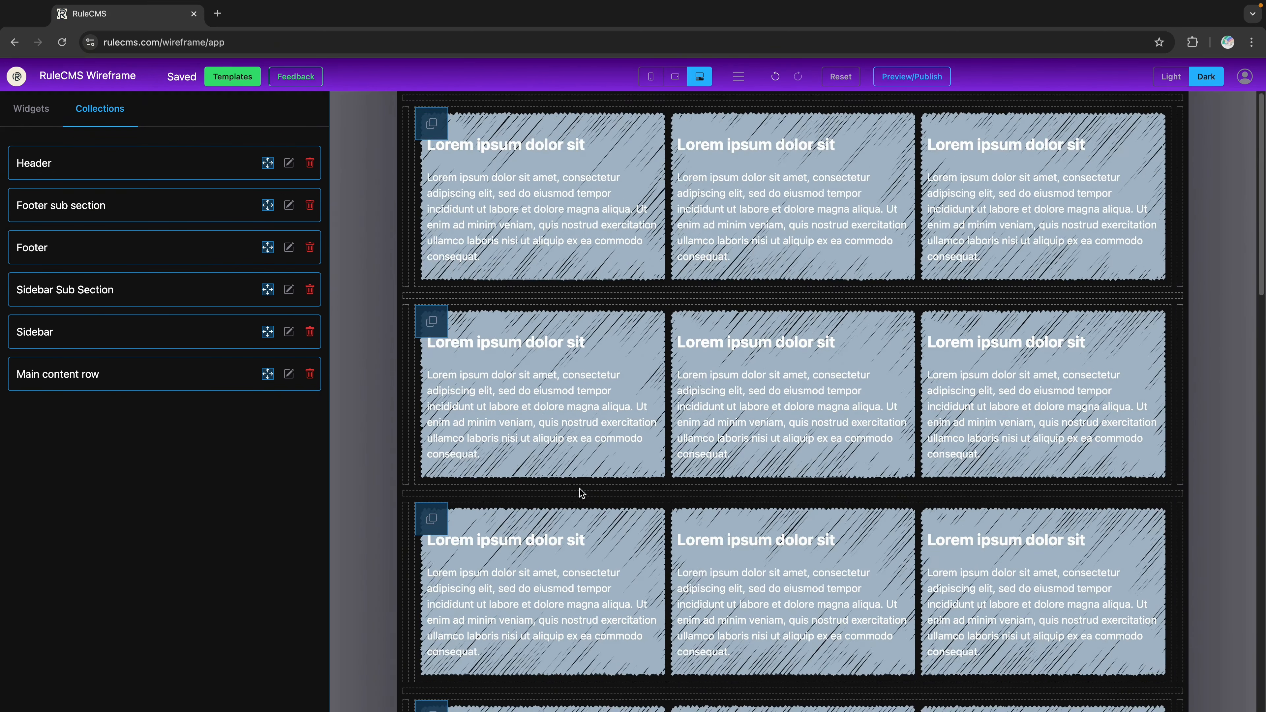
scroll(581, 493, down, 4)
scroll(581, 492, up, 4)
Step: Save the stacked card rows as a collection named "Main section" and close the confirmation
click(681, 375)
text(Main Section)
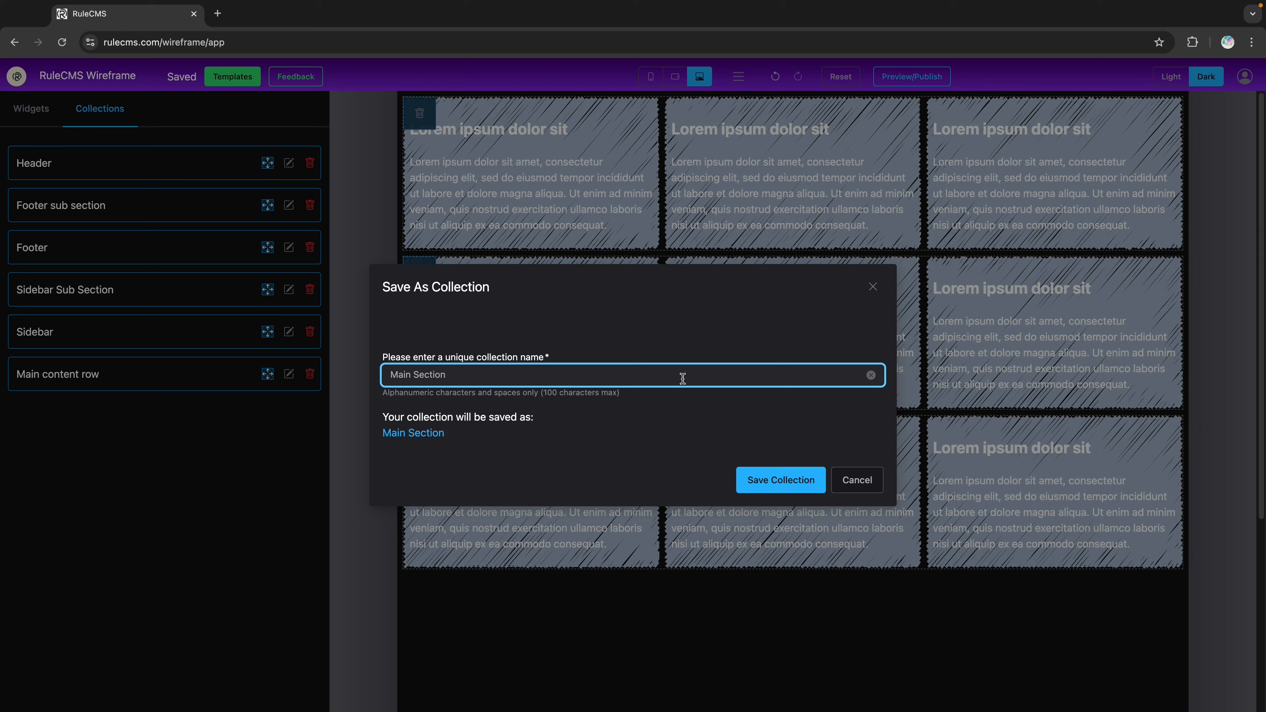
click(419, 375)
key(BackSpace)
text(s)
click(766, 471)
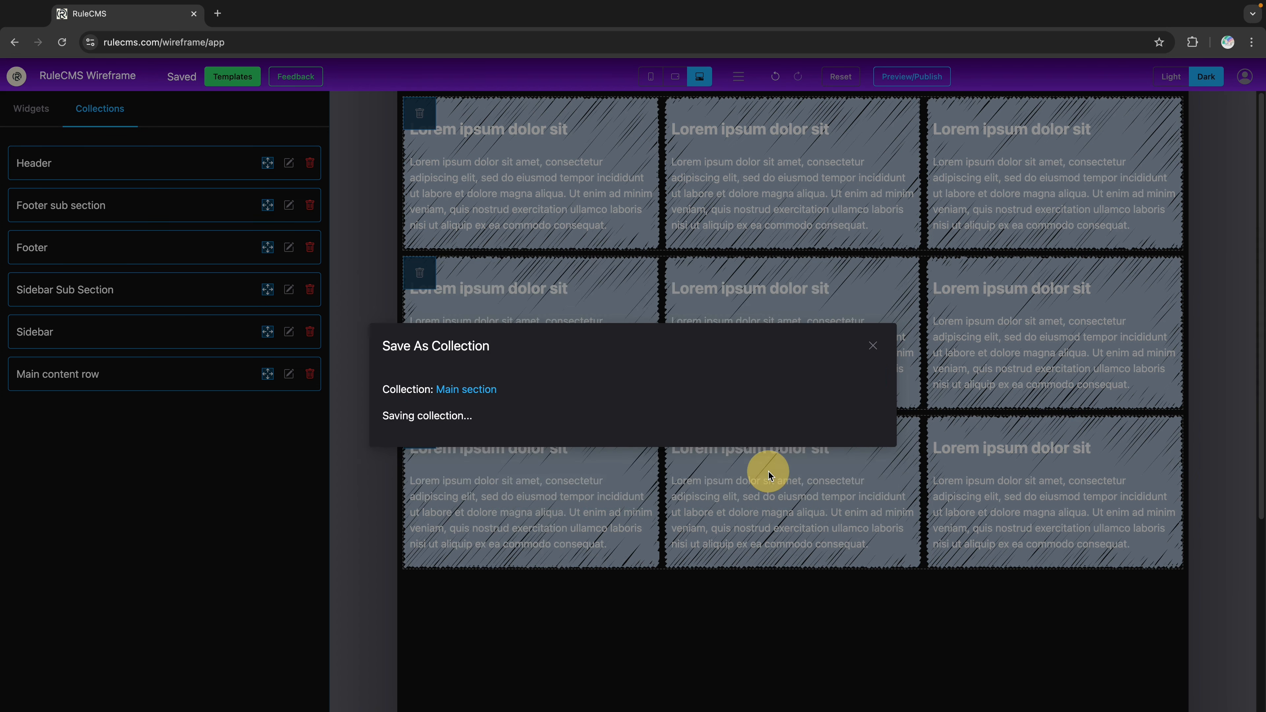
click(857, 455)
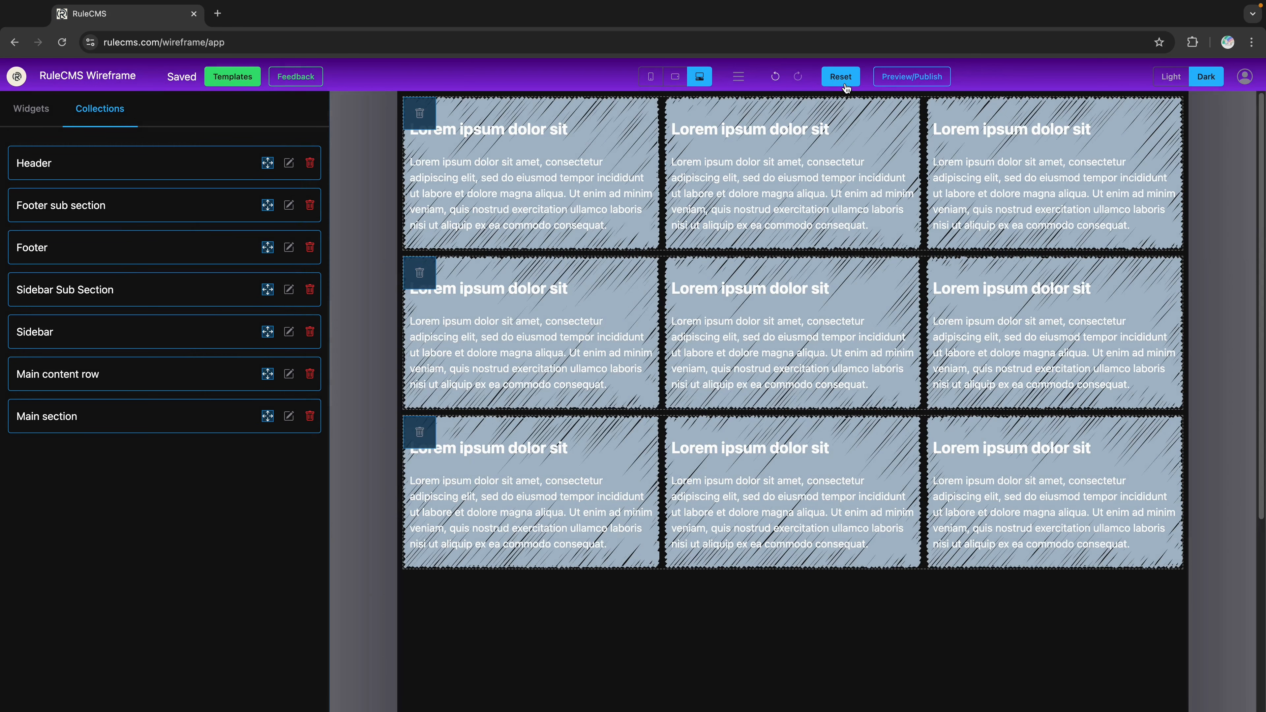
Step: Reset the canvas and assemble the page from the Header, the Sidebar with the Main section beside it, and the Footer collections
click(842, 79)
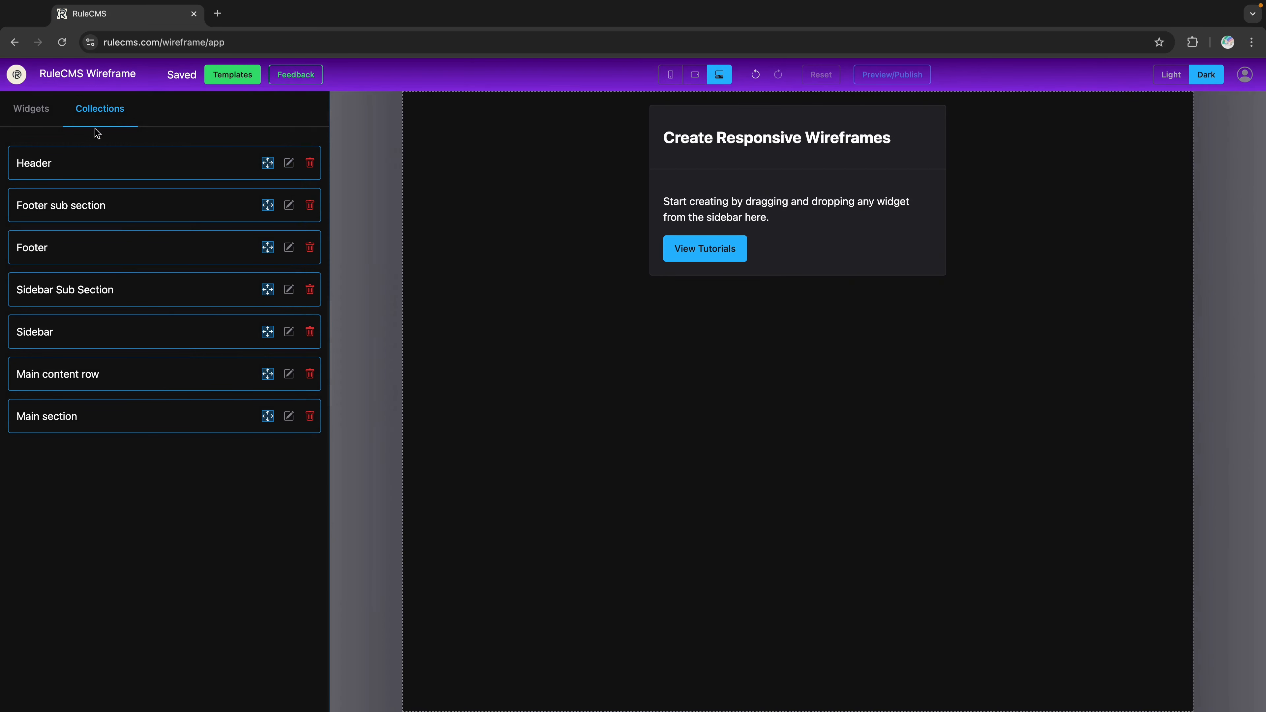
drag(267, 163, 517, 175)
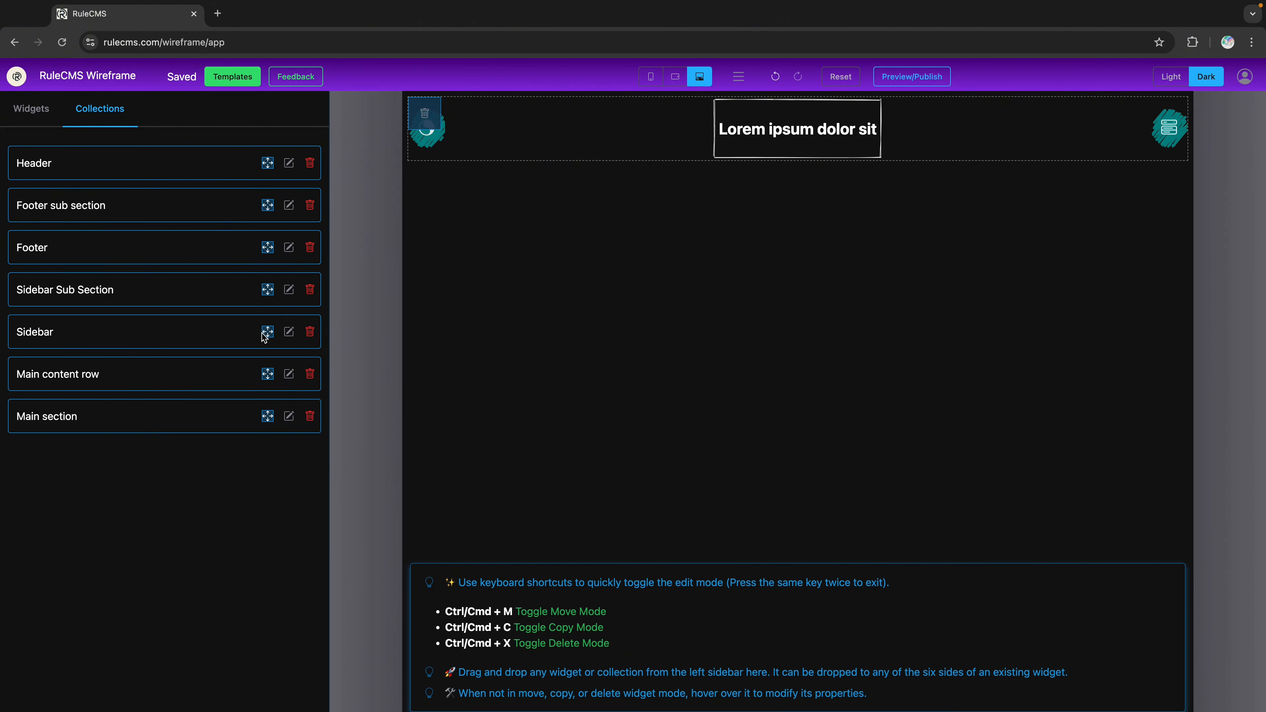
drag(264, 338, 520, 311)
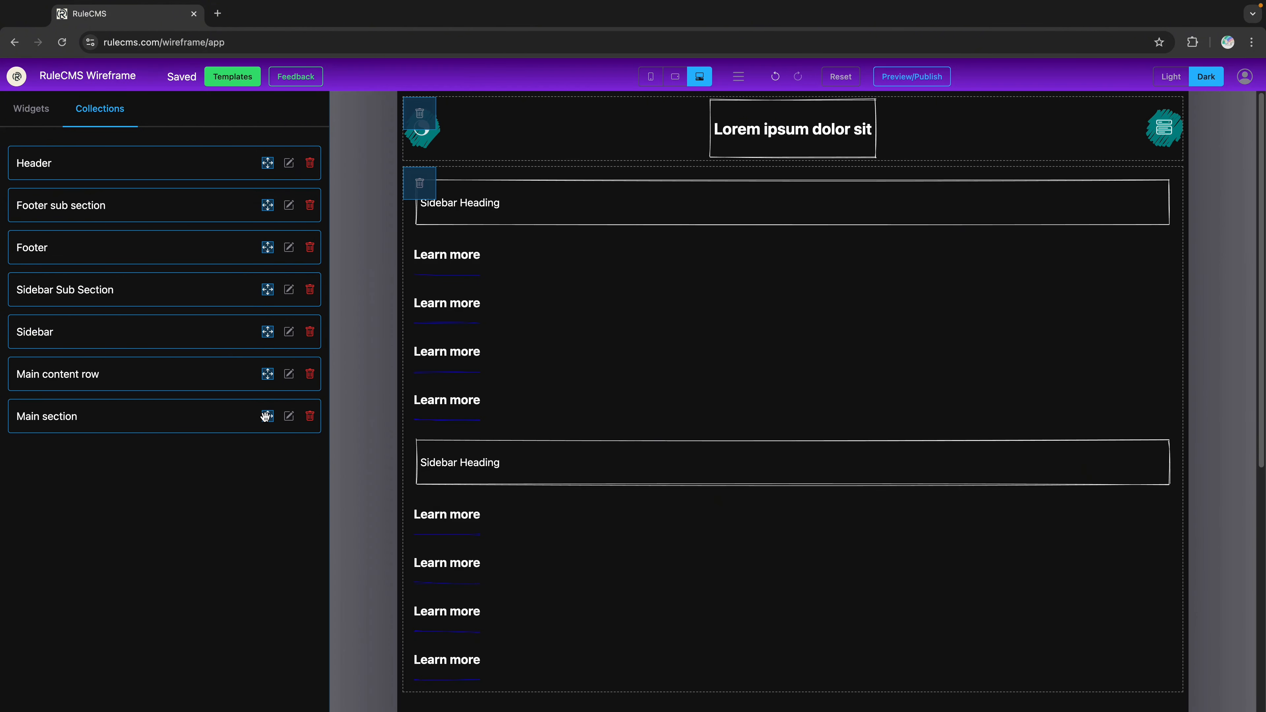
drag(265, 416, 946, 324)
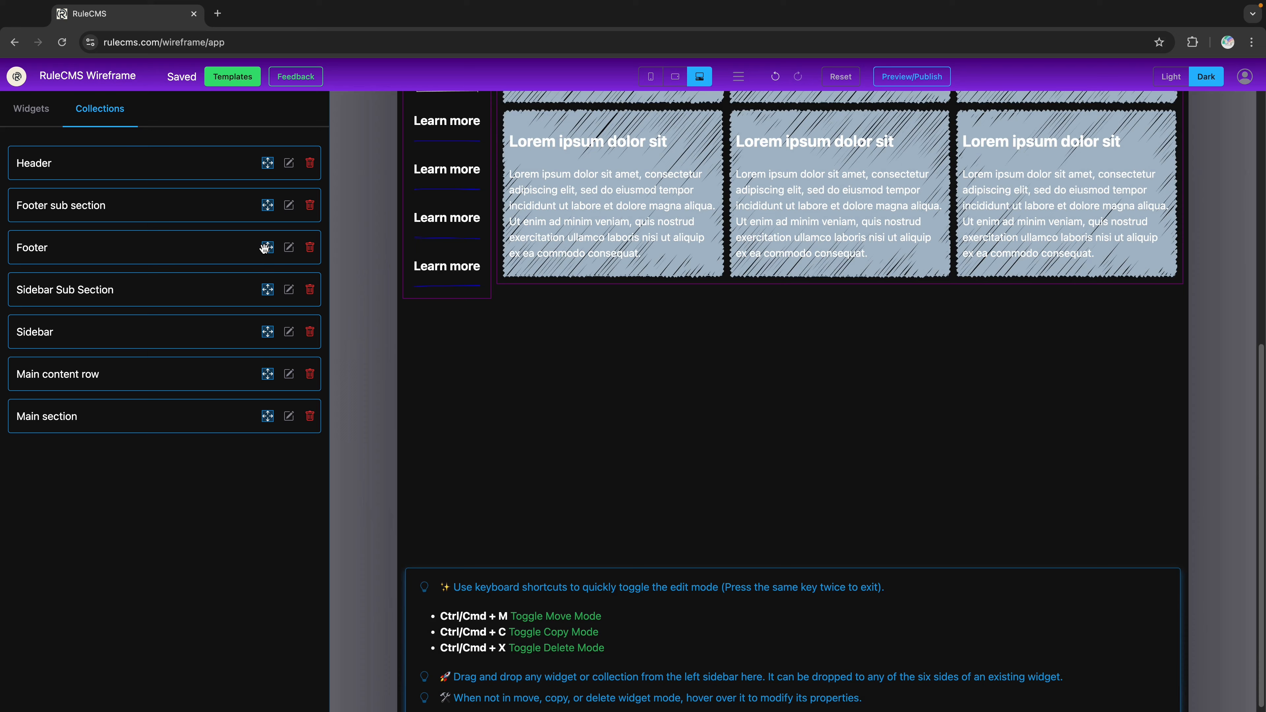
drag(265, 247, 616, 670)
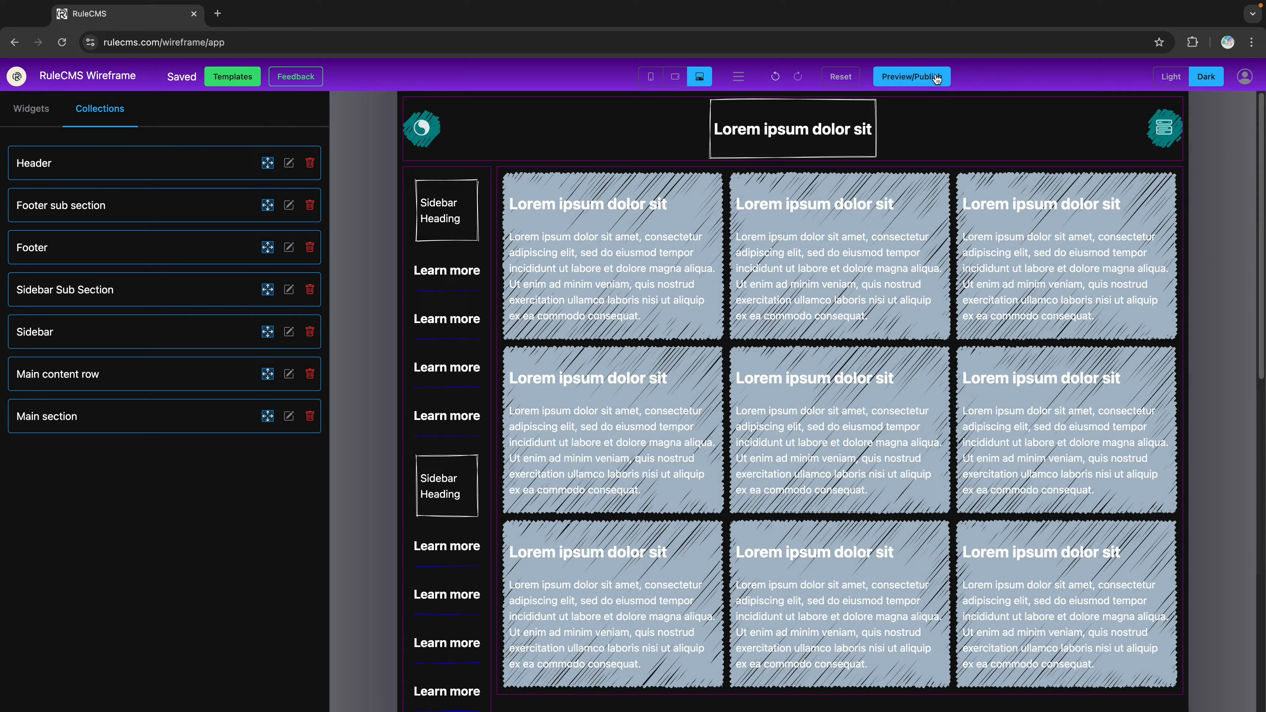
Step: Preview the assembled page from header to footer in desktop, tablet and mobile views, and close the preview
click(912, 76)
scroll(793, 143, down, 5)
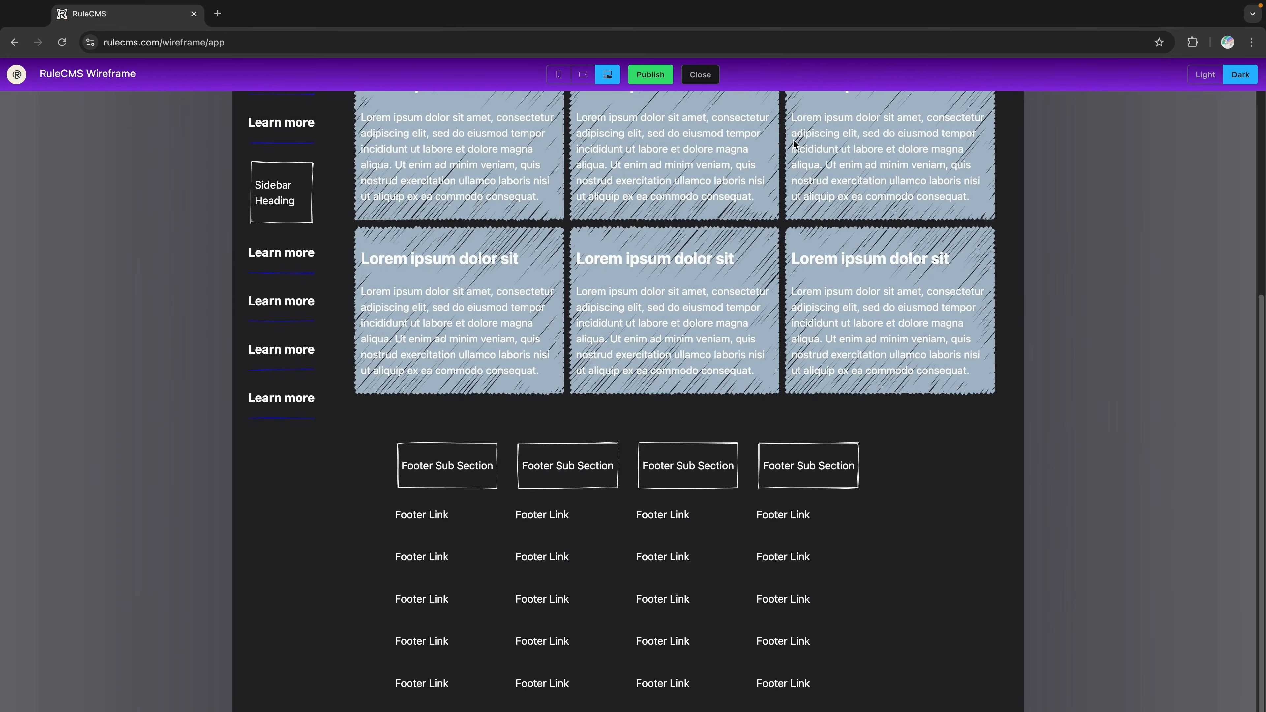
scroll(791, 138, up, 5)
click(582, 74)
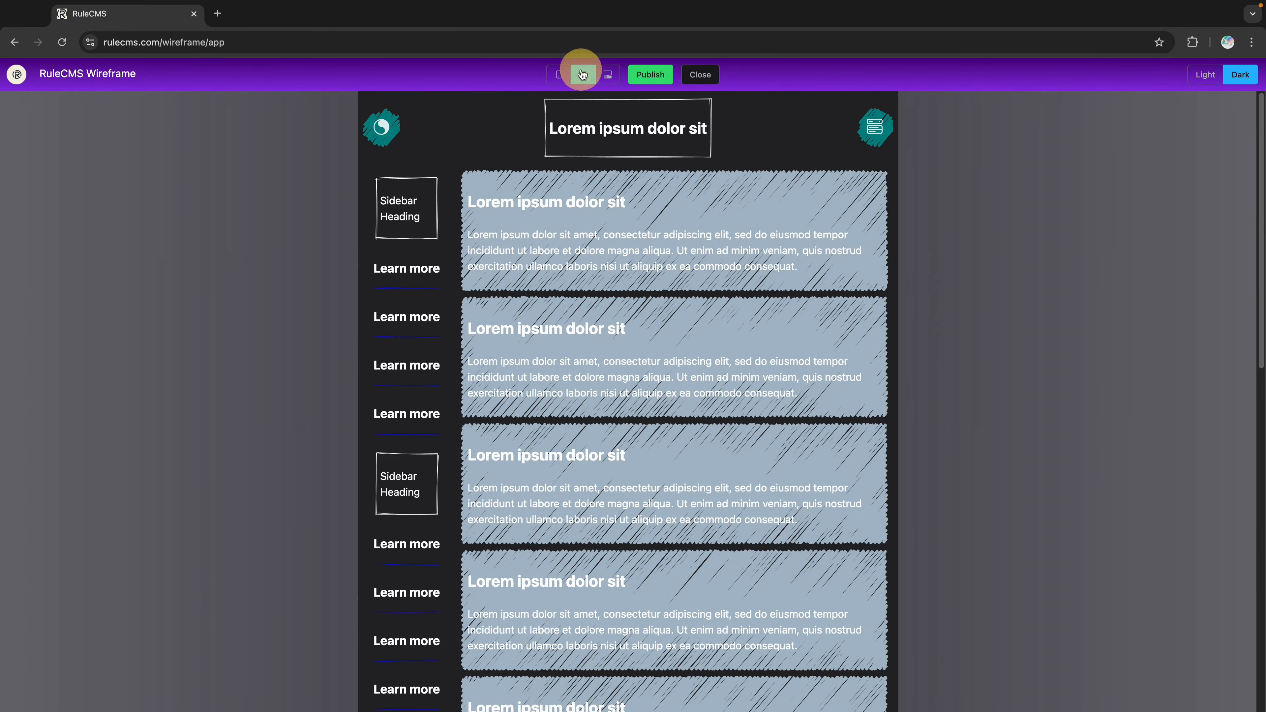
scroll(645, 363, down, 5)
scroll(645, 362, up, 5)
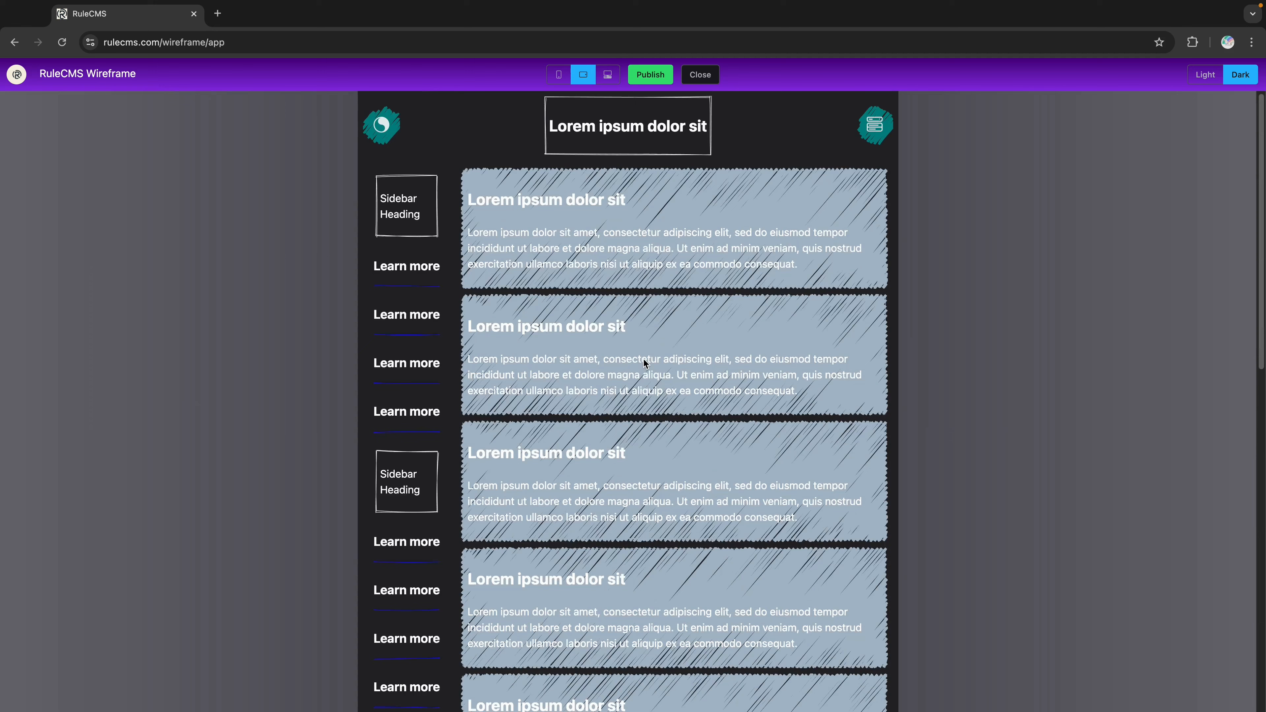
click(559, 75)
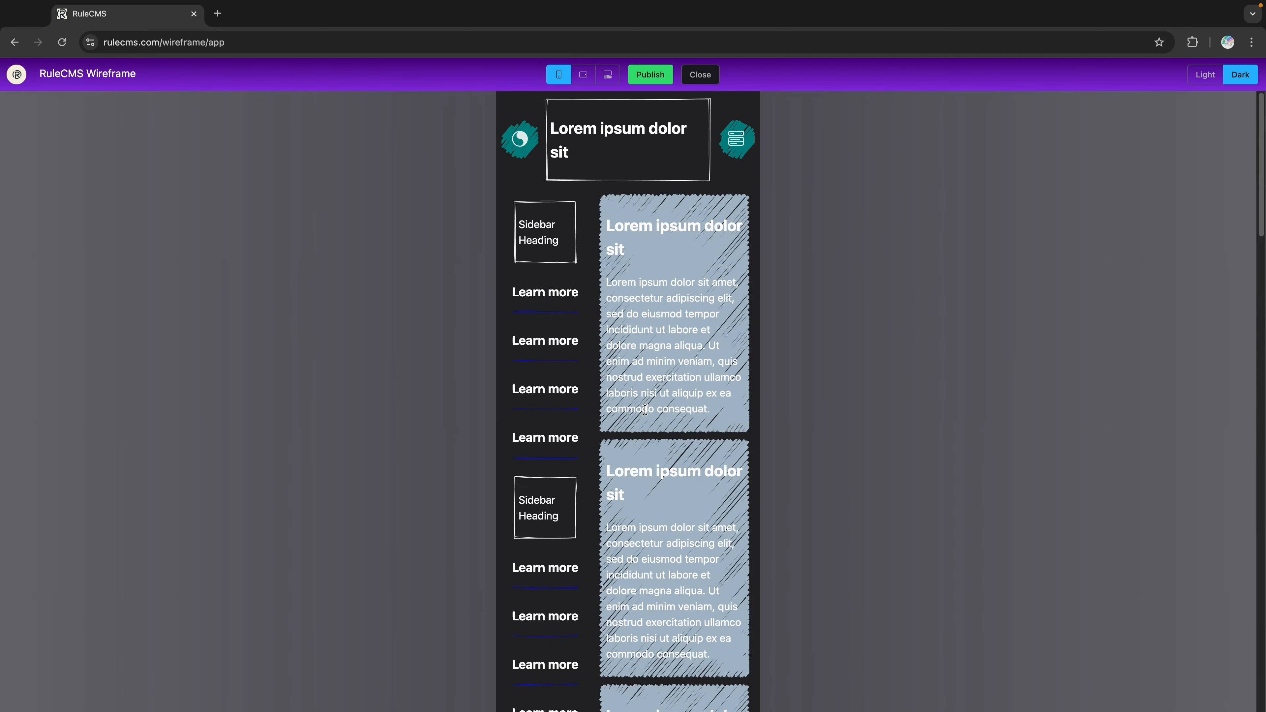
scroll(666, 496, down, 10)
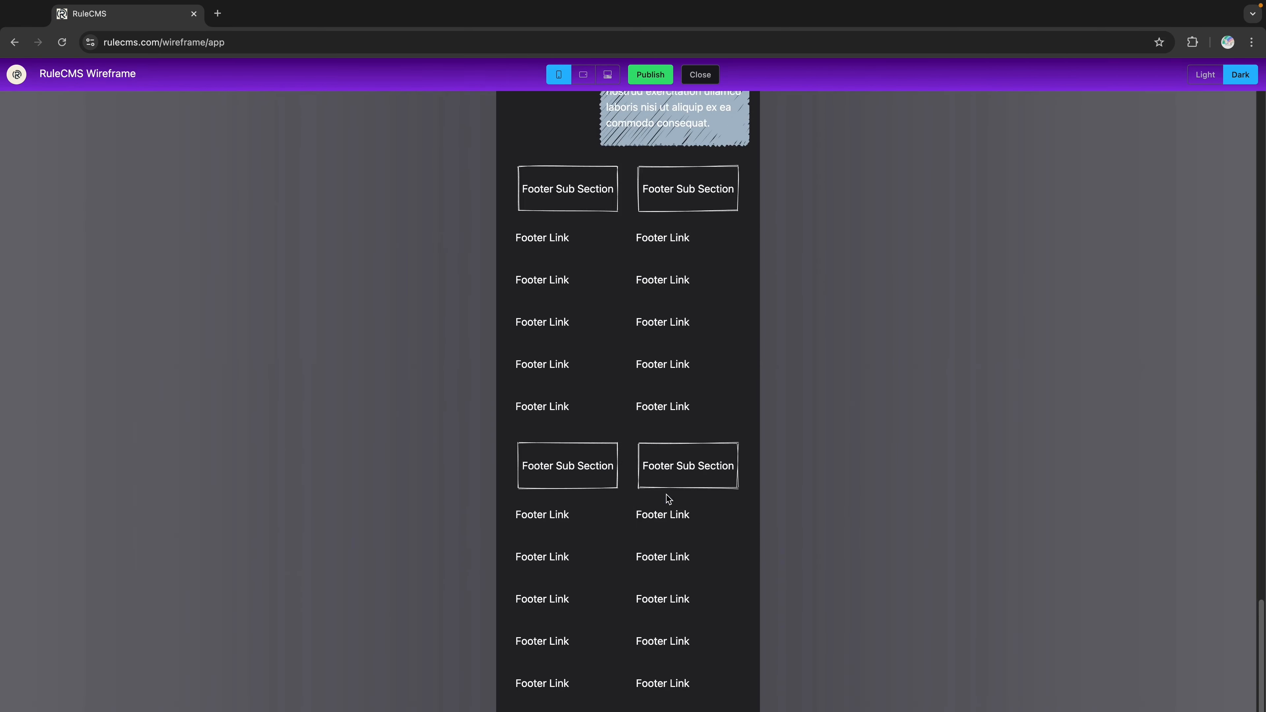
scroll(668, 498, up, 10)
click(700, 74)
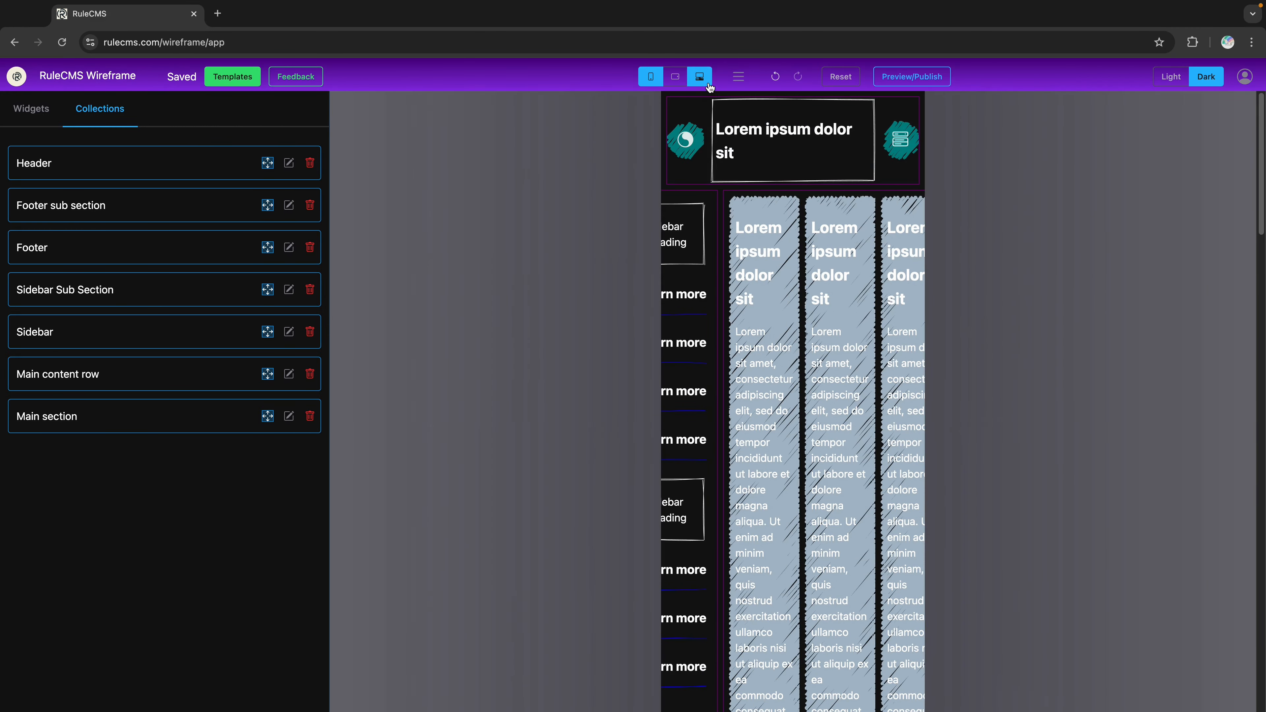
Step: Return to the desktop view and save the full page as a collection named "Webpage", closing the confirmation
click(699, 76)
click(738, 76)
click(757, 105)
text(Webpage)
click(793, 482)
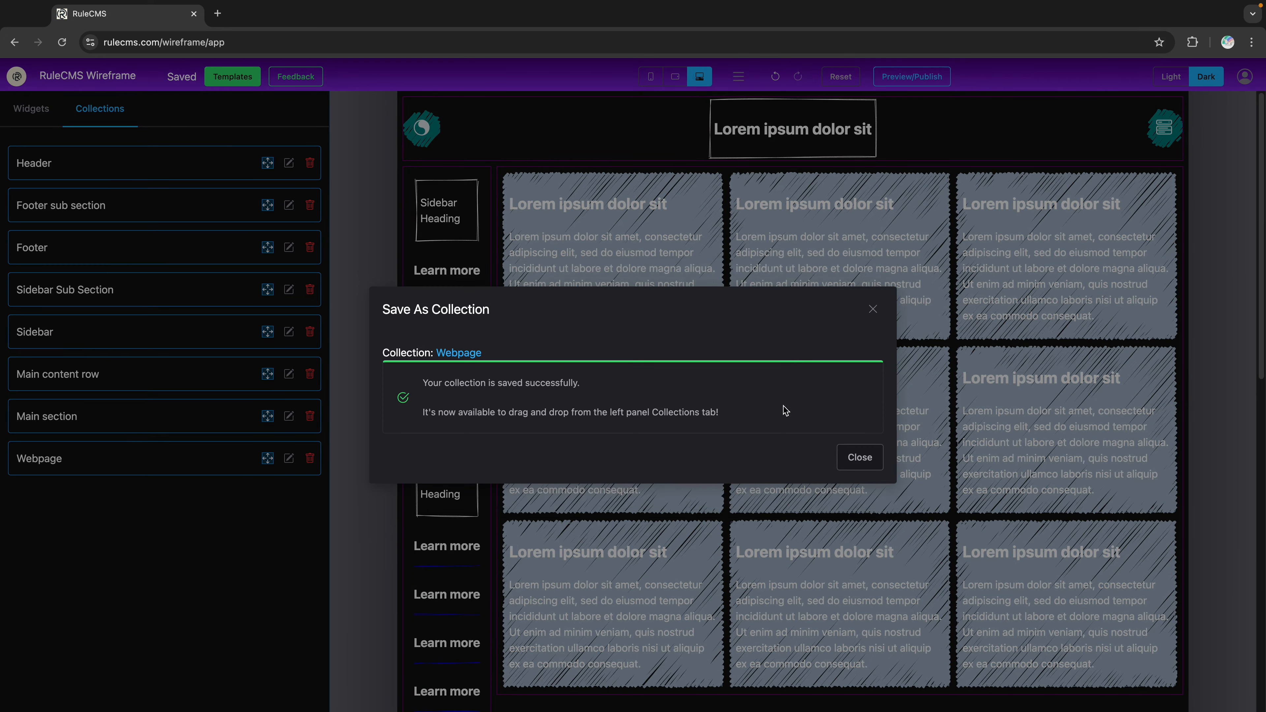
click(853, 456)
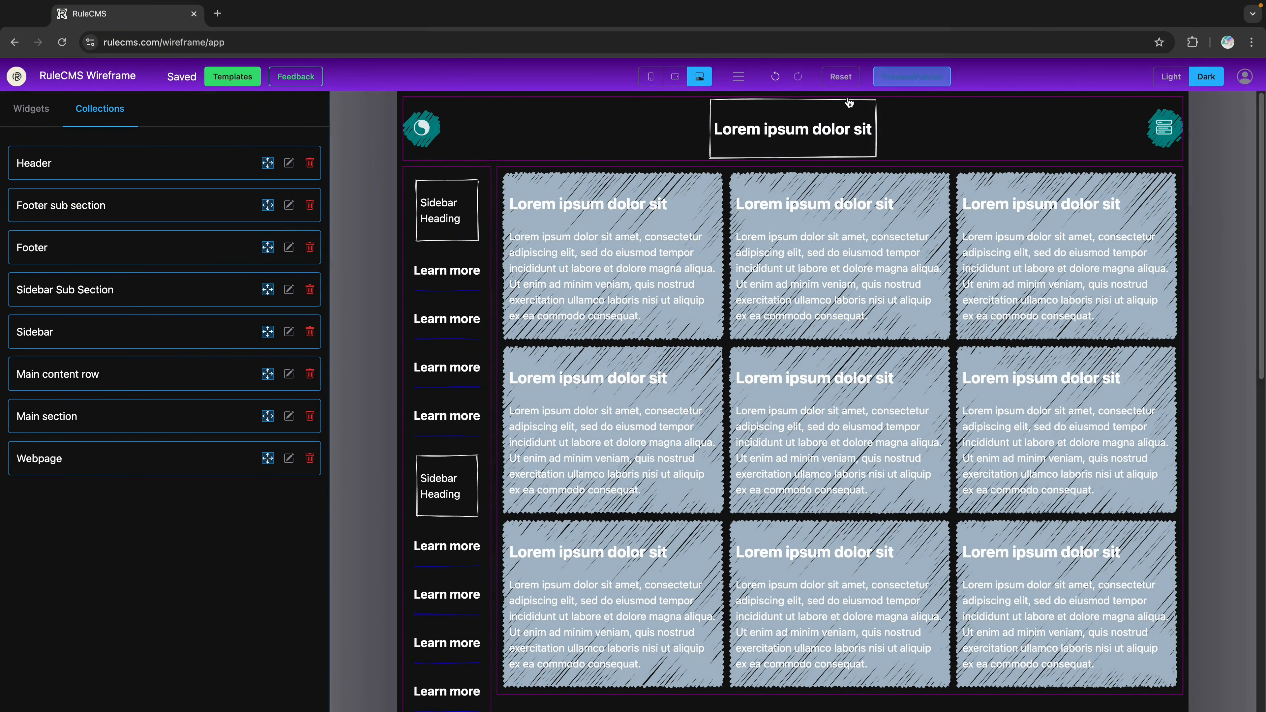
click(911, 76)
click(661, 79)
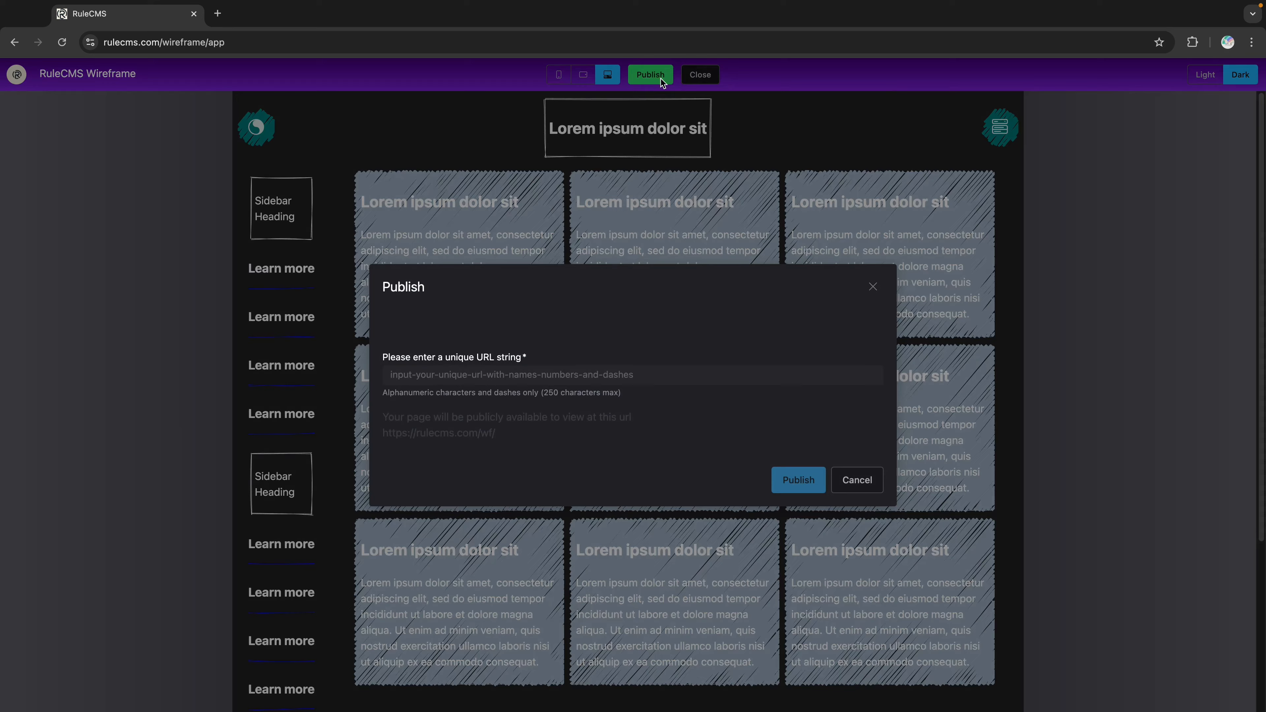
click(856, 480)
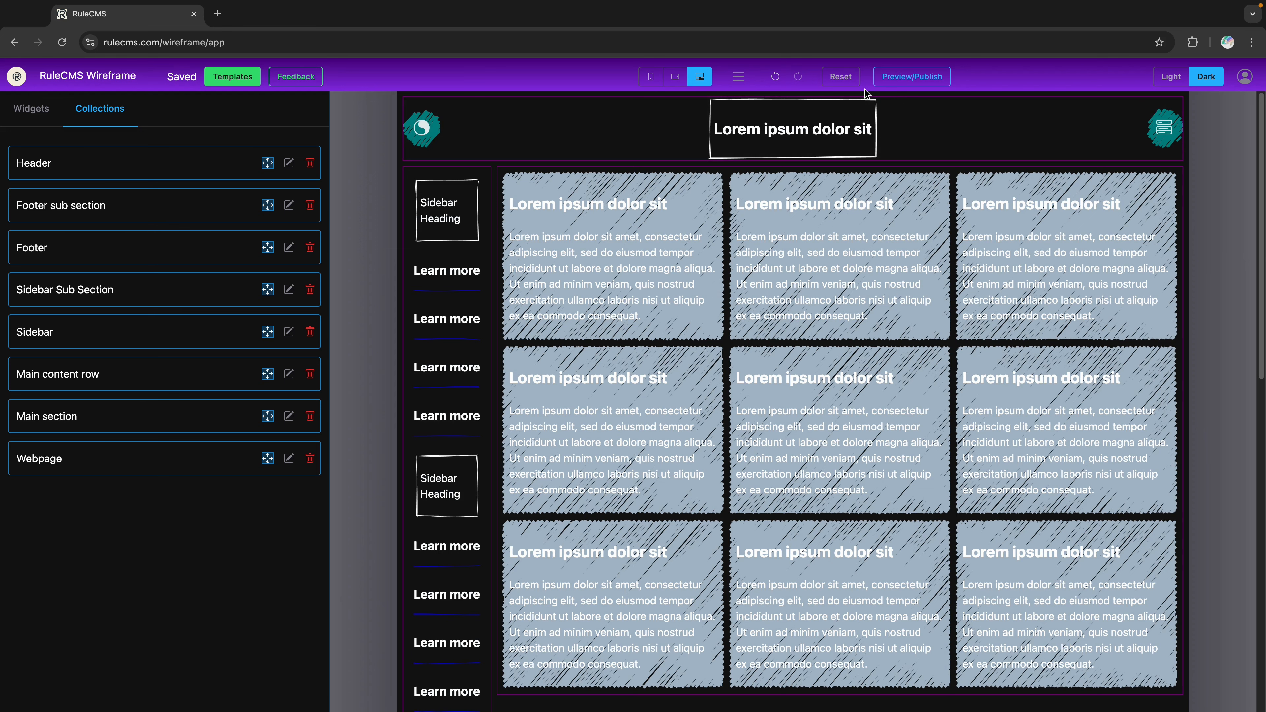
Step: Open the Webpage collection for modification and bring up its preview
click(289, 458)
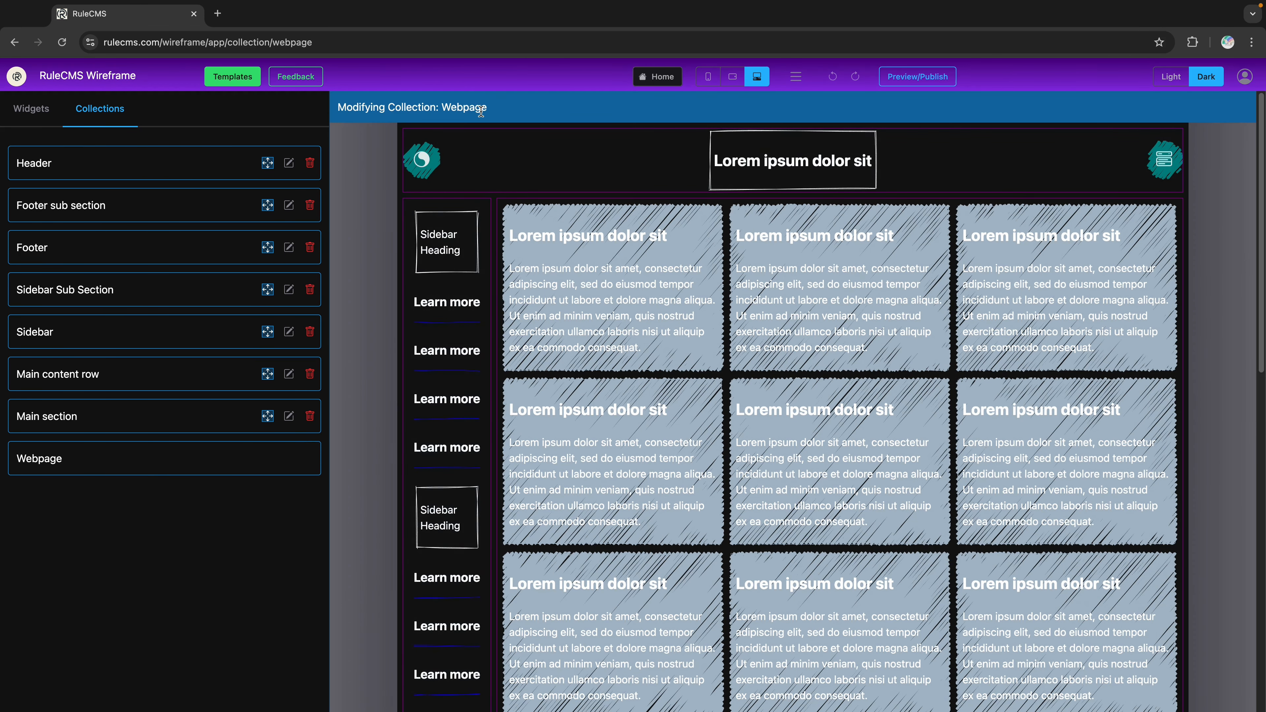
click(795, 79)
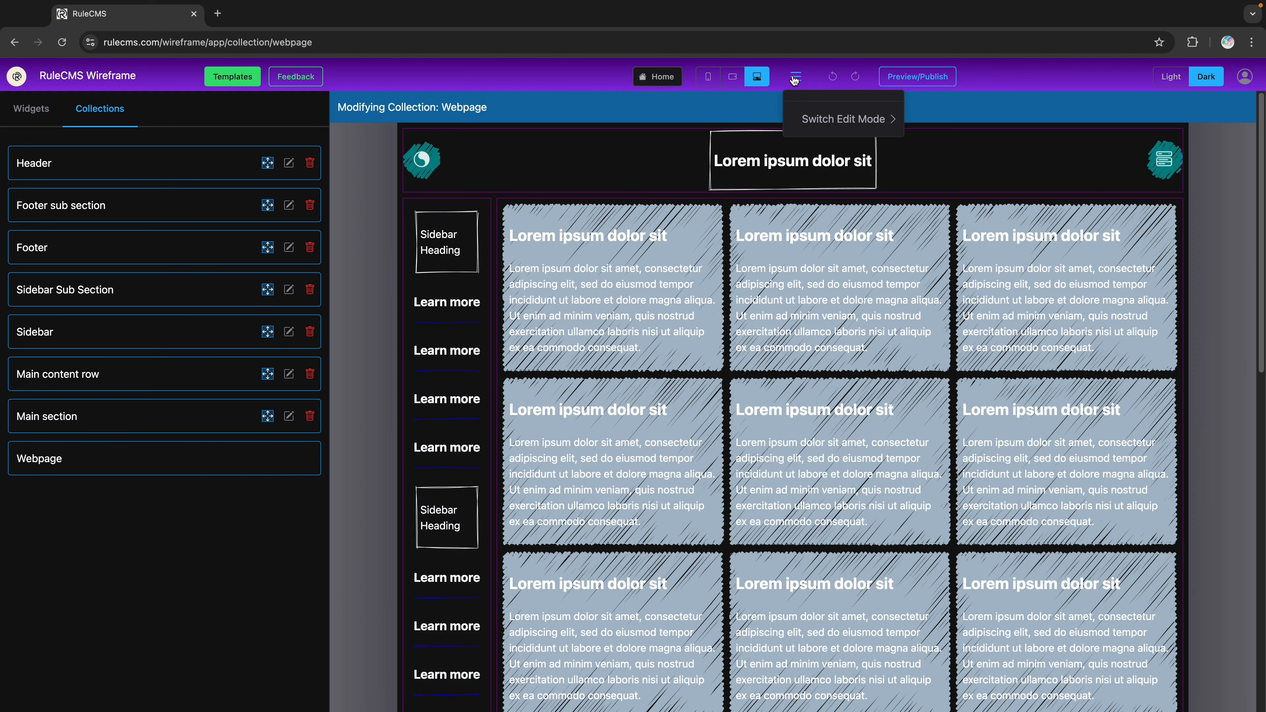
click(924, 78)
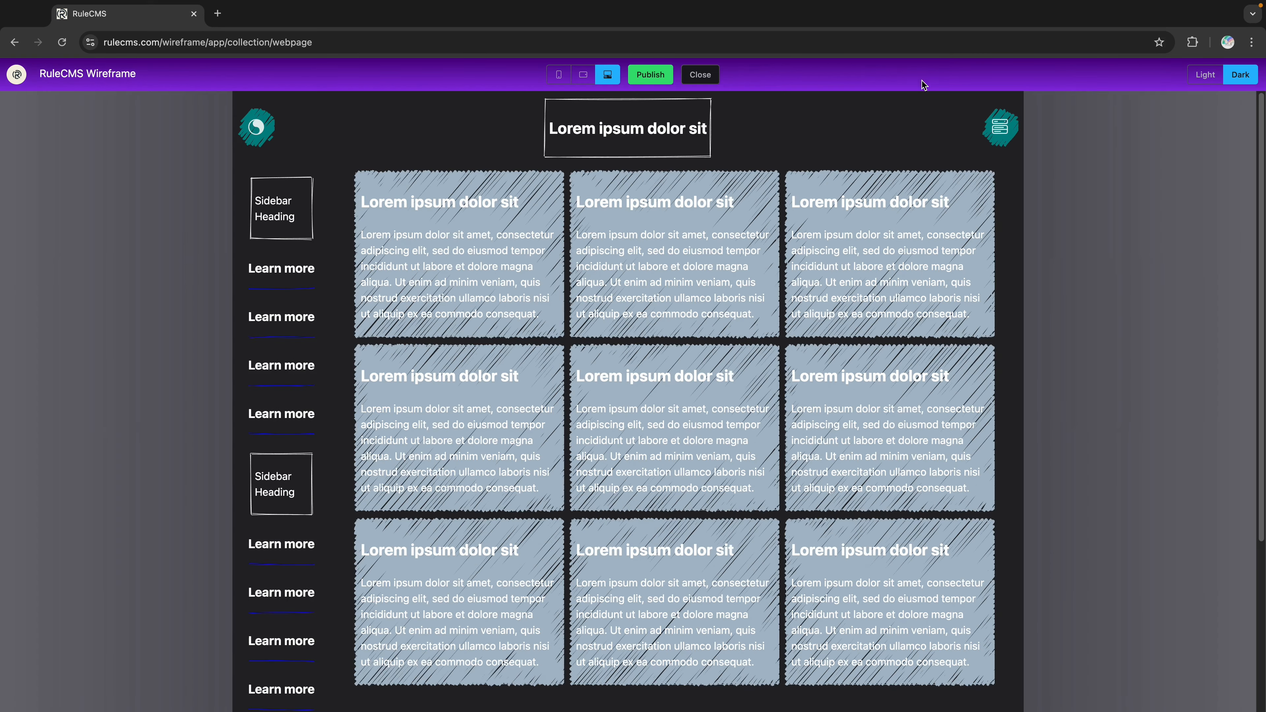
Step: Publish the collection as a template named "Webpage" with the description "A traditional webpage with a header on top, a sidebar, a main content and a footer"
click(650, 74)
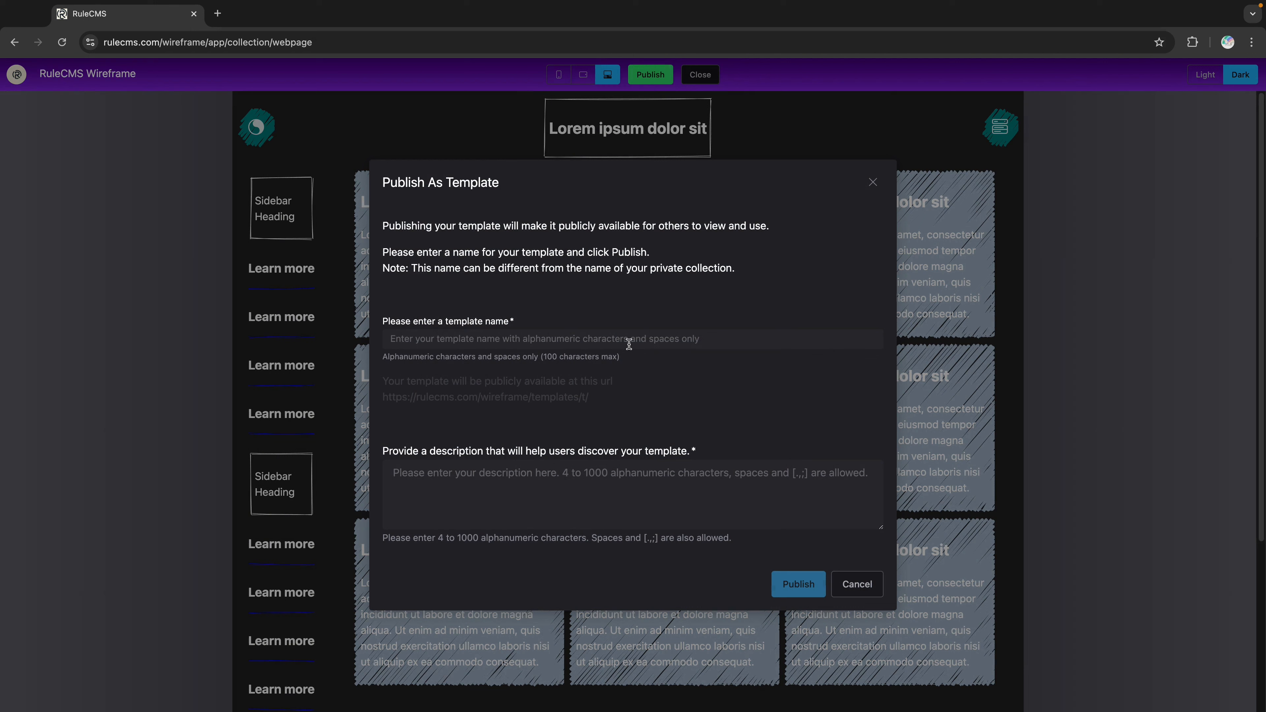
click(629, 344)
key(Escape)
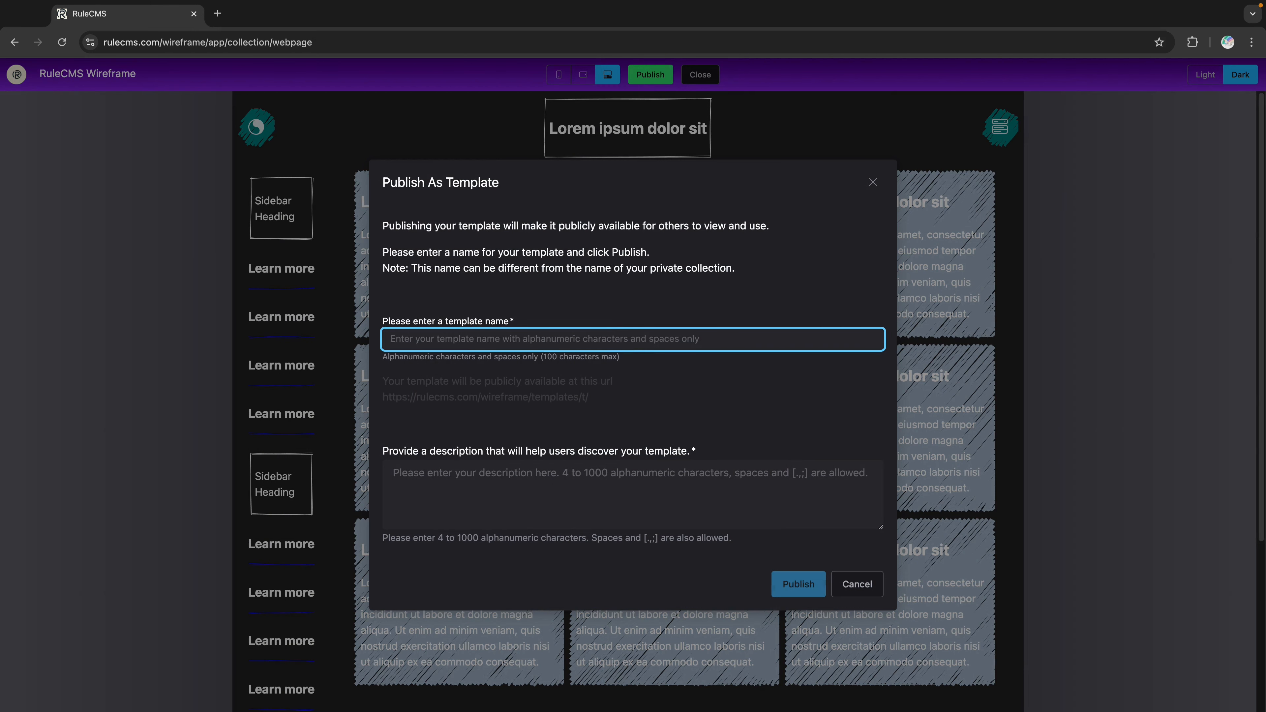
text(Webpage)
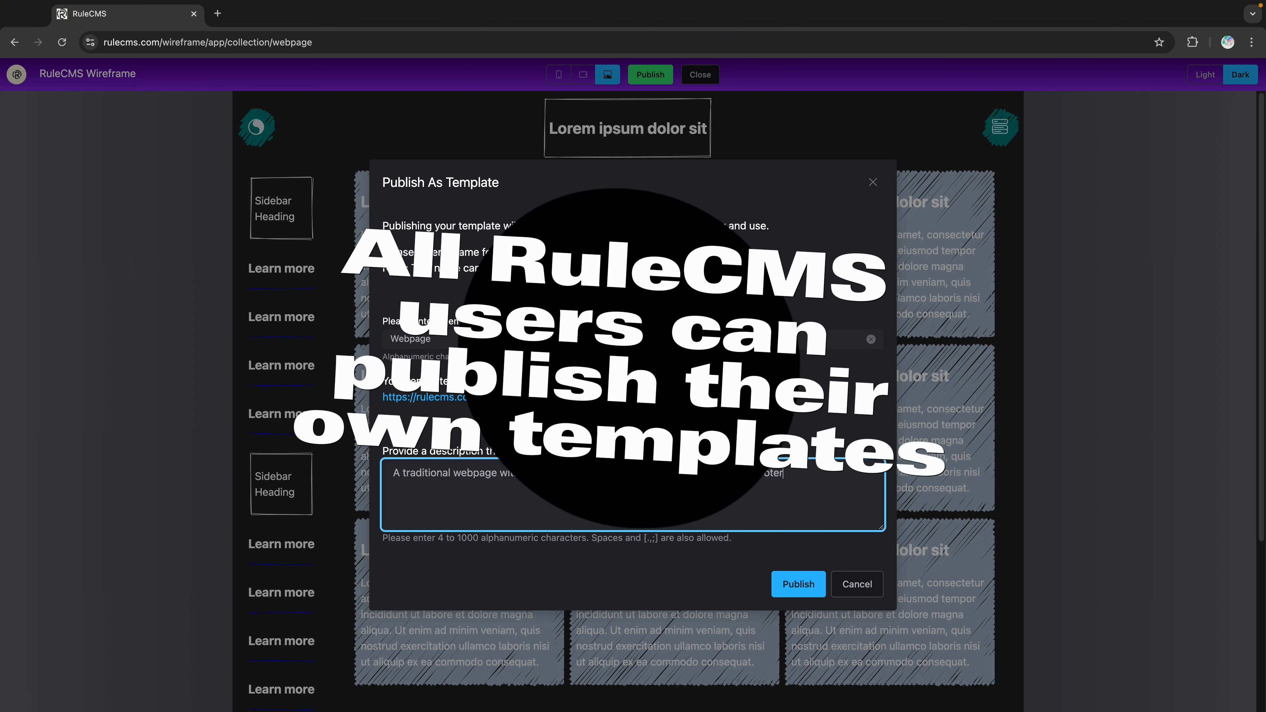
click(797, 585)
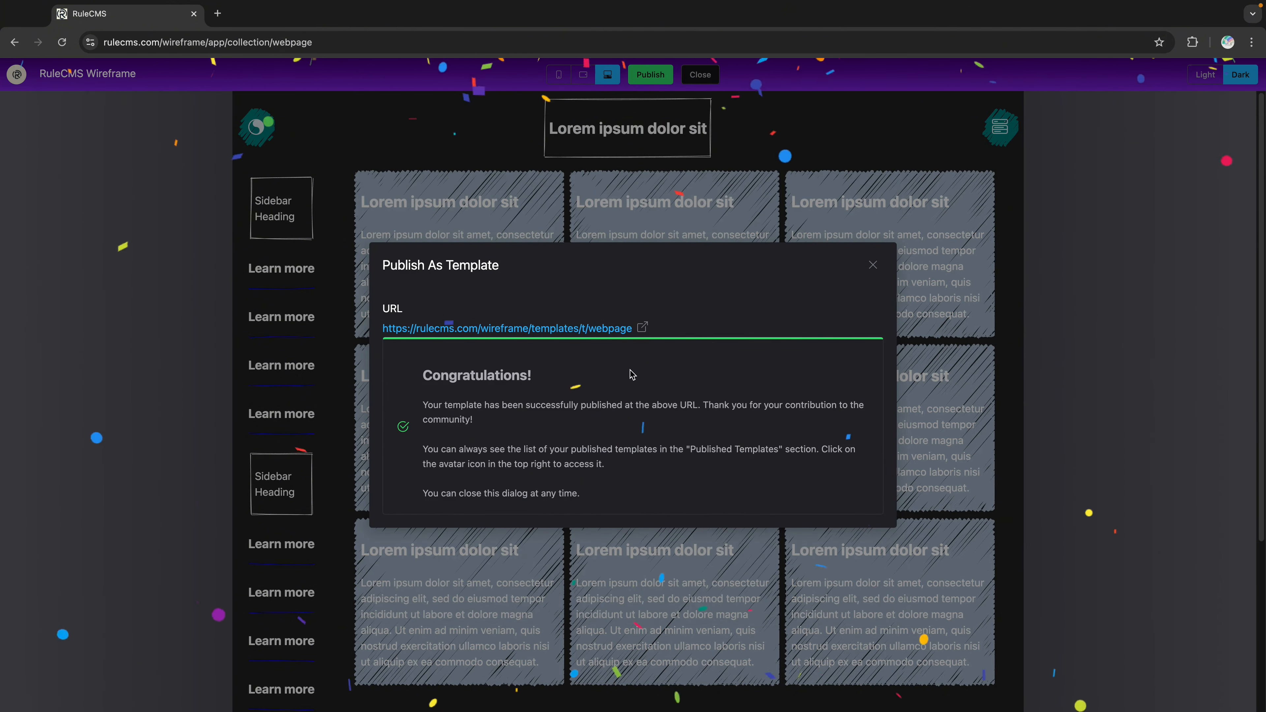
Step: Open the published Webpage template's public page, import the template into the collections and return to the wireframe app
click(643, 327)
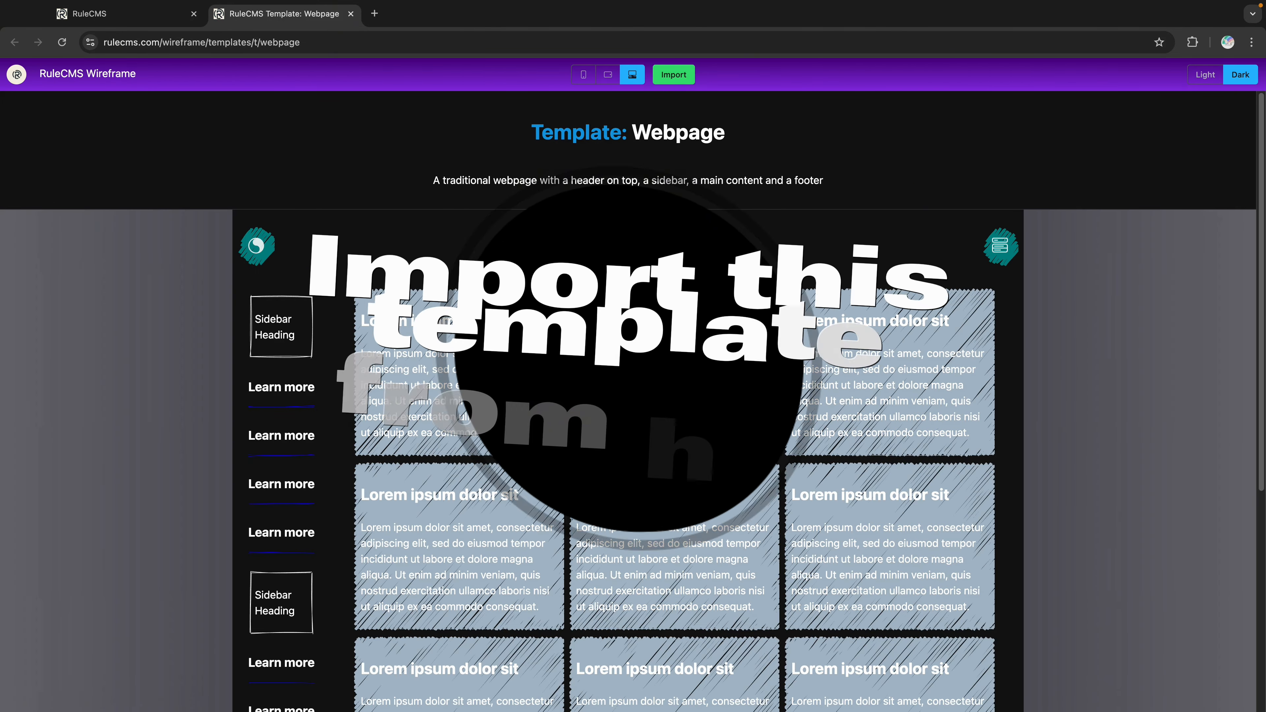
click(679, 73)
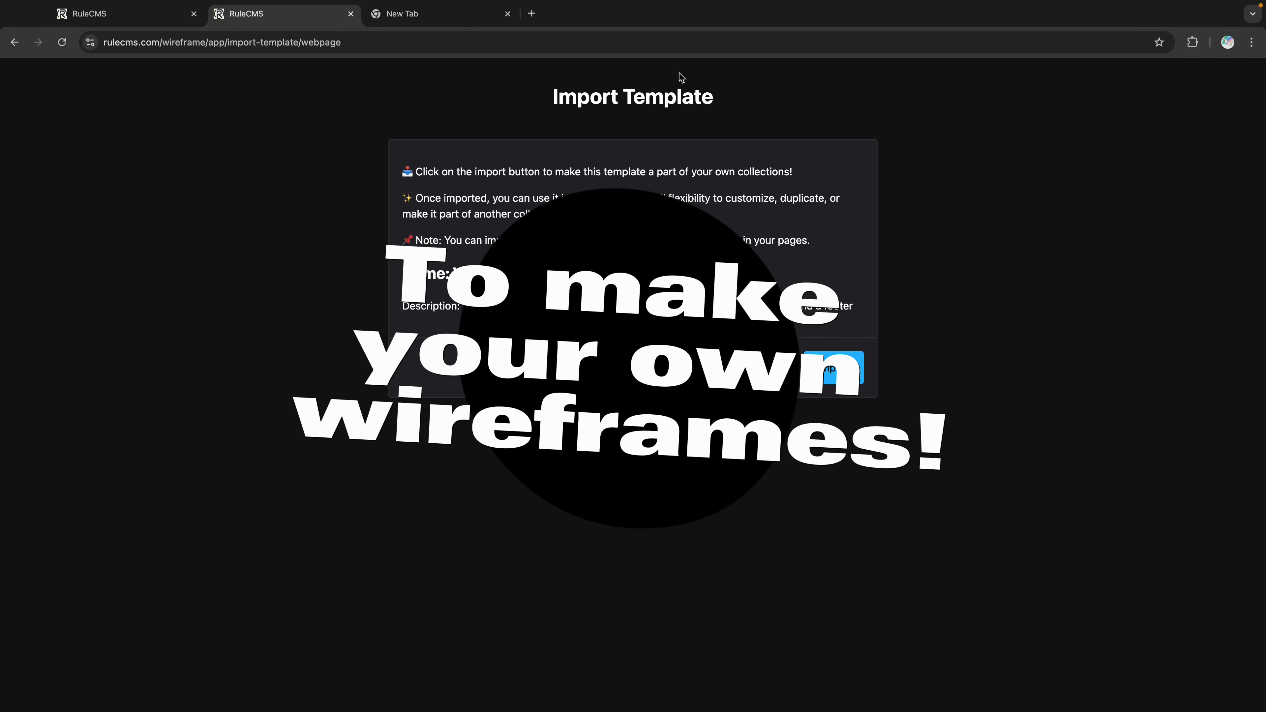
click(842, 372)
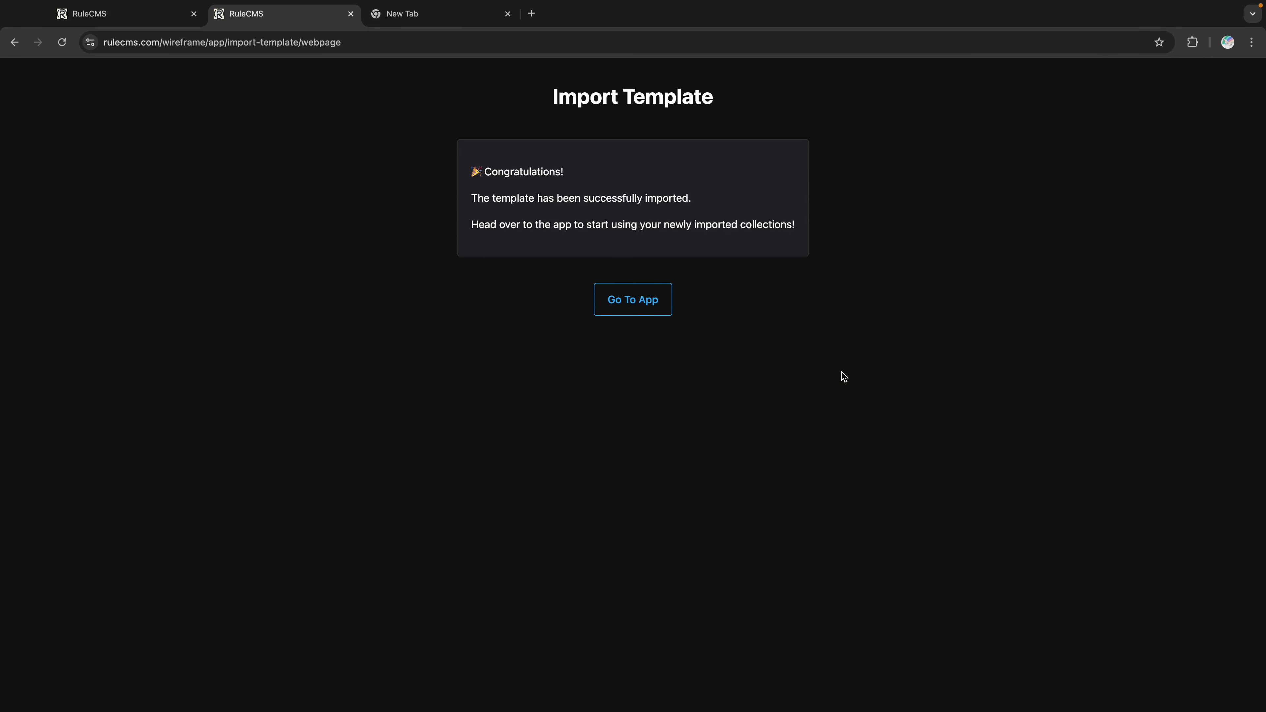
click(637, 309)
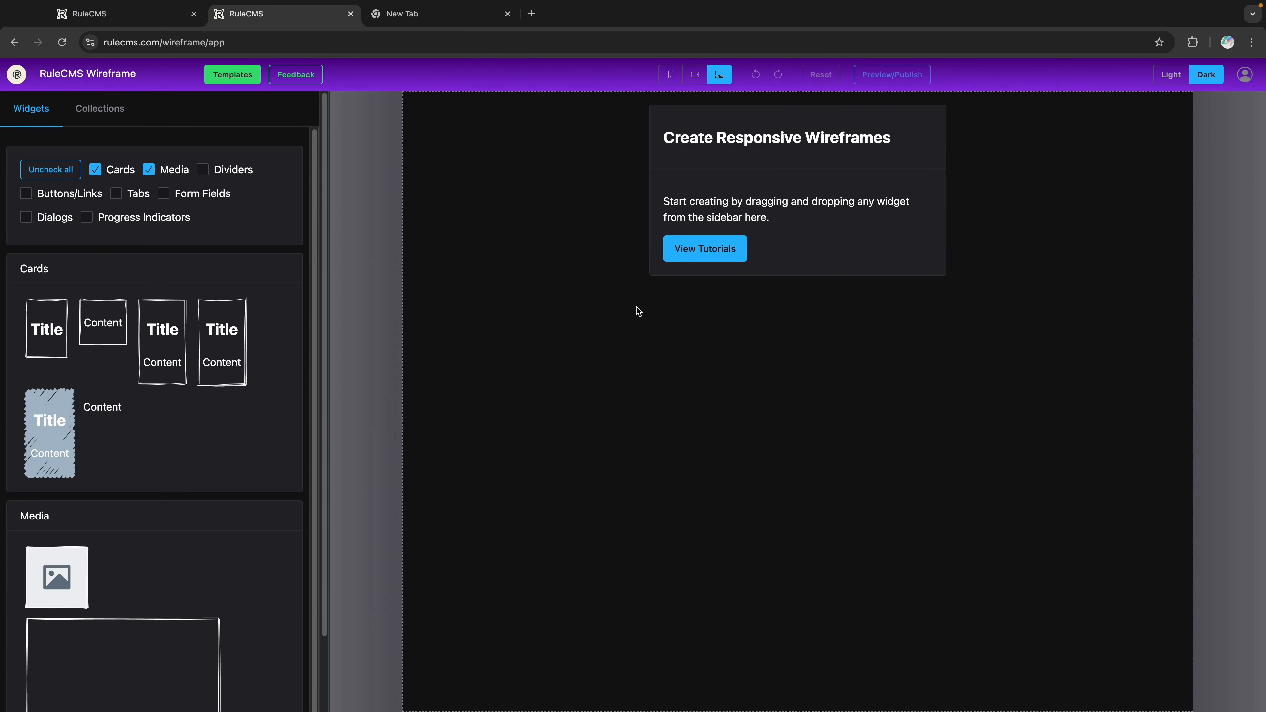